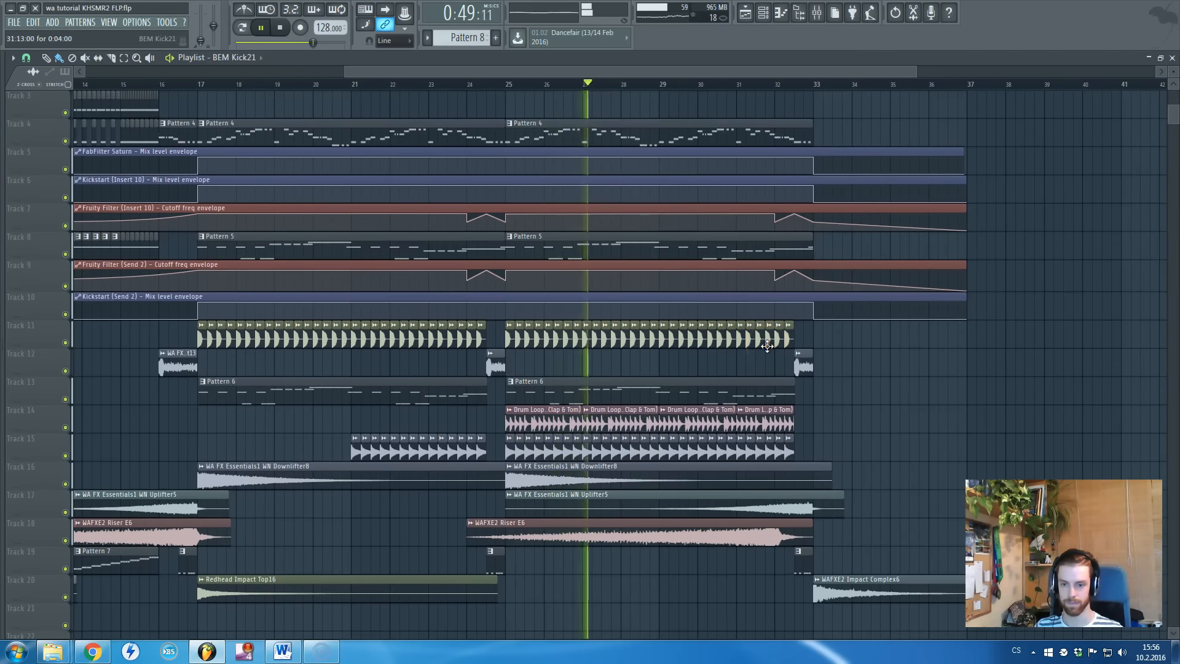
# Review the drop section's tracks in the playlist during playback and stop the song after bar 33.
pyautogui.scroll(-4, 767, 346)
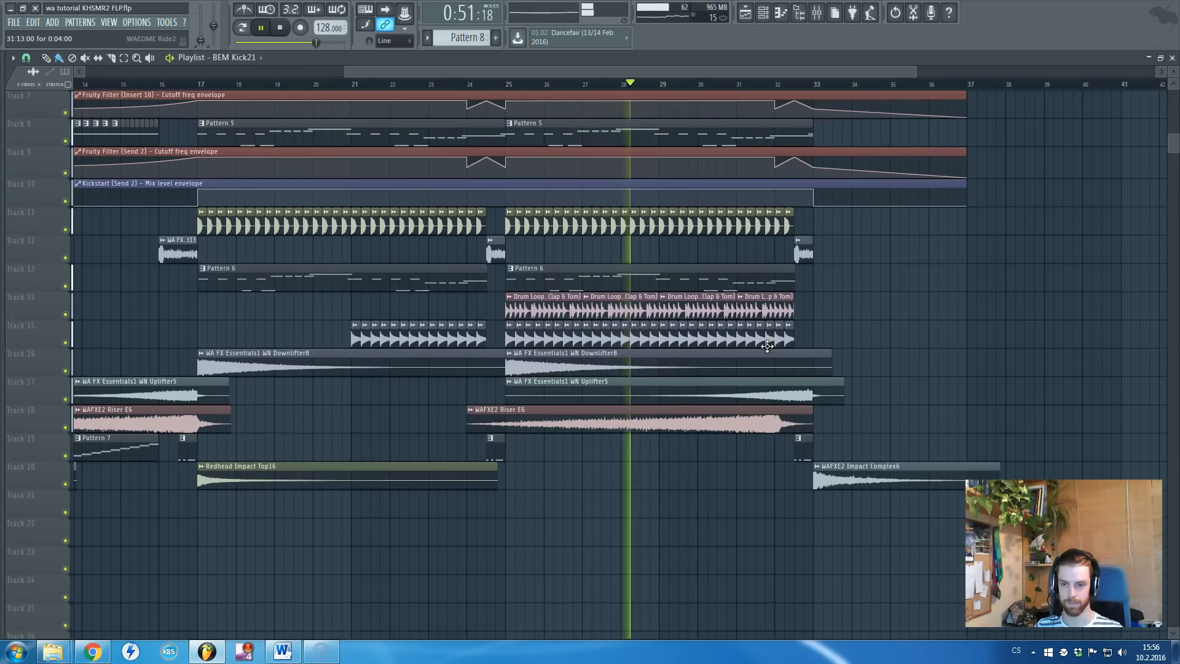
pyautogui.scroll(4, 775, 350)
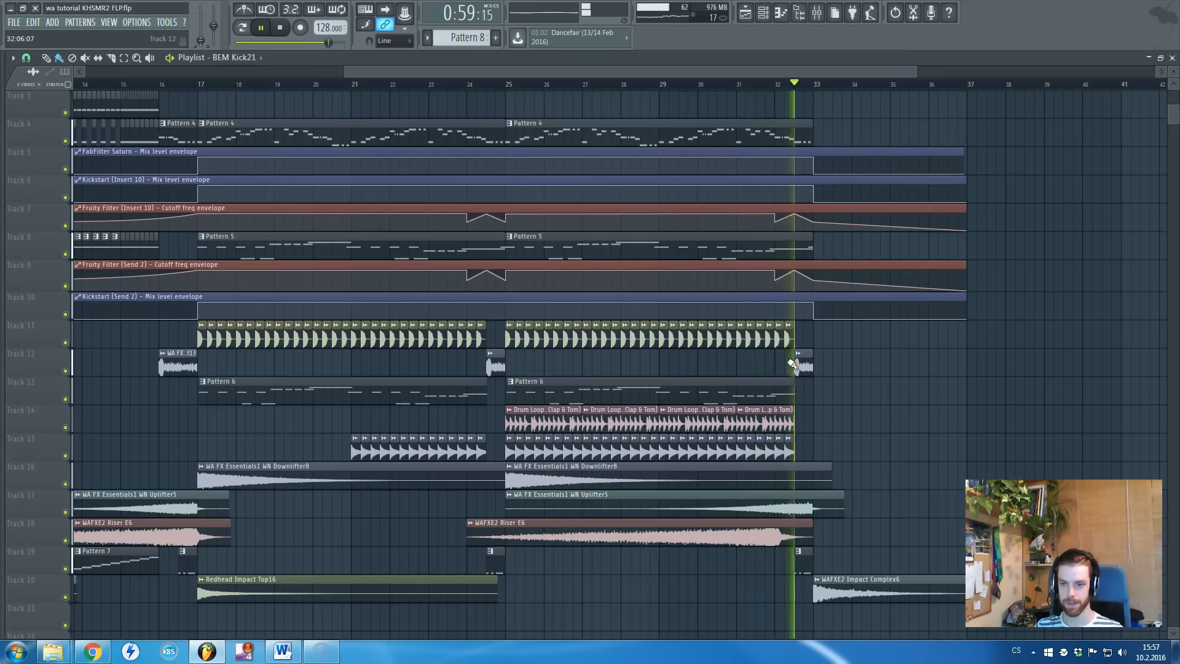
pyautogui.scroll(-3, 792, 364)
pyautogui.scroll(2, 792, 364)
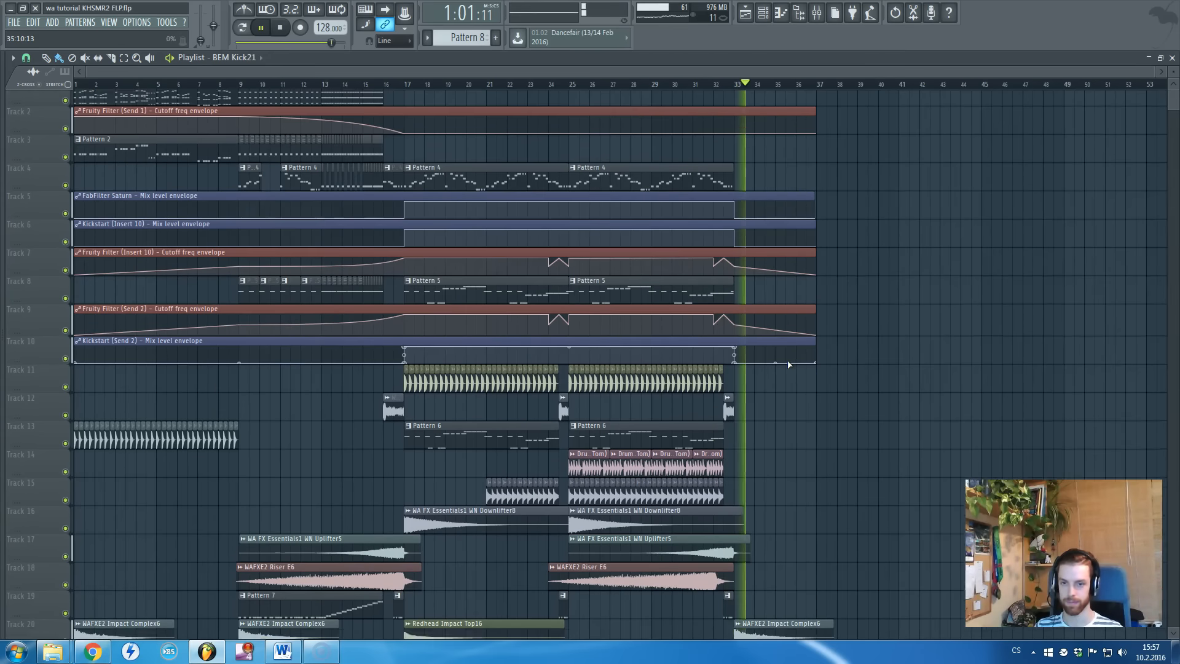
pyautogui.press('space')
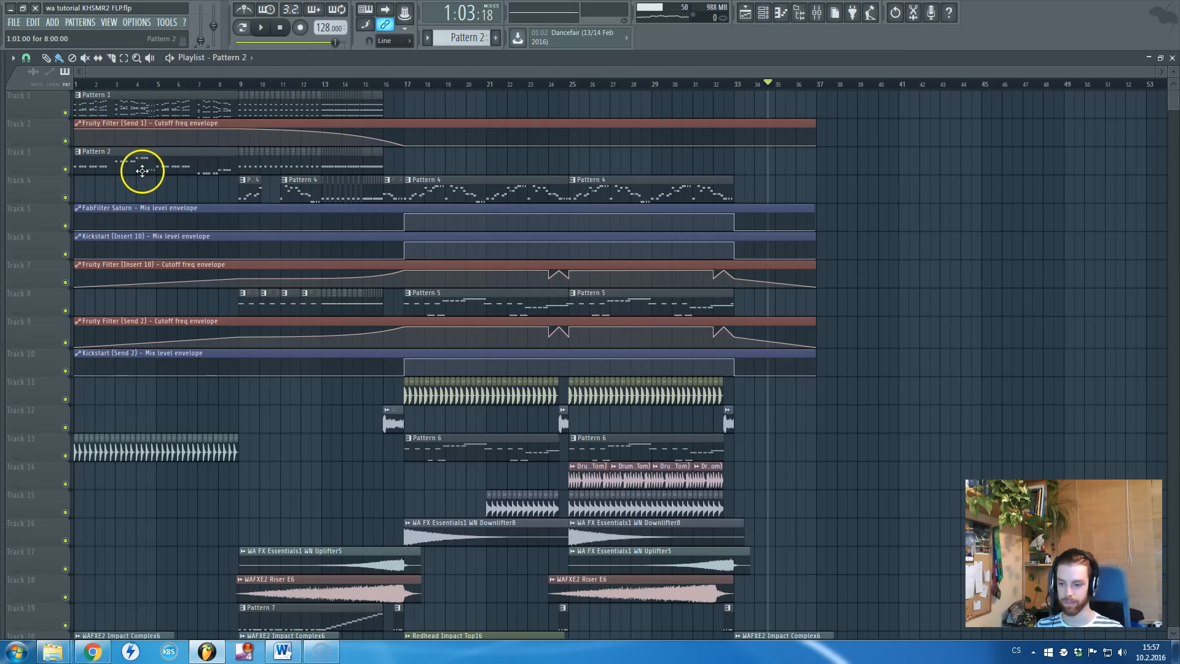
# Place the playback position at bar 2 and look over the intro's patterns and audio clips.
pyautogui.click(97, 81)
pyautogui.scroll(1, 91, 168)
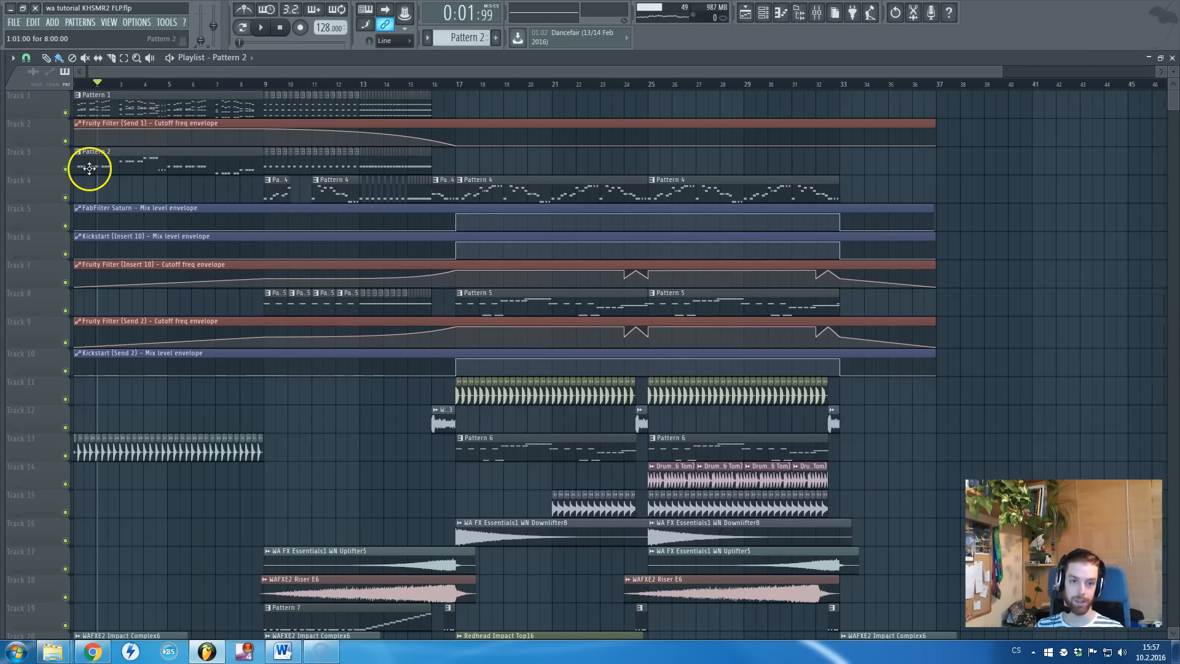
pyautogui.scroll(-3, 232, 178)
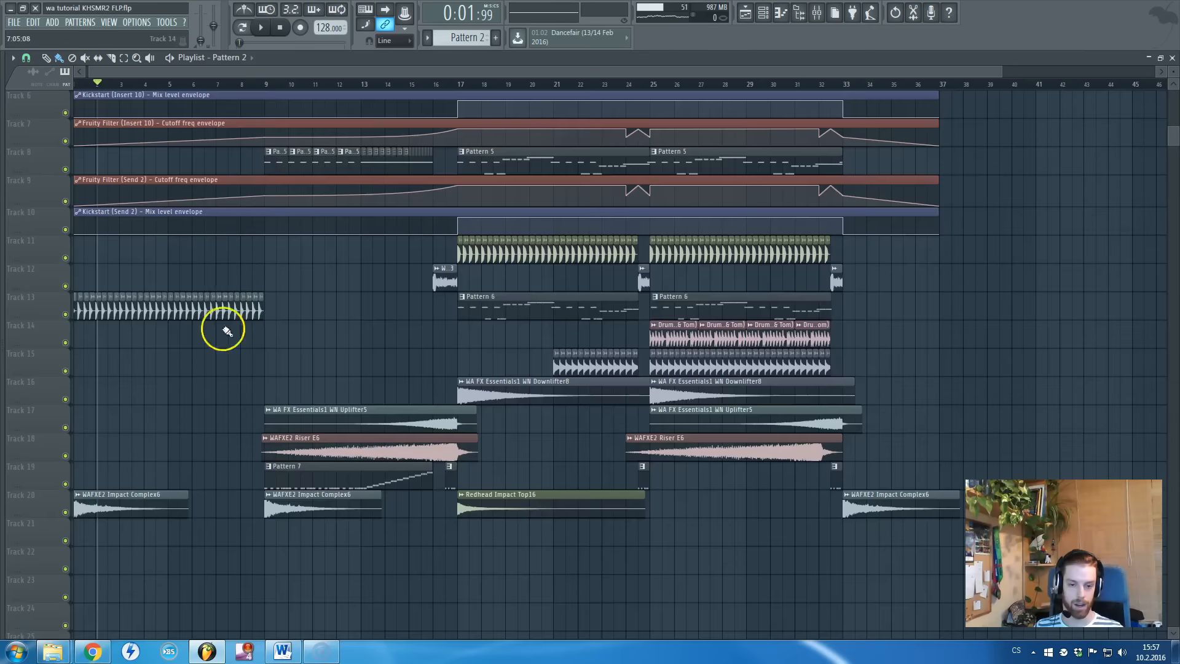
pyautogui.scroll(3, 238, 321)
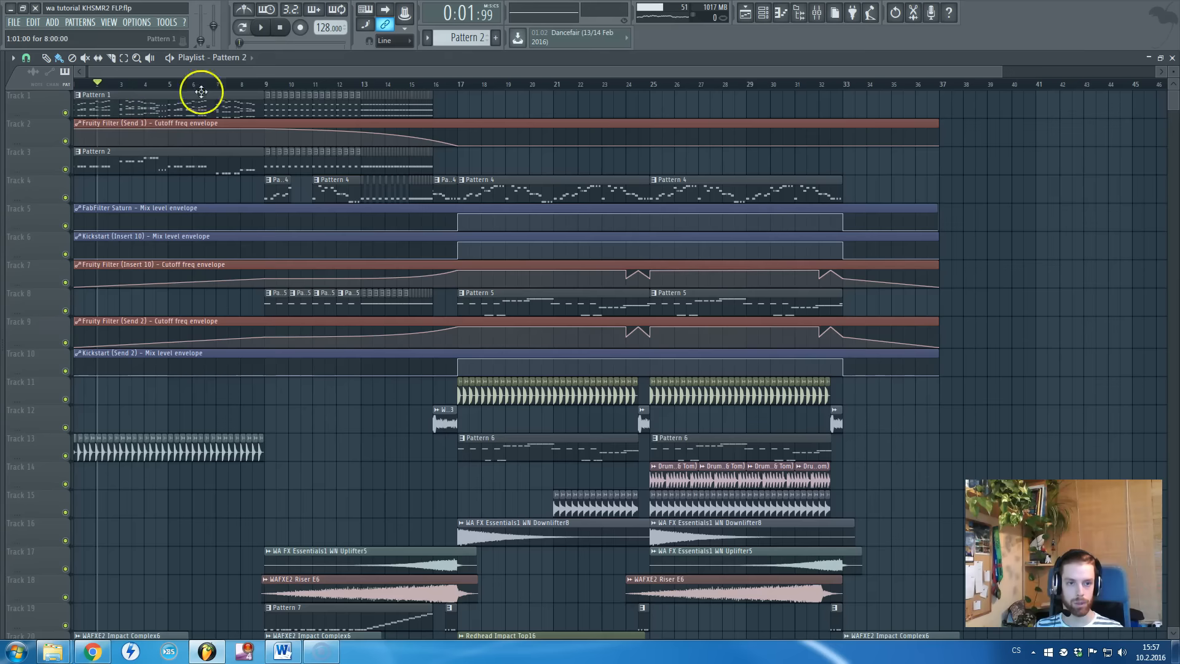
# Place the playback position at bar 9 and examine the build-up's patterns, risers and impact clips.
pyautogui.click(264, 83)
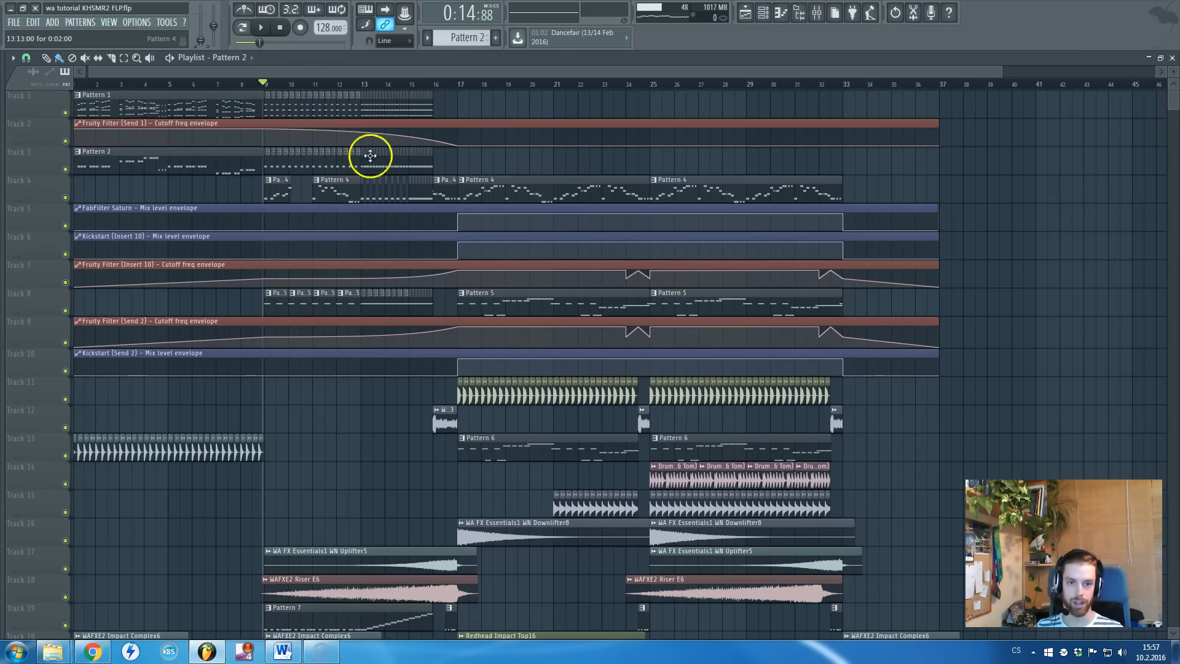
pyautogui.scroll(-7, 368, 162)
pyautogui.scroll(6, 387, 323)
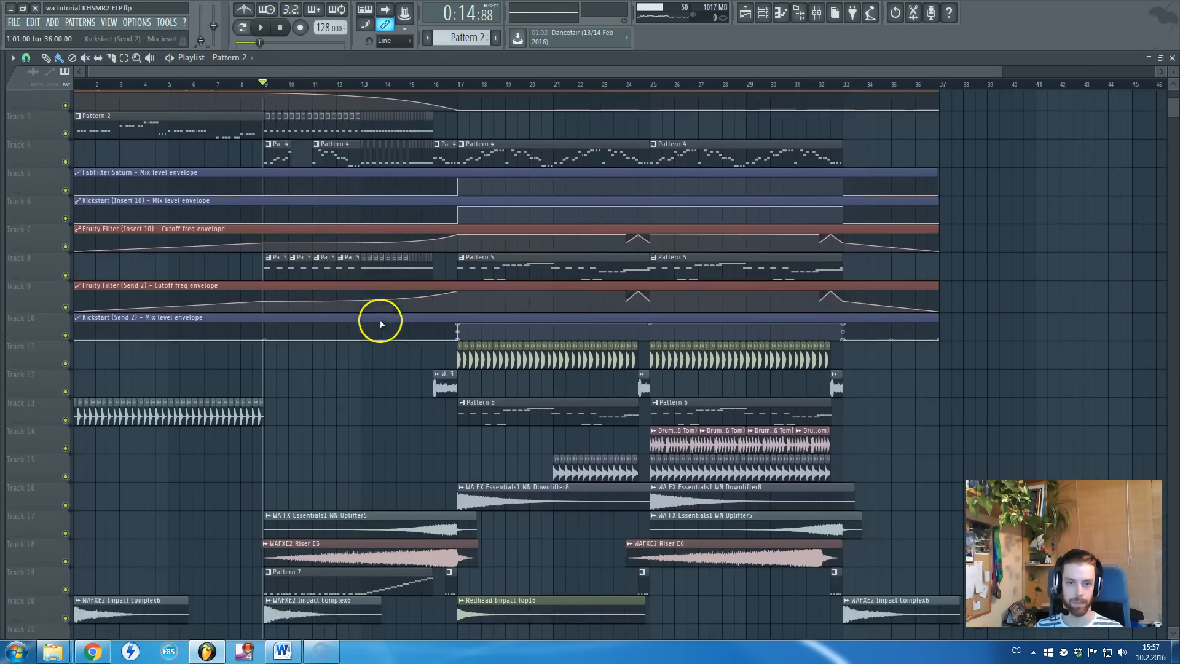
pyautogui.scroll(1, 369, 307)
pyautogui.scroll(2, 284, 178)
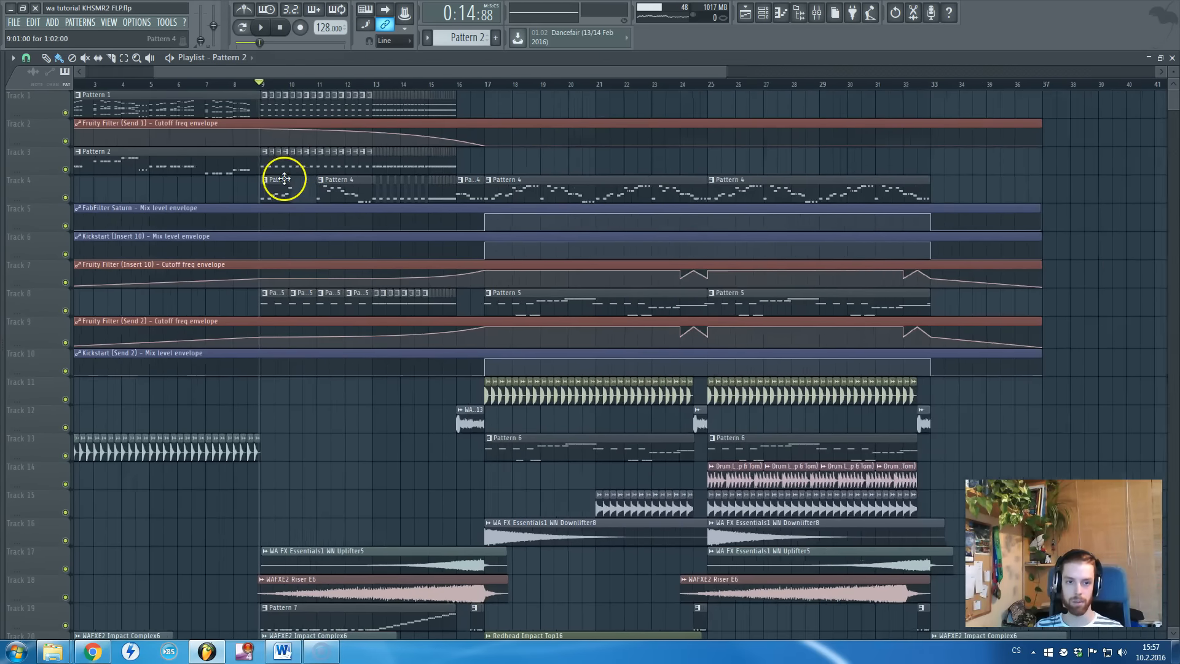
# Place the playback position at bar 17 and examine the drop's patterns and automation envelopes up close.
pyautogui.scroll(-3, 284, 178)
pyautogui.click(411, 83)
pyautogui.scroll(3, 467, 185)
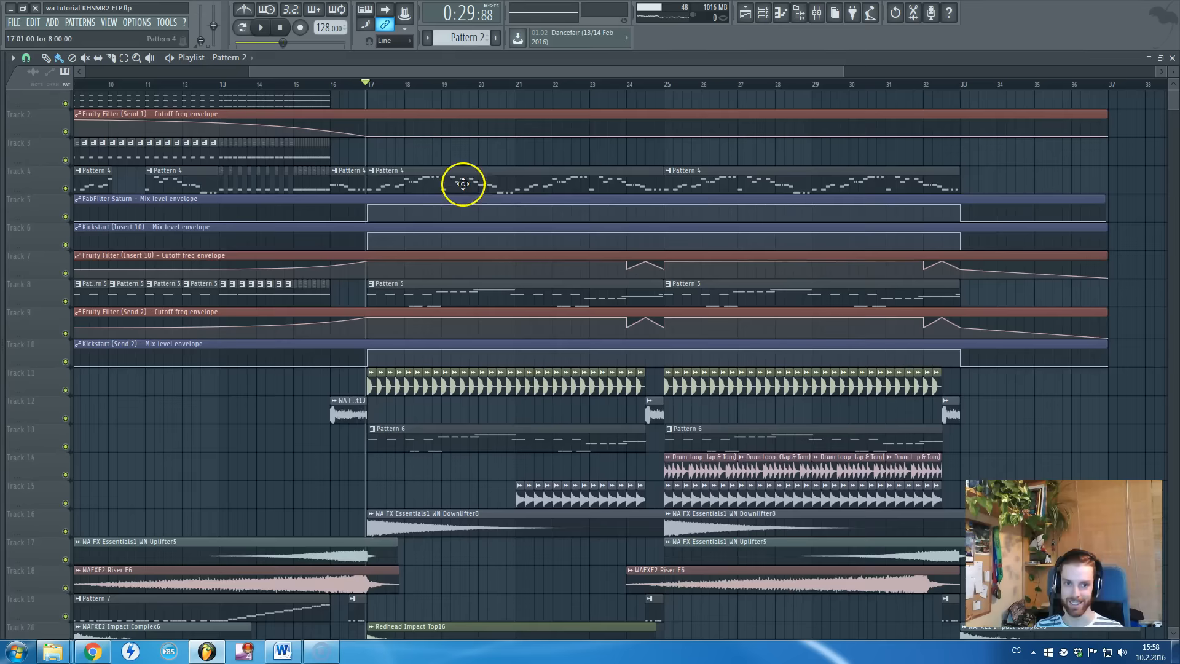
pyautogui.scroll(1, 461, 190)
pyautogui.scroll(5, 387, 258)
pyautogui.scroll(-3, 347, 252)
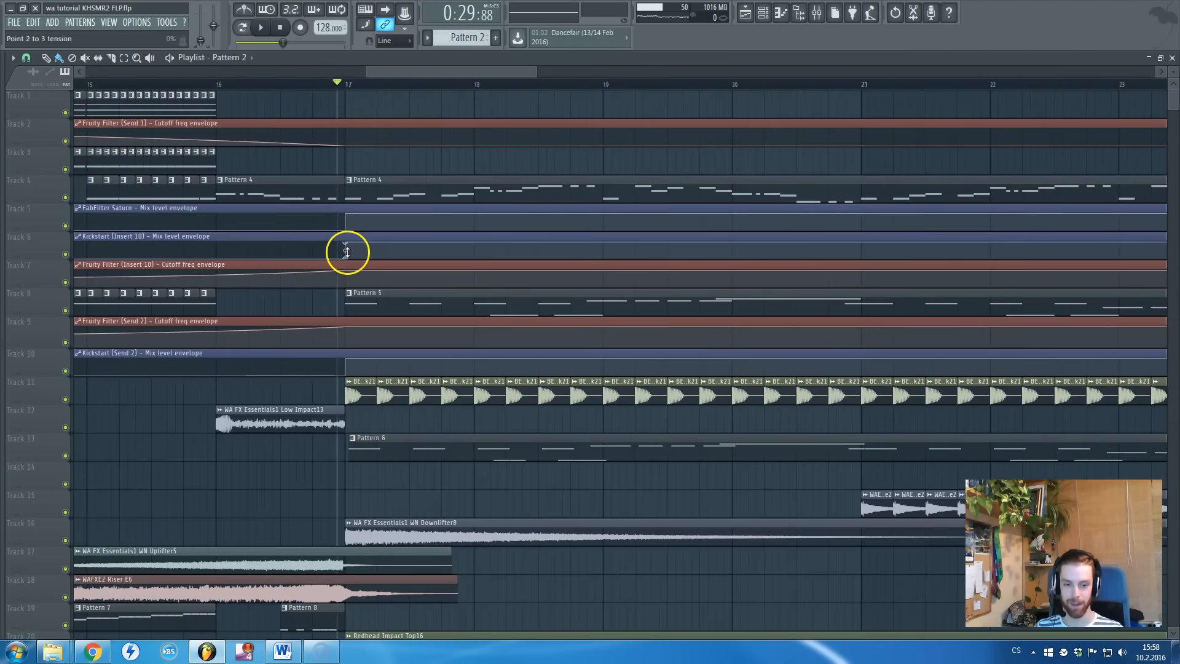
pyautogui.scroll(-4, 362, 344)
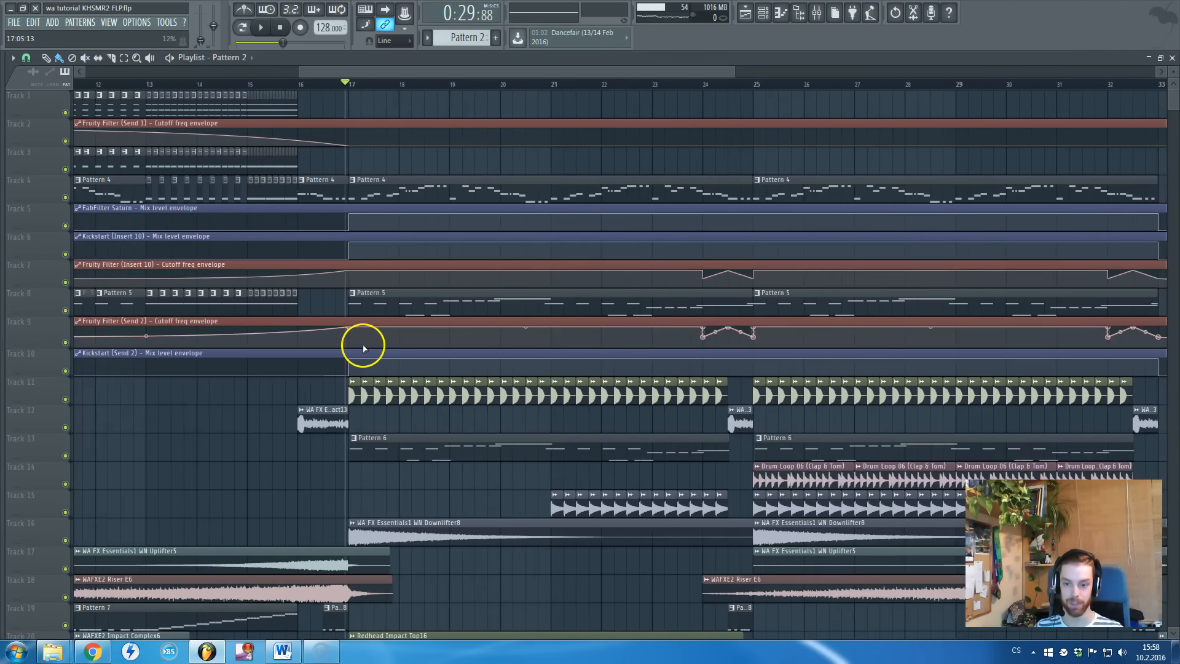
# Pick Pattern 1 from the start of Track 1, hide the playlist and set playback to pattern mode.
pyautogui.moveTo(307, 73); pyautogui.dragTo(135, 93)
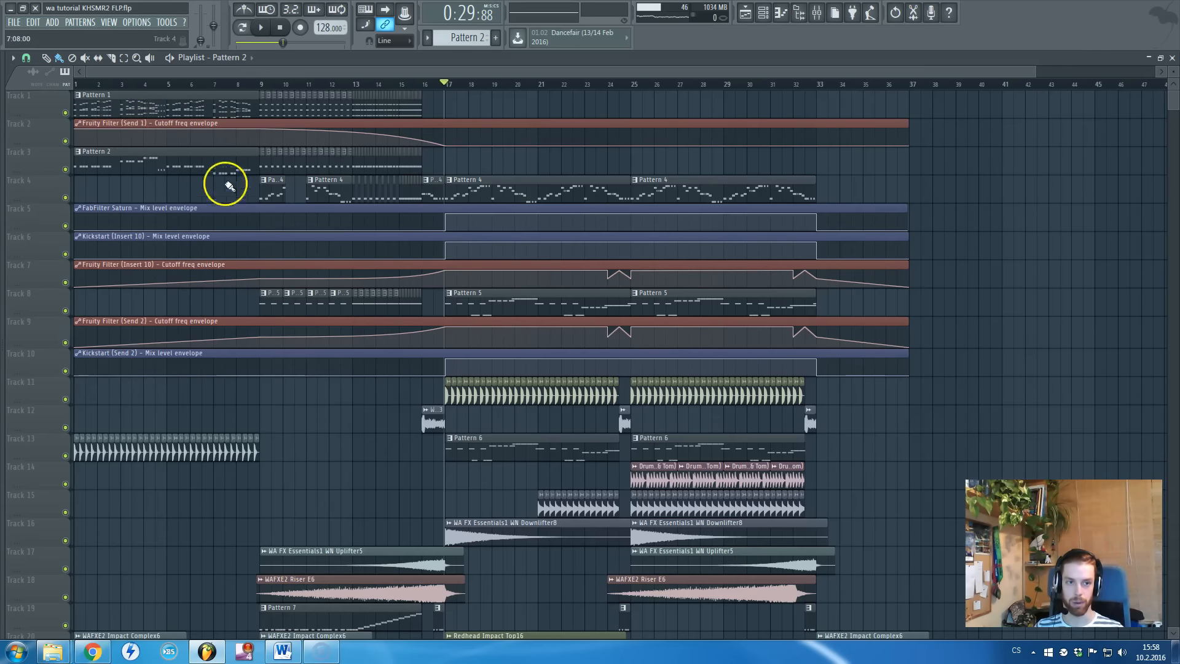
pyautogui.click(191, 109)
pyautogui.press('F5')
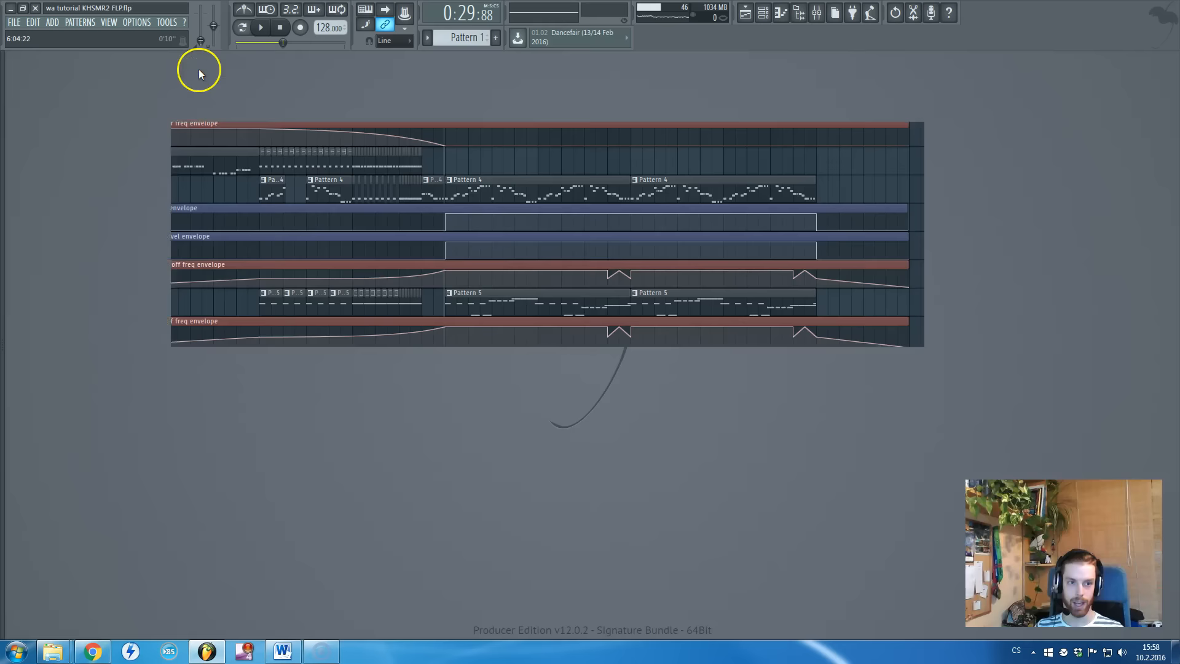
pyautogui.click(241, 27)
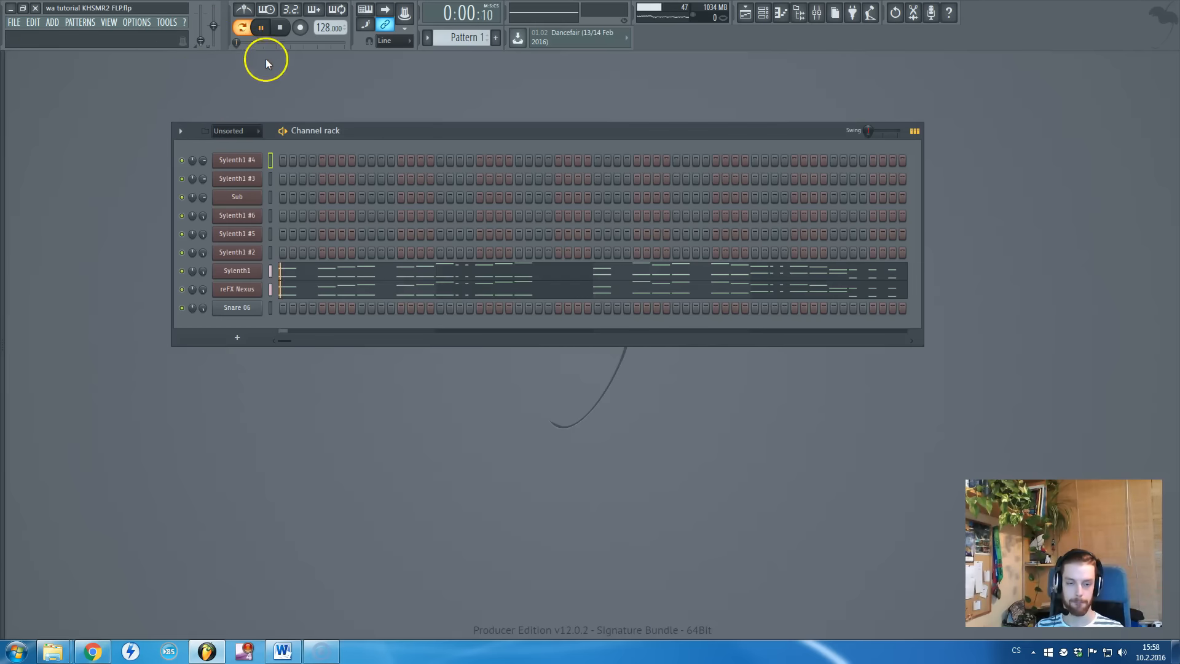
# Show the mixer and play Pattern 1 to see which mixer tracks it uses.
pyautogui.click(816, 13)
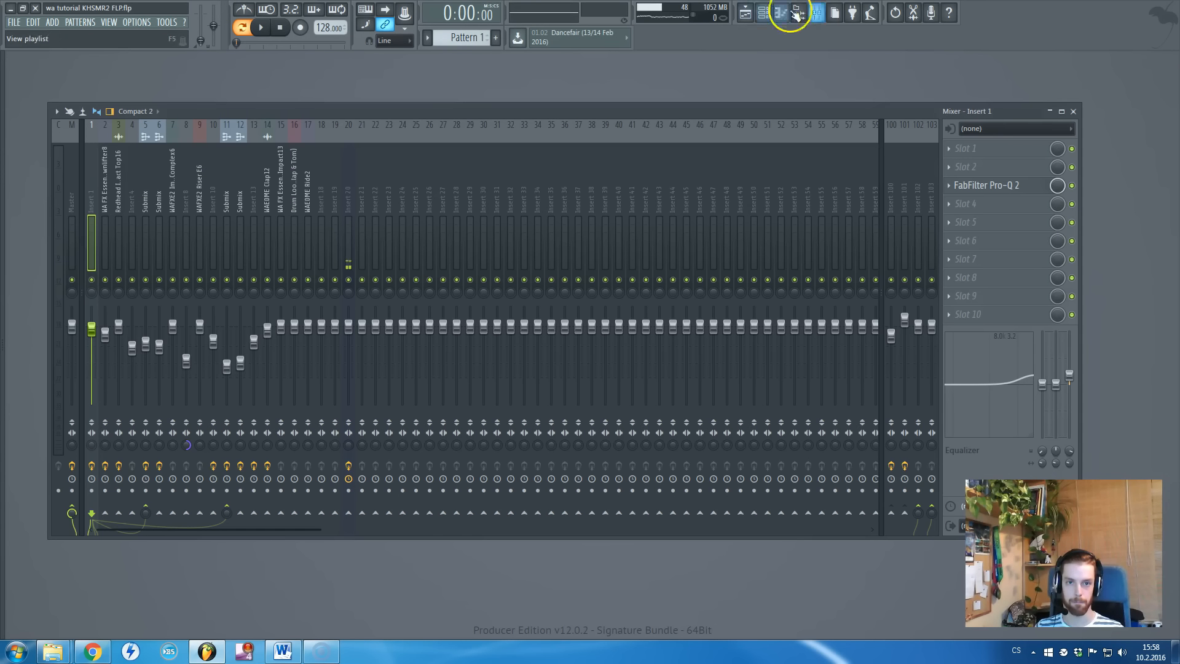
pyautogui.press('F5')
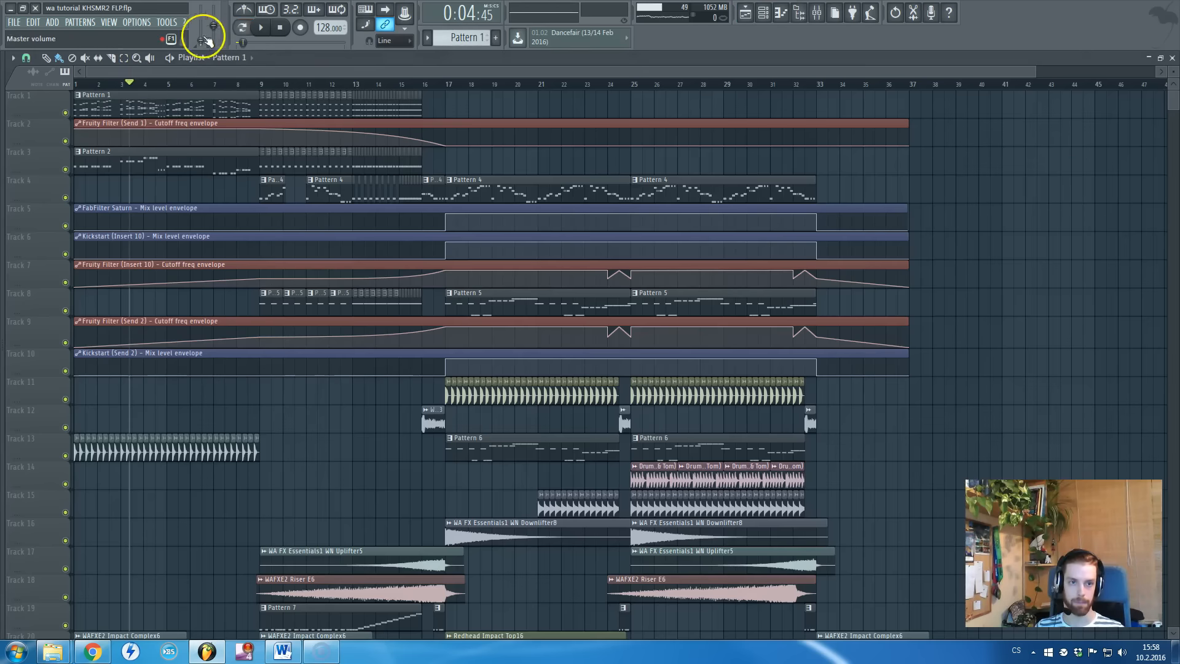
pyautogui.press('F5')
pyautogui.press('space')
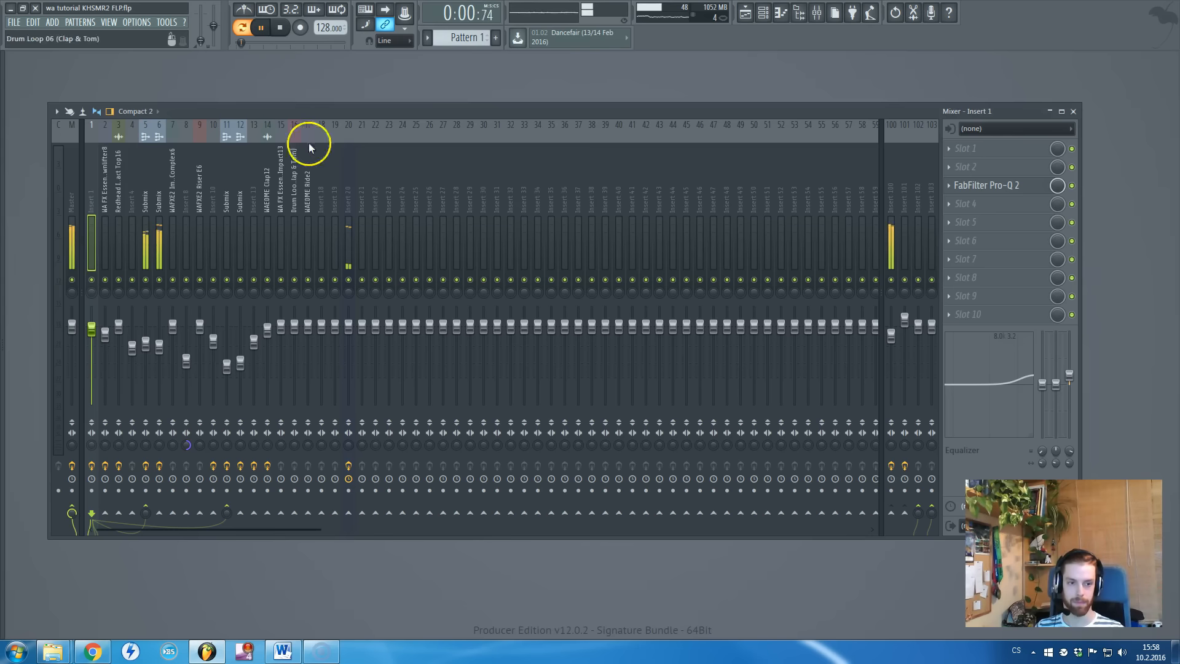
# Audition the Submix on mixer track 5 in solo, restore all tracks and stop playback.
pyautogui.click(145, 204)
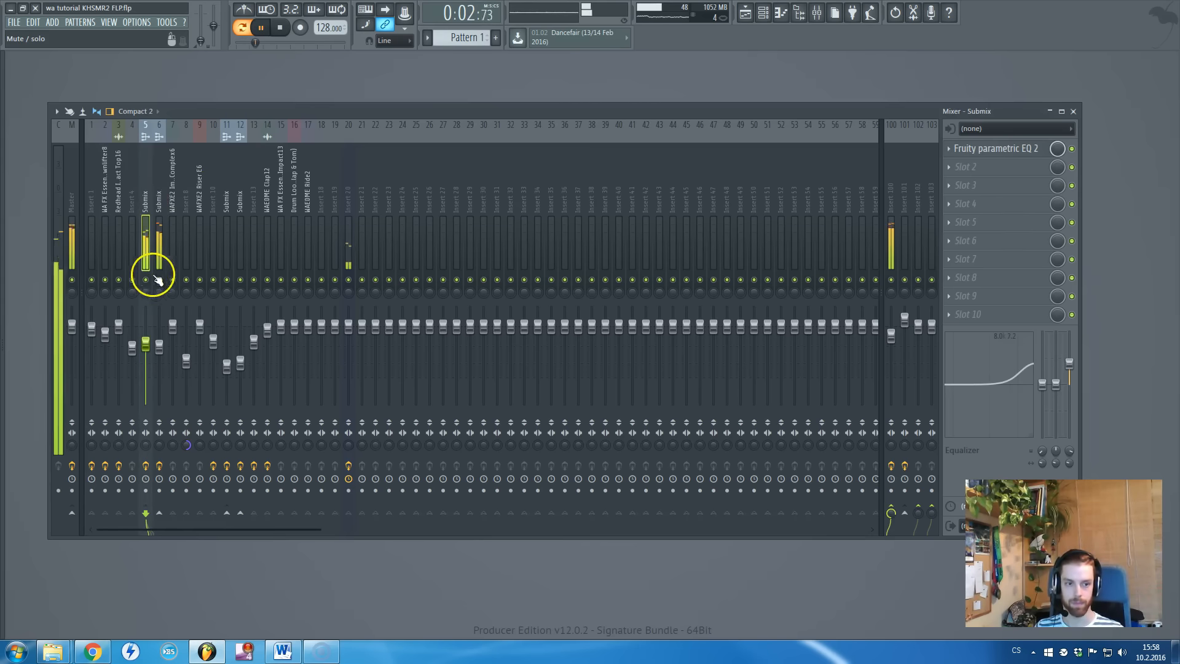
pyautogui.rightClick(145, 280)
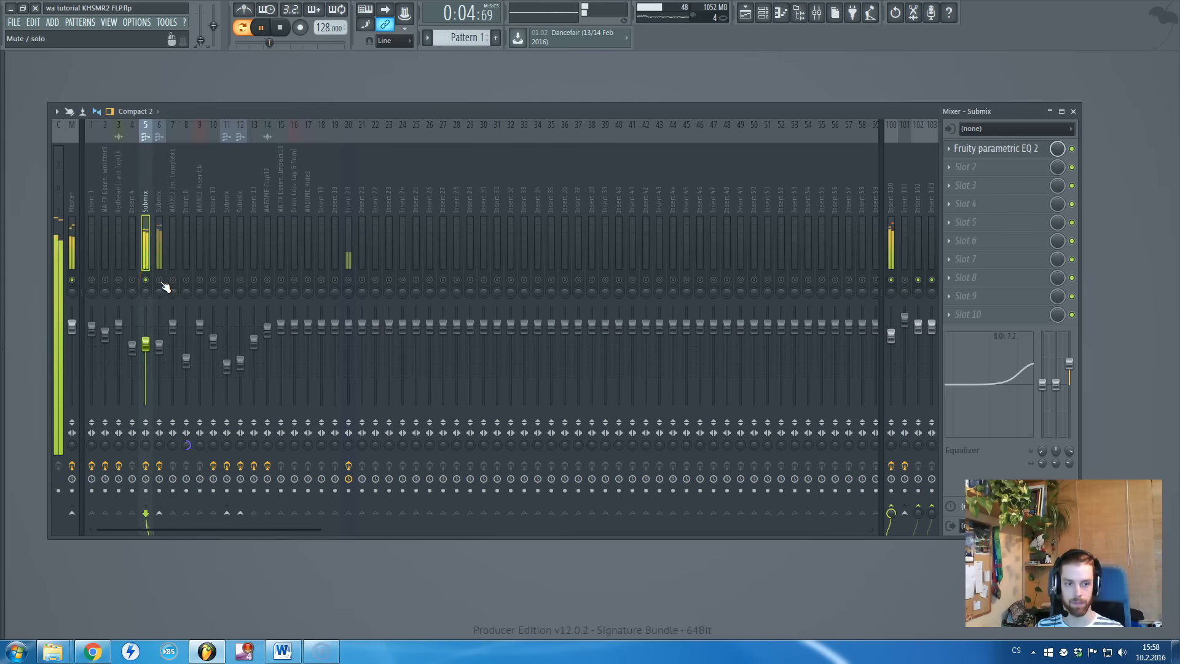
pyautogui.rightClick(160, 280)
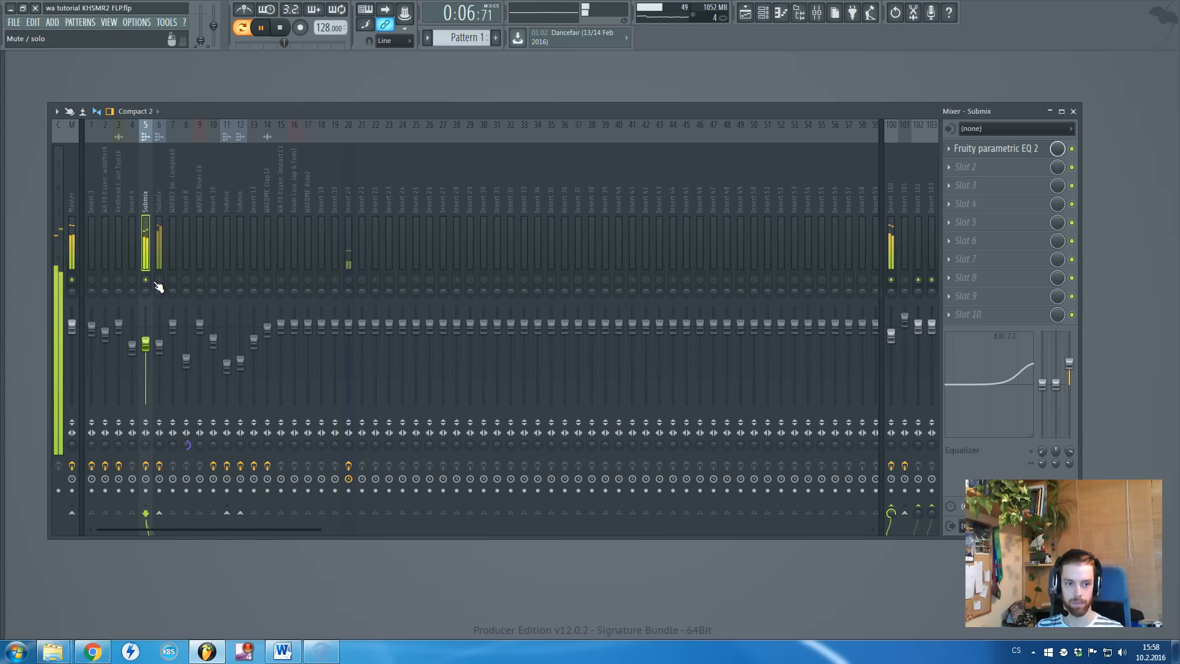
pyautogui.rightClick(159, 280)
pyautogui.press('space')
# Follow Submix tracks 5 and 6 to Insert 100 and inspect its FabFilter Pro-Q 2 equalizer.
pyautogui.click(148, 196)
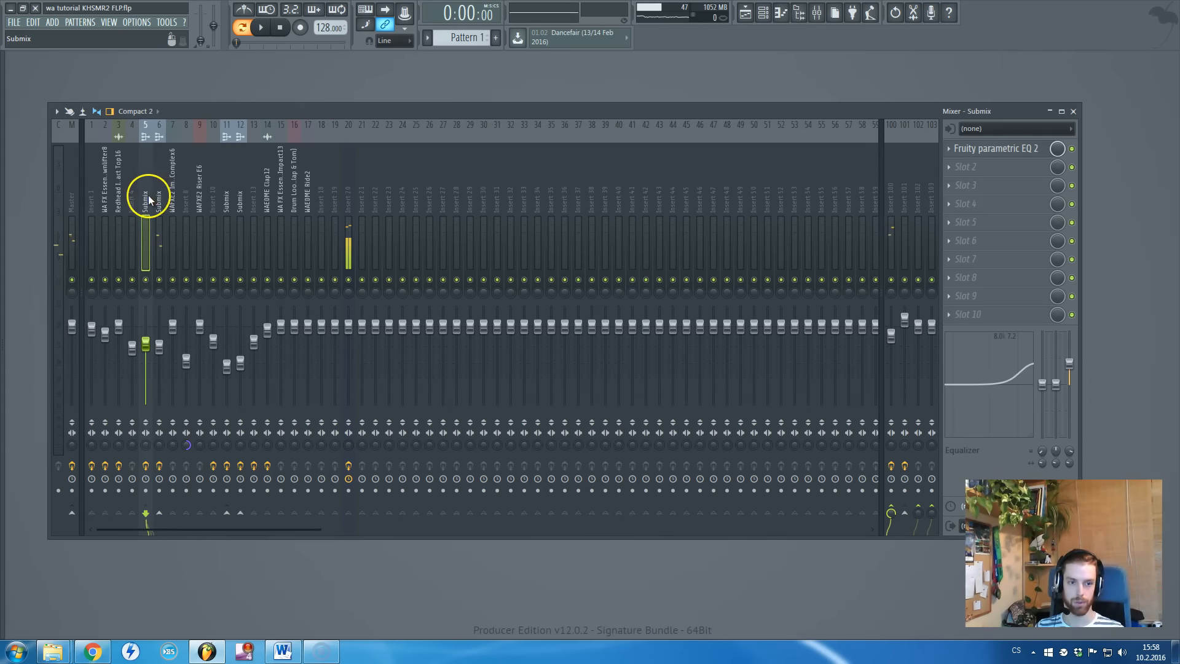
pyautogui.click(158, 198)
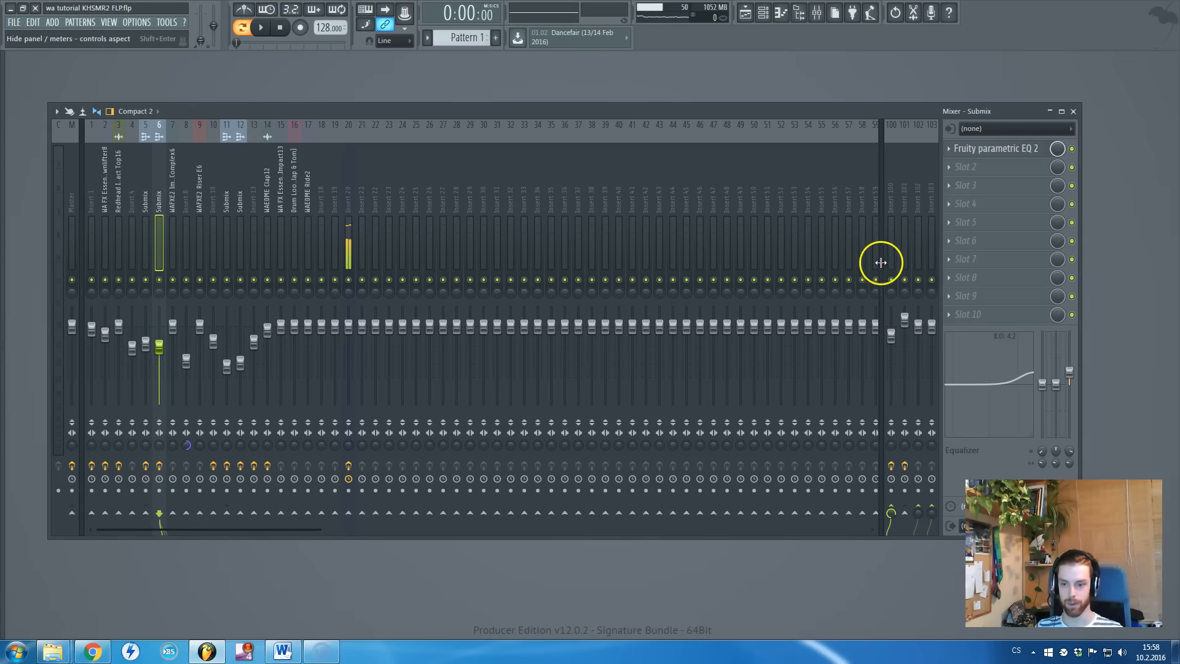
pyautogui.click(889, 199)
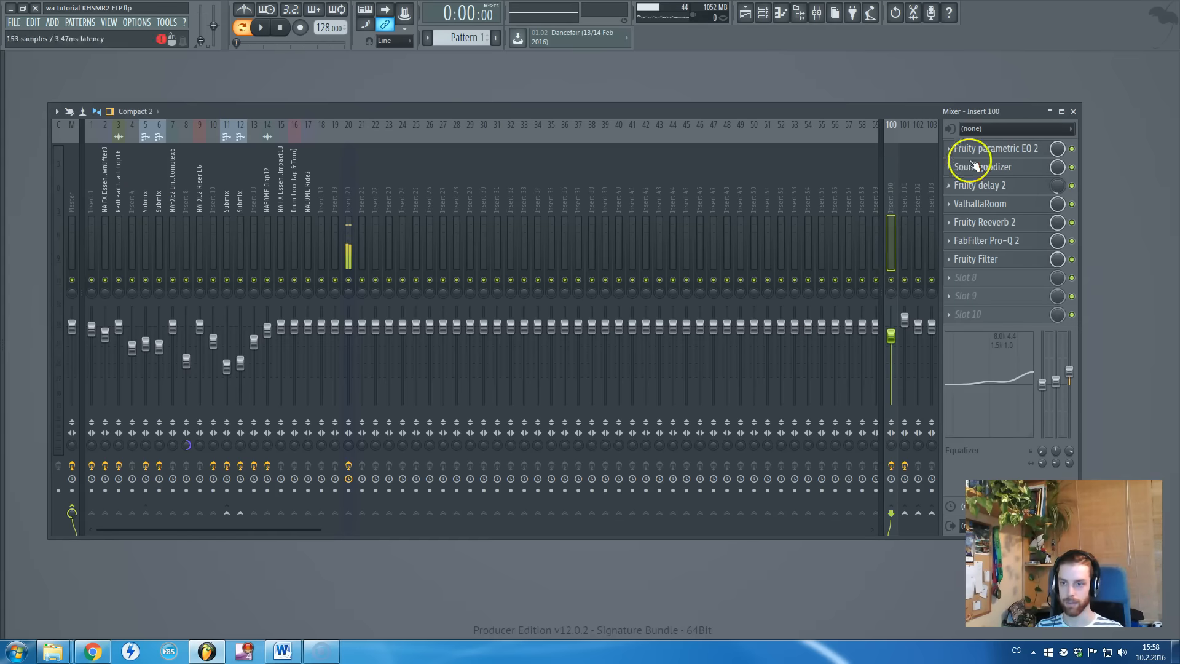
pyautogui.click(1002, 252)
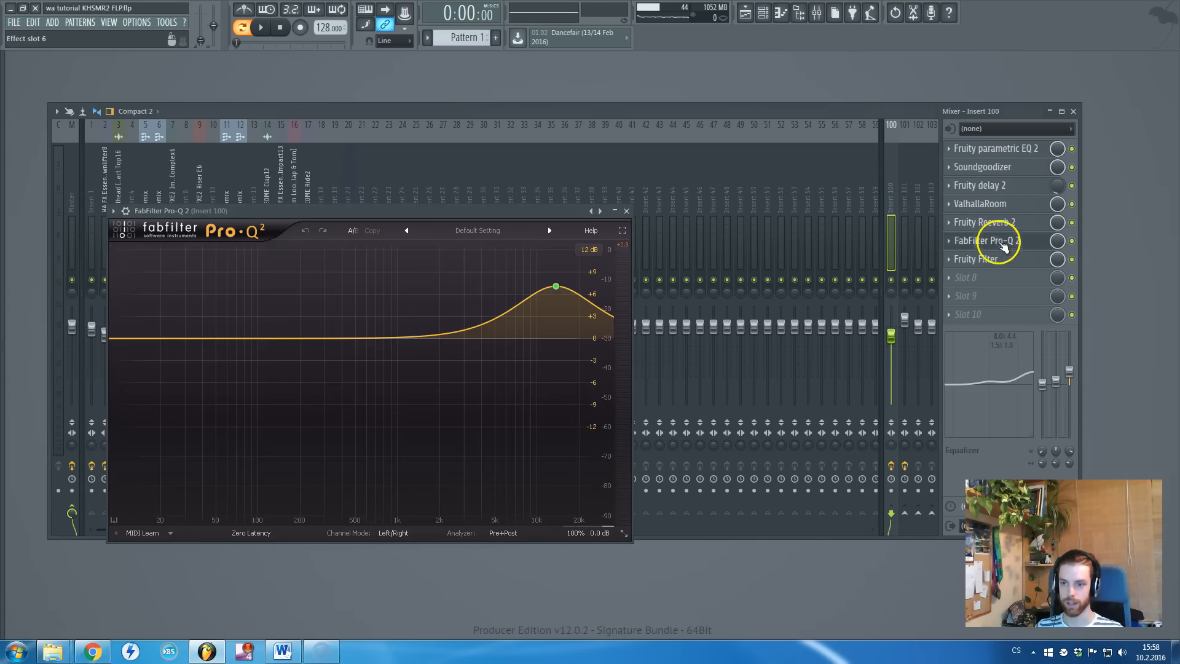
pyautogui.click(616, 219)
# Check the Master track's effects, then inspect Soundgoodizer and Fruity parametric EQ 2 on Insert 100.
pyautogui.click(65, 195)
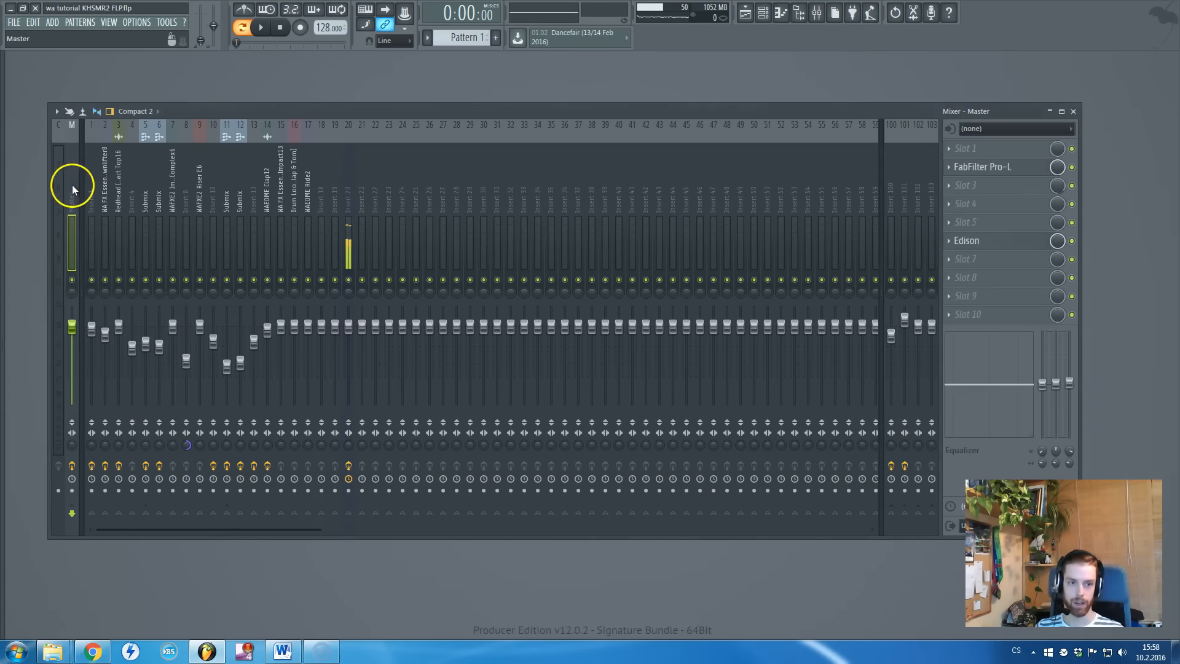
pyautogui.click(894, 195)
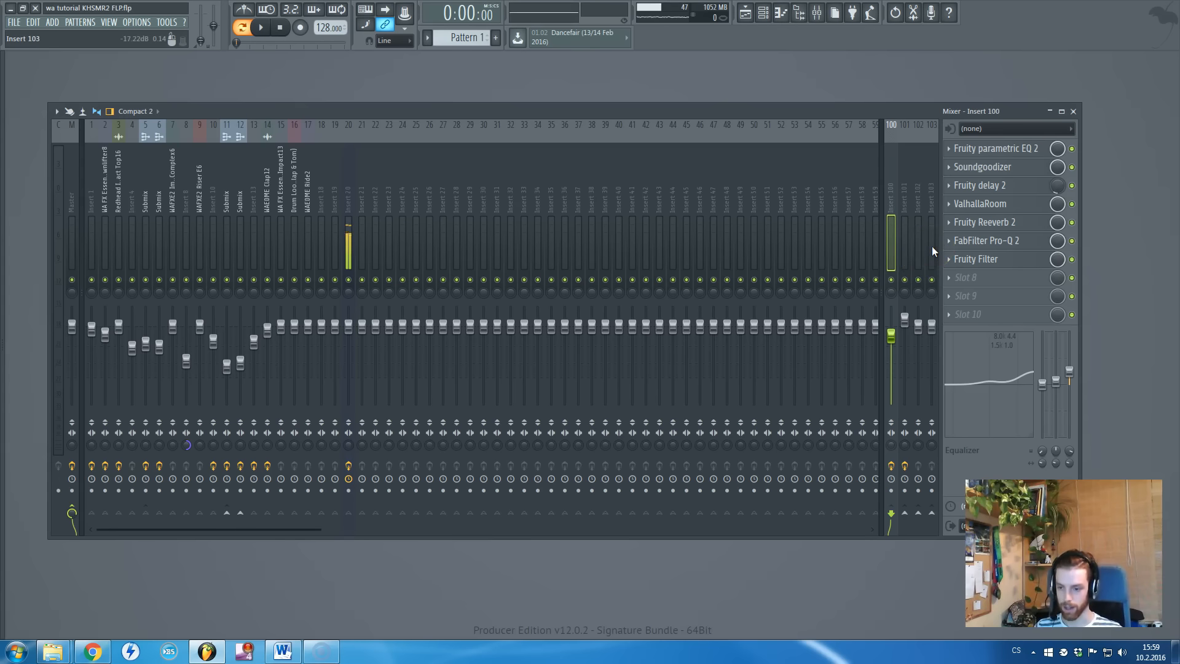
pyautogui.click(997, 168)
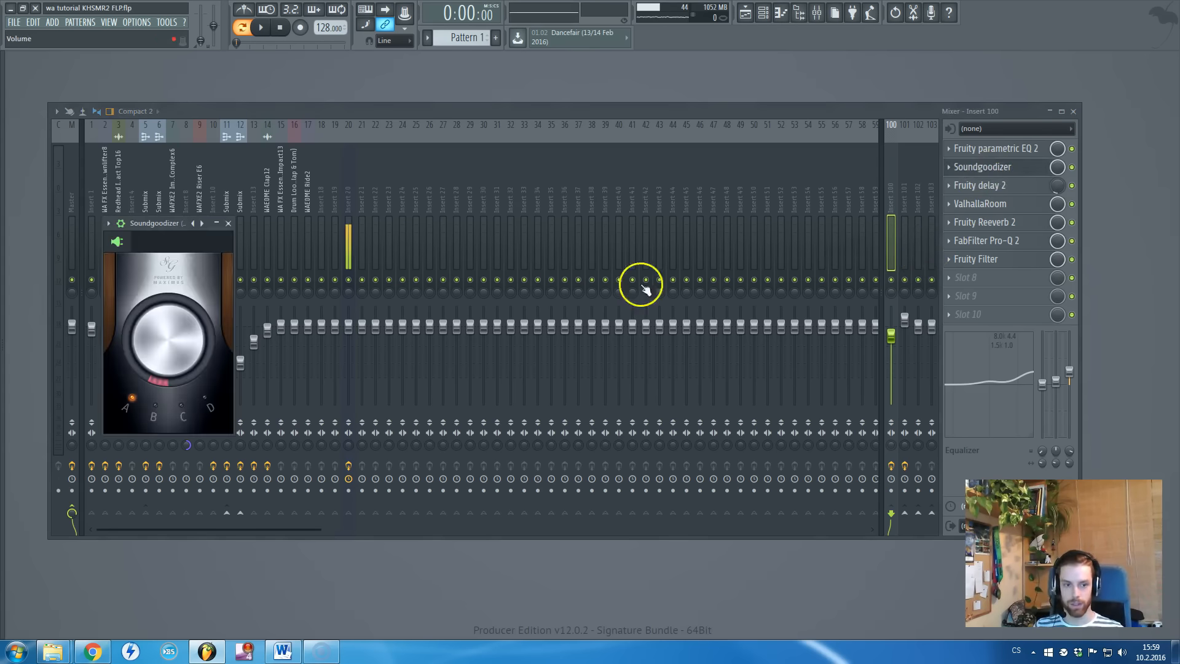
pyautogui.click(228, 223)
pyautogui.click(1014, 150)
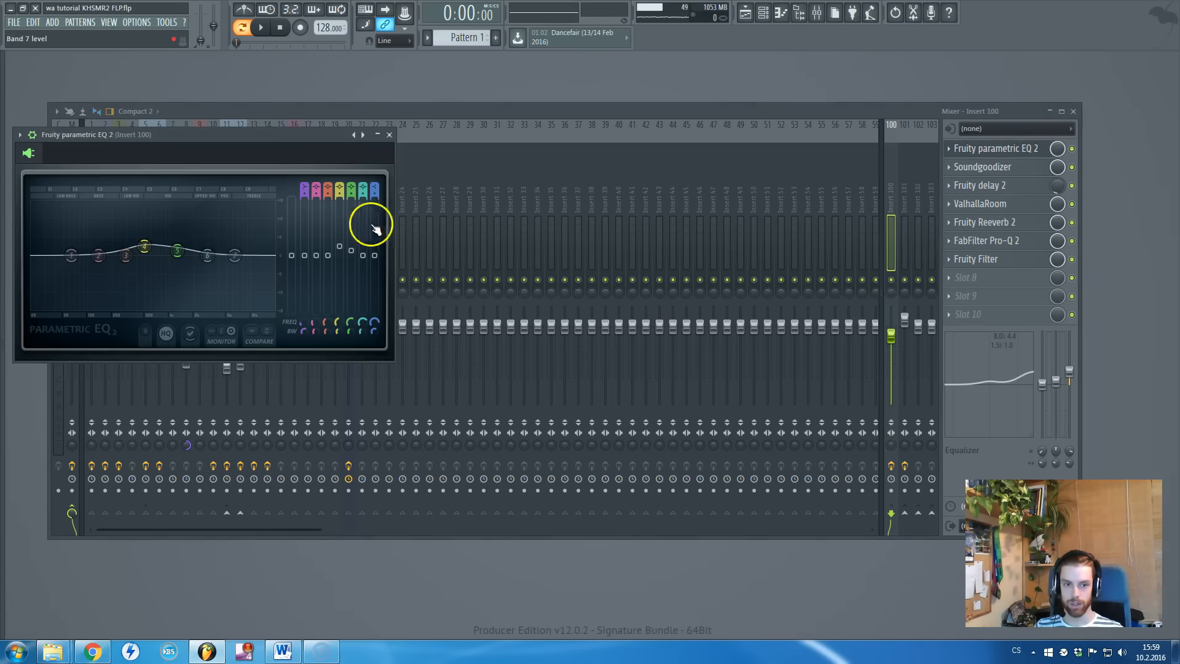
pyautogui.click(389, 134)
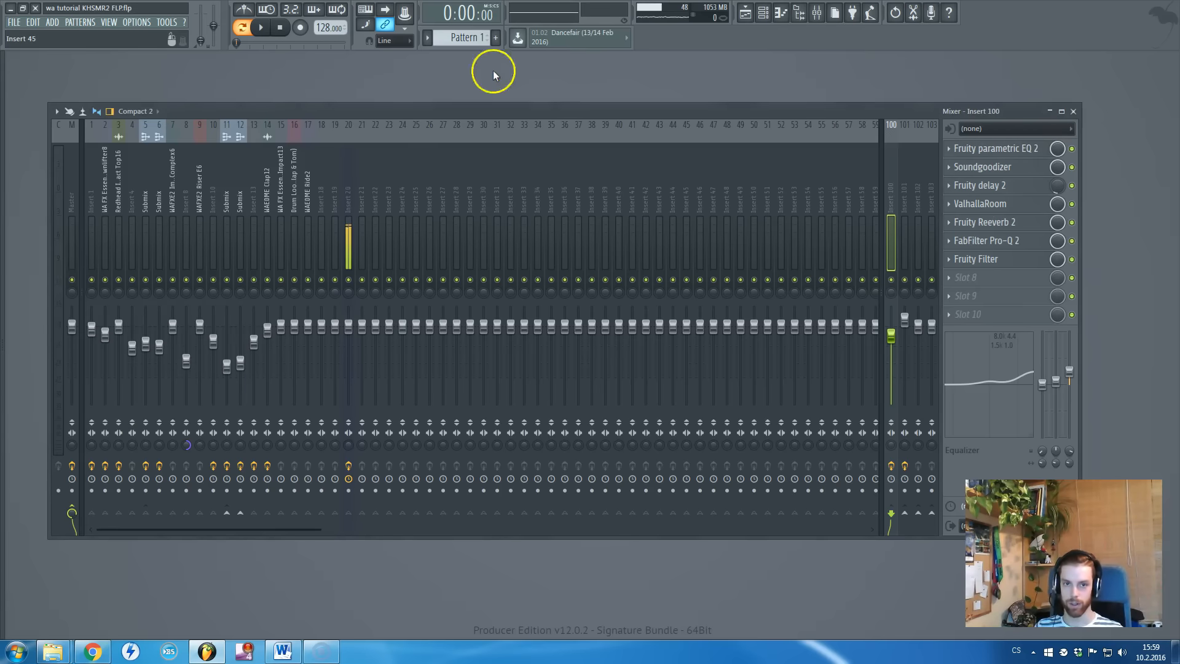
# Open Pattern 1's Sylenth1 notes in the piano roll from the channel rack and play them.
pyautogui.press('F5')
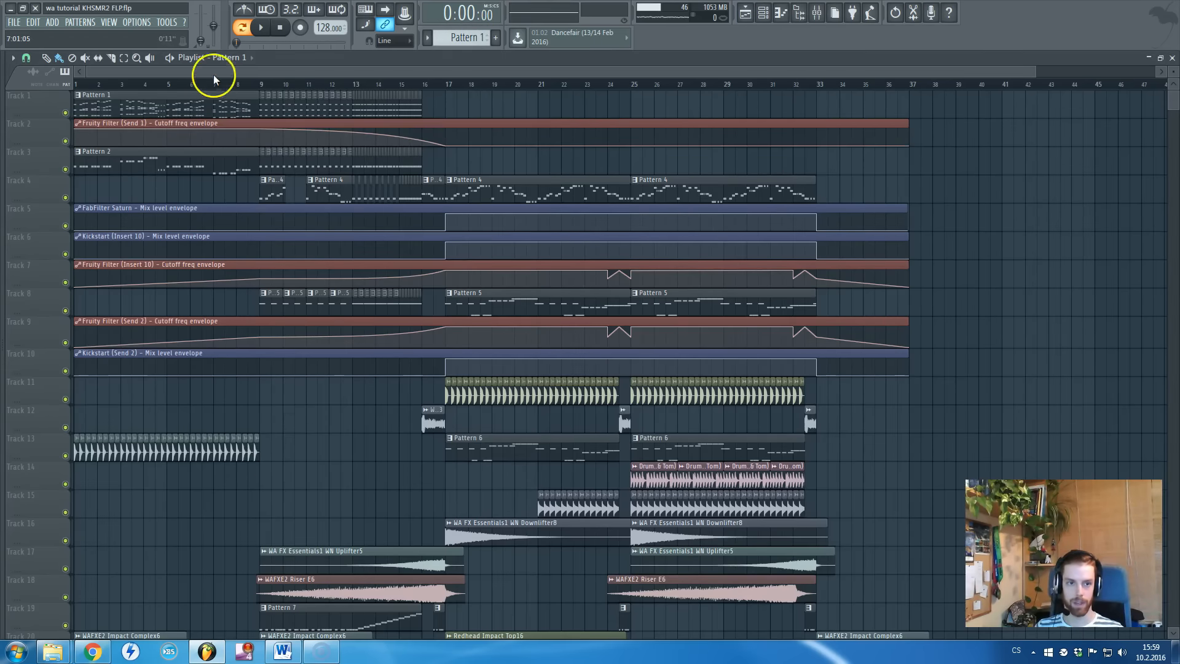
pyautogui.press('F5')
pyautogui.press('F6')
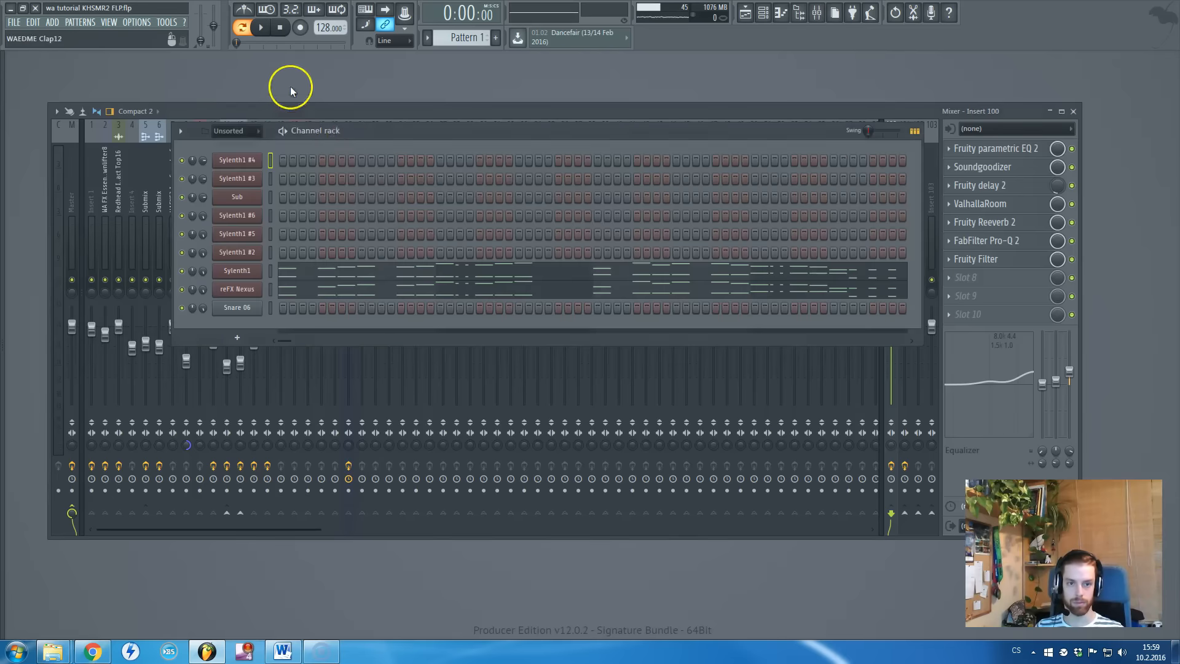
pyautogui.click(367, 278)
pyautogui.scroll(3, 282, 275)
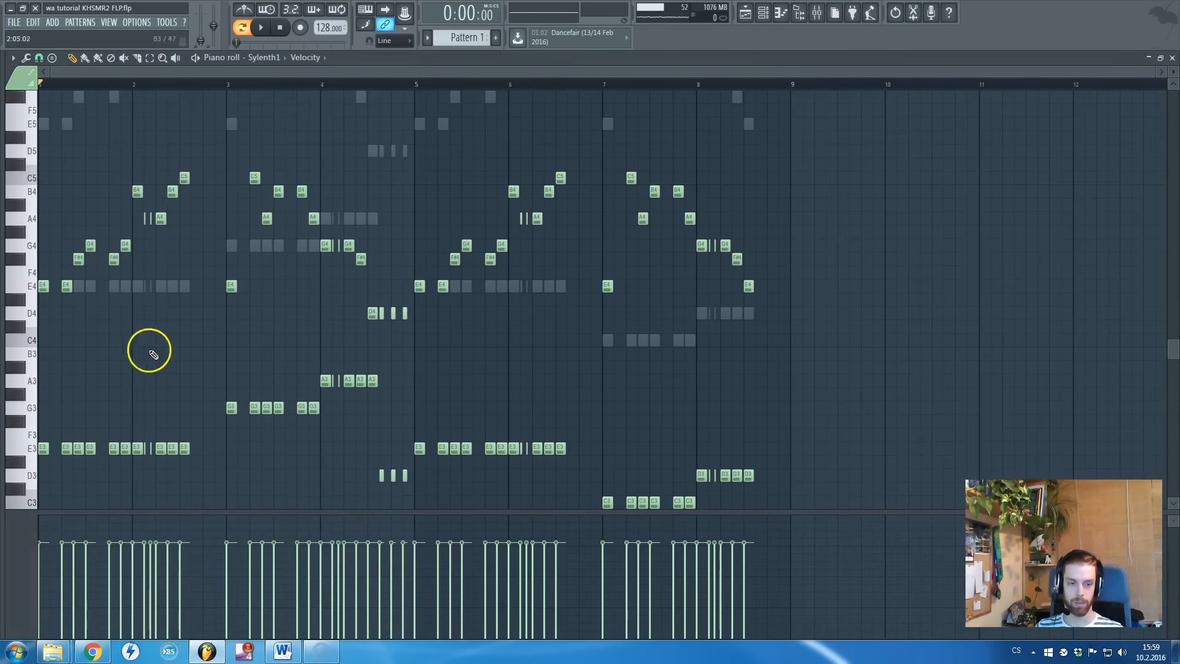
pyautogui.scroll(-1, 324, 243)
pyautogui.press('space')
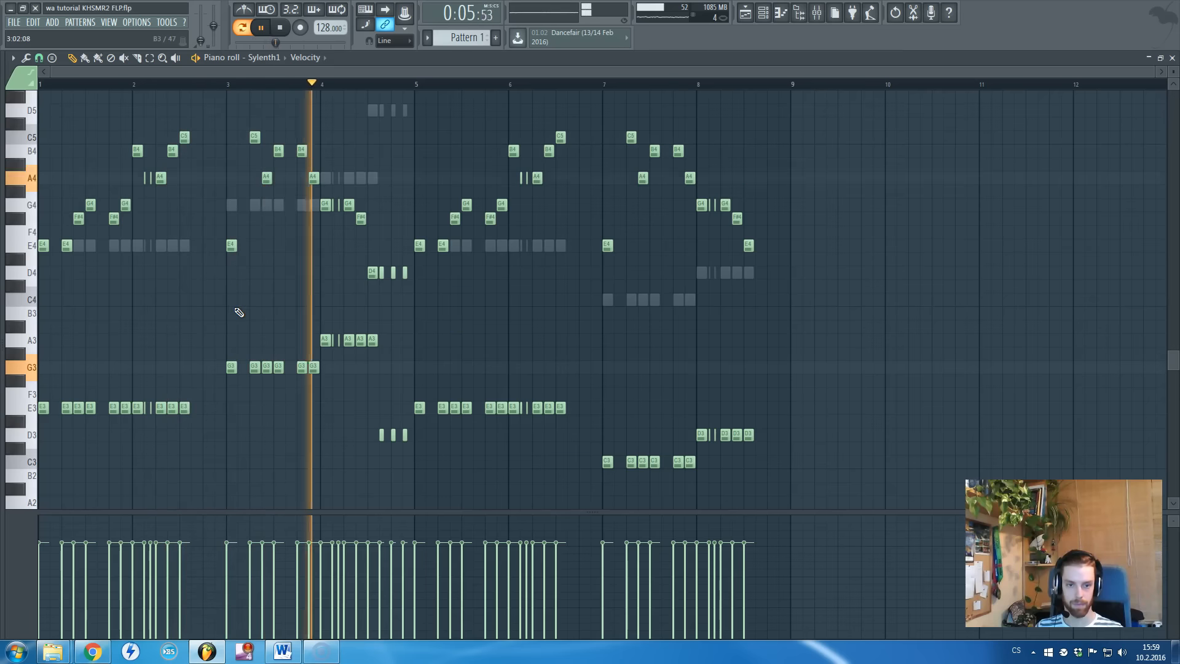
# Stop Pattern 1's playback and close its Sylenth1 piano roll.
pyautogui.hotkey('ctrl', 'space')
pyautogui.scroll(1, 406, 383)
pyautogui.scroll(-1, 406, 383)
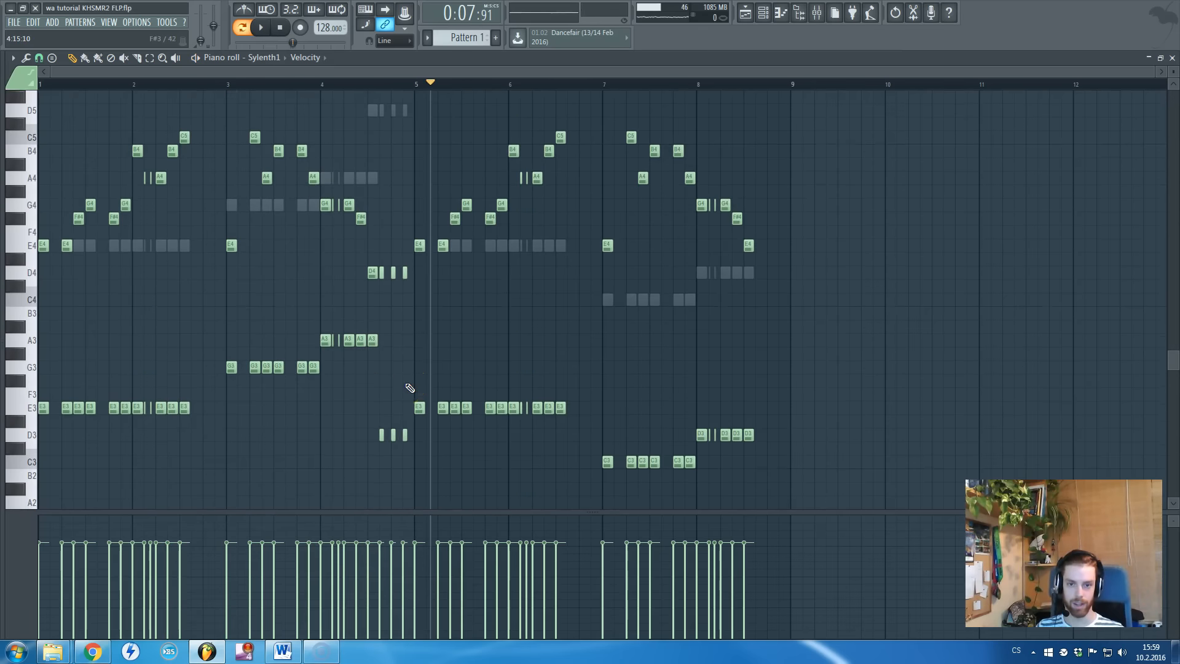
pyautogui.press('Escape')
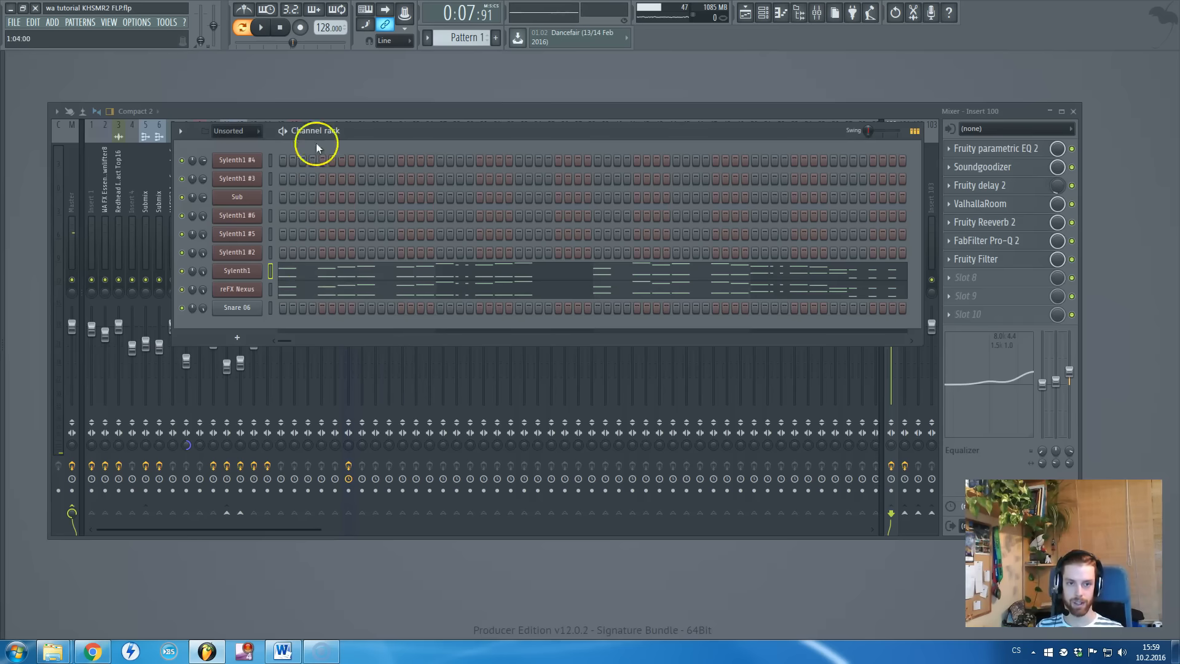
# Open Pattern 2 from the playlist's intro and play it with the Sylenth1 #2 instrument open.
pyautogui.click(494, 38)
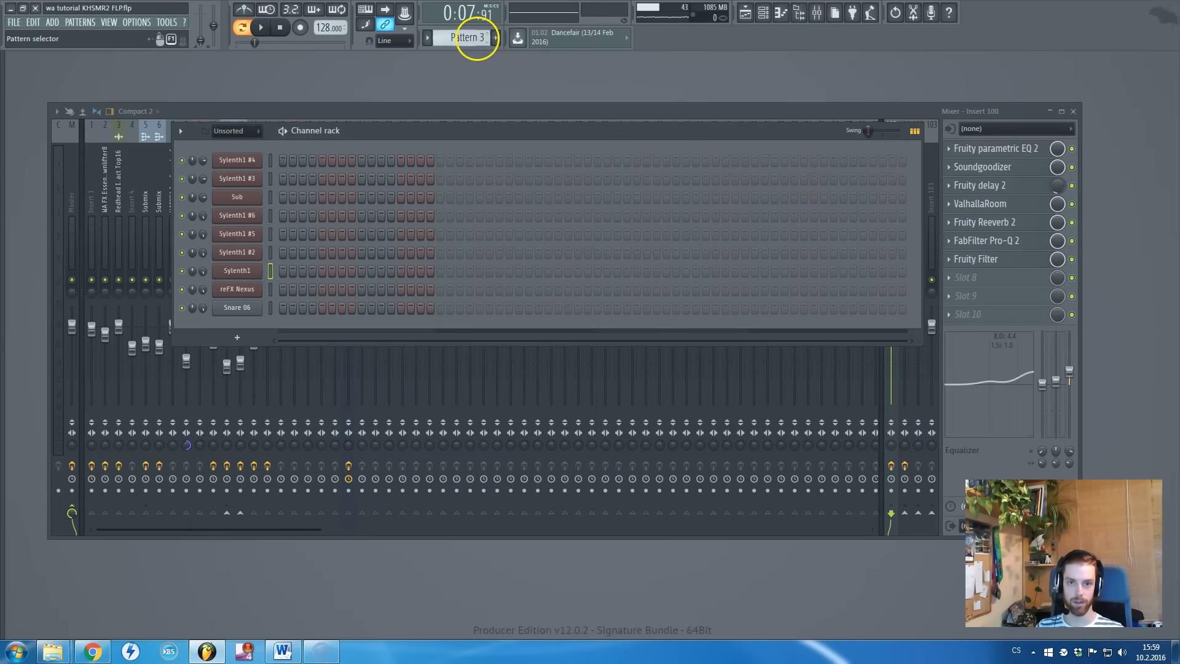
pyautogui.press('F5')
pyautogui.doubleClick(135, 163)
pyautogui.press('Escape')
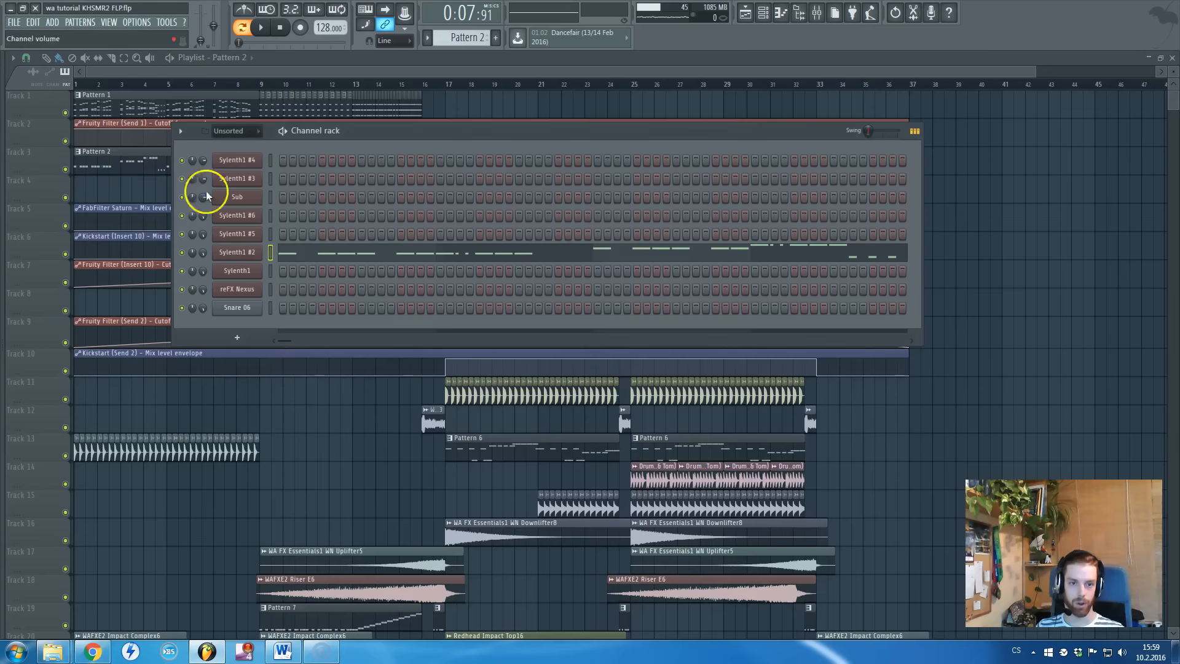
pyautogui.click(252, 256)
pyautogui.press('space')
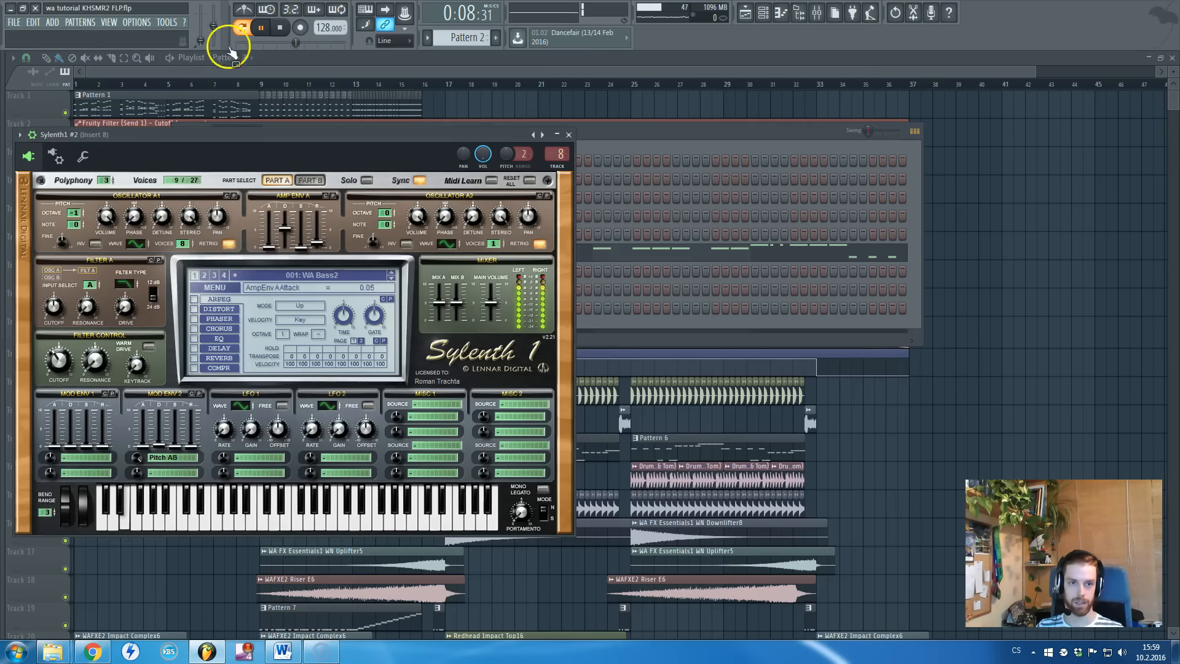
# Check Pattern 2's playback on Insert 8 in the mixer, close the mixer and synth, and stop playback.
pyautogui.click(556, 155)
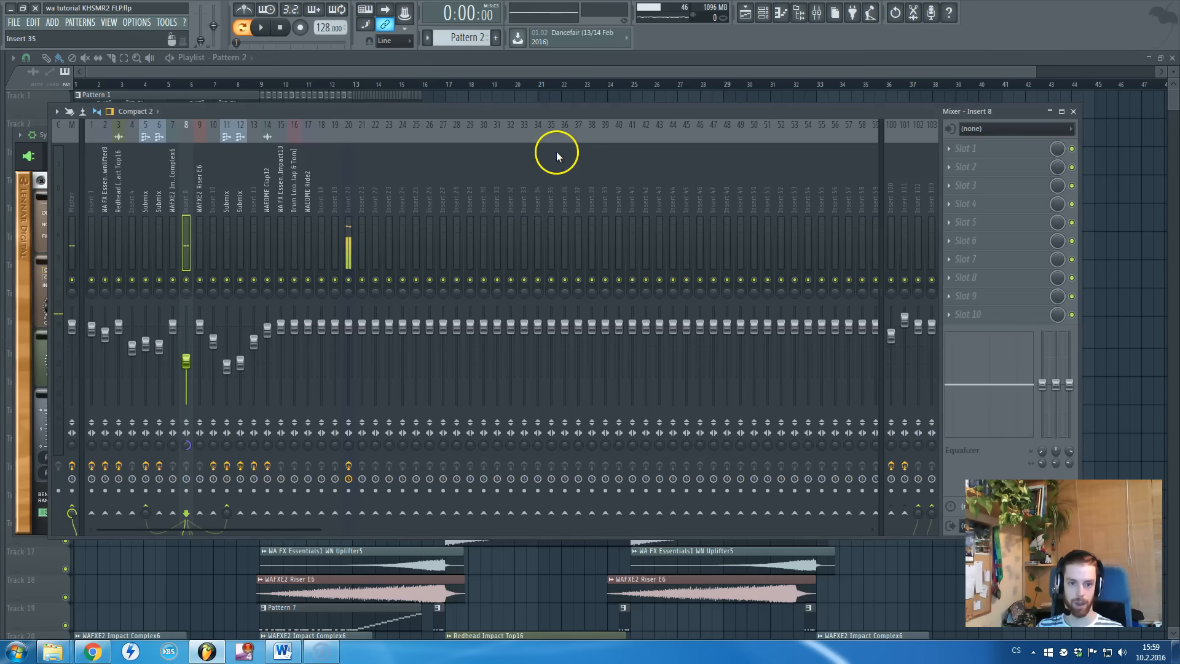
pyautogui.press('space')
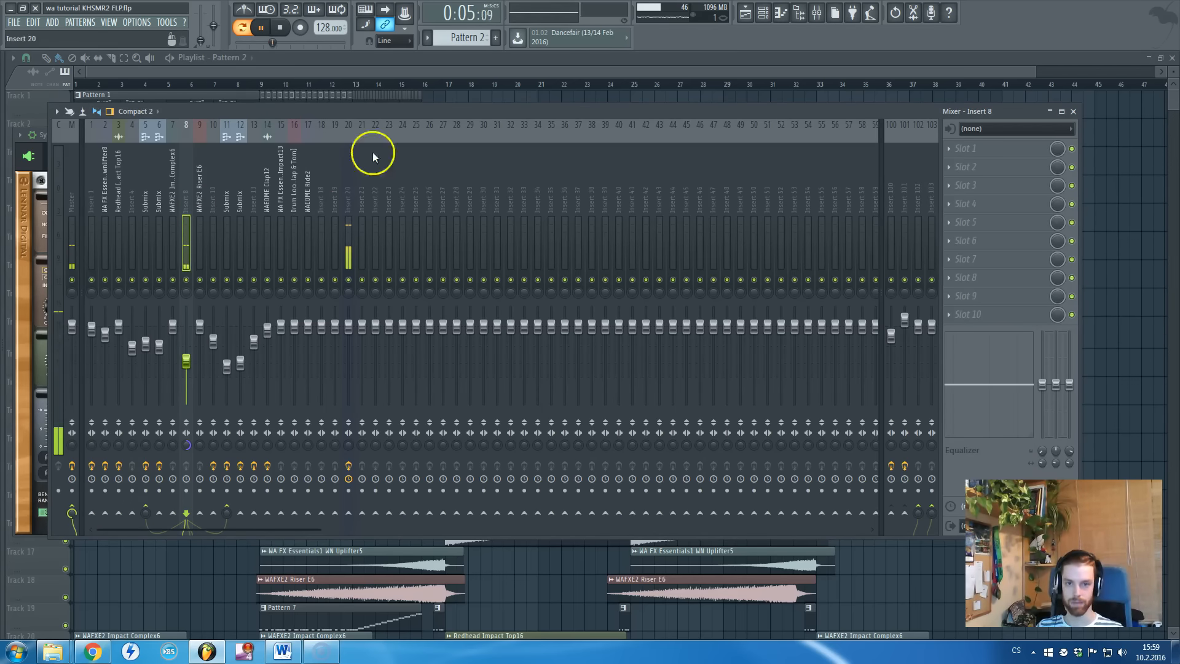
pyautogui.press('F9')
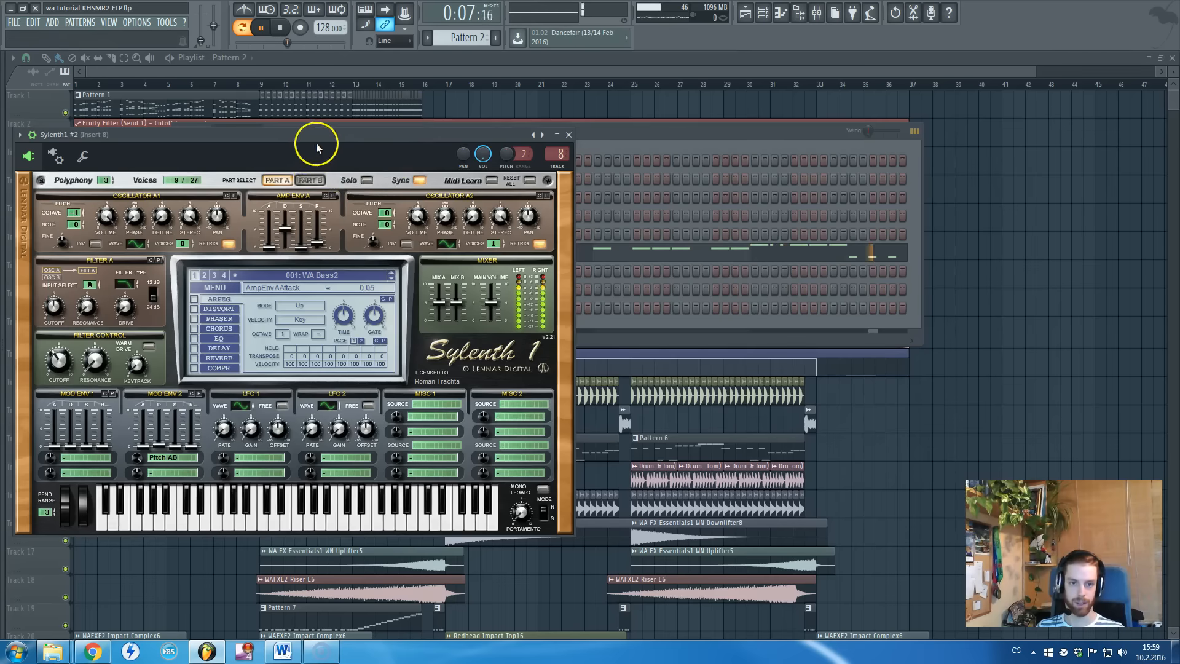
pyautogui.press('Escape')
pyautogui.press('Escape')
pyautogui.scroll(-7, 171, 358)
pyautogui.press('space')
# Examine the intro's WAFXE2 Impact Complex6 clip on Track 20 and the WAEDME Clap26 clips on Track 13.
pyautogui.scroll(4, 84, 479)
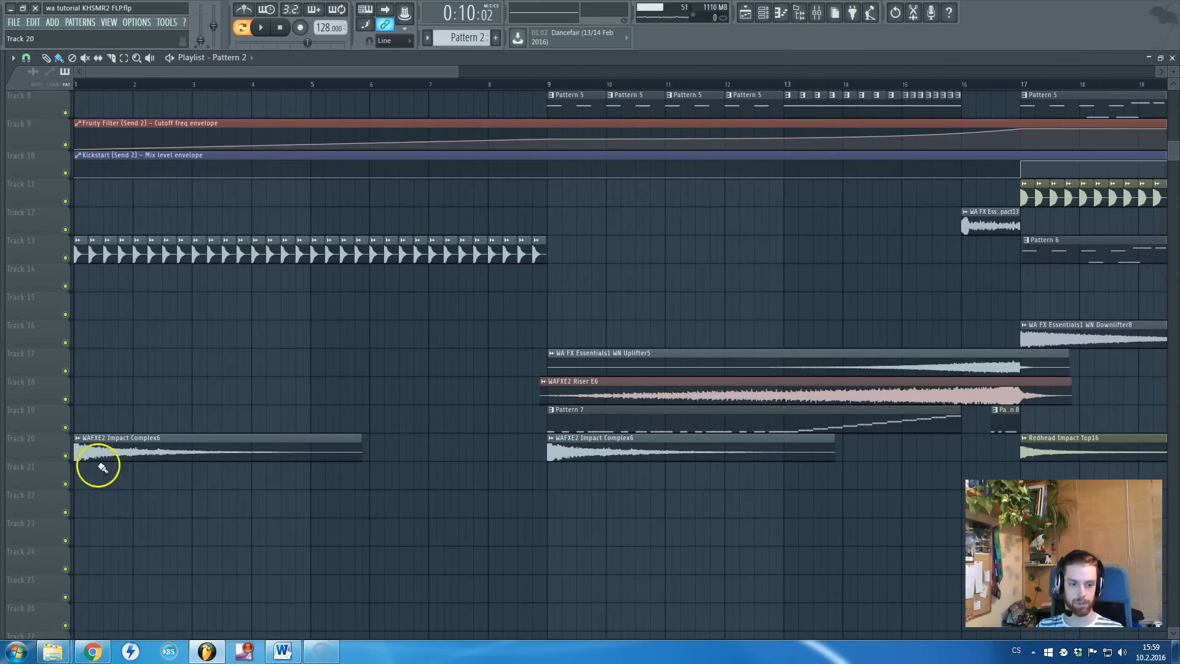
pyautogui.scroll(6, 96, 377)
pyautogui.scroll(2, 75, 375)
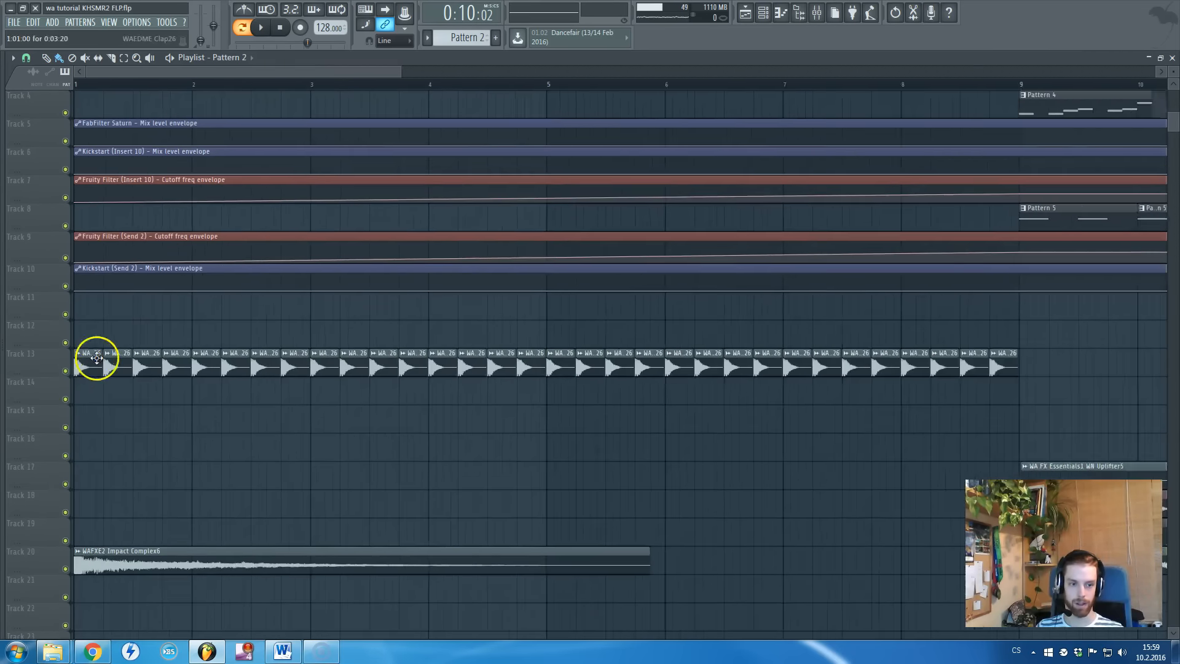
pyautogui.scroll(-3, 97, 359)
pyautogui.scroll(3, 346, 399)
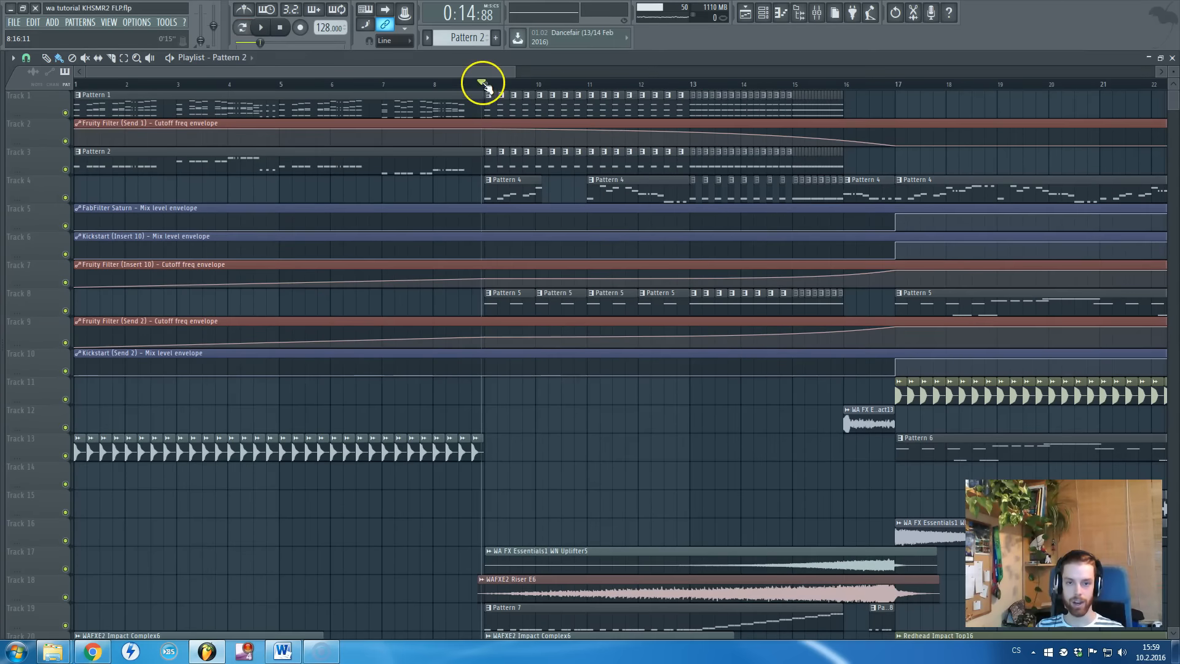
# Examine how the Pattern 1, 2, 4 and 5 clips are sliced across the build-up from bar 9 to bar 17.
pyautogui.scroll(-2, 485, 86)
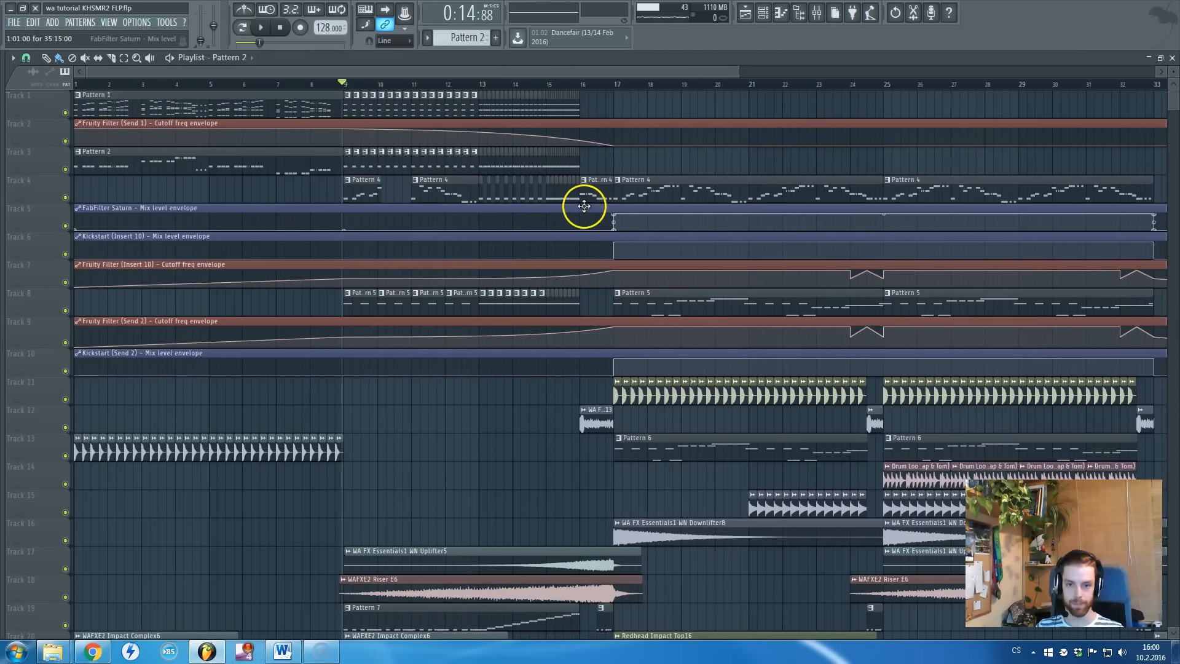
pyautogui.scroll(5, 520, 209)
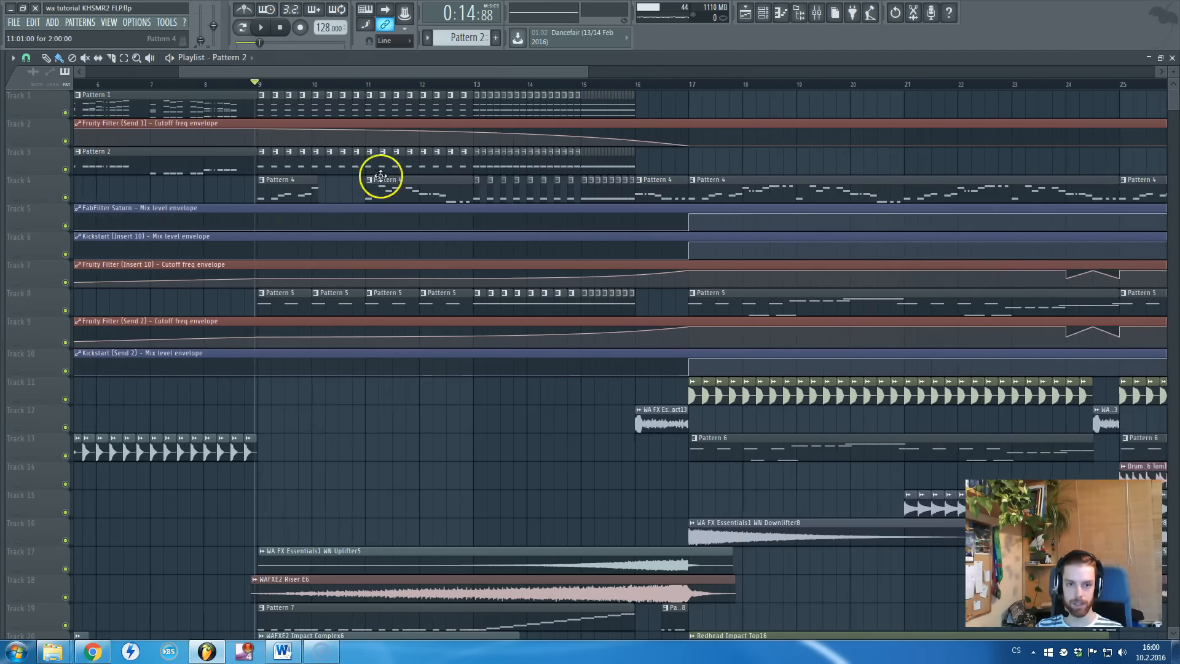
pyautogui.scroll(2, 245, 103)
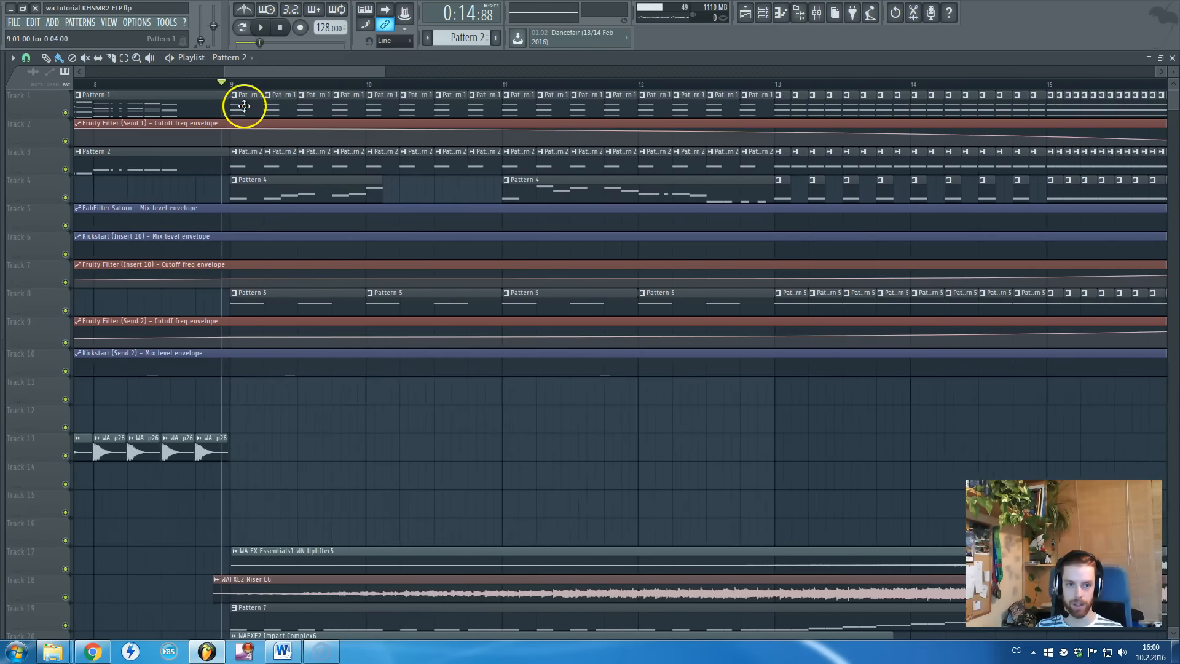
pyautogui.scroll(-3, 243, 141)
pyautogui.scroll(4, 243, 148)
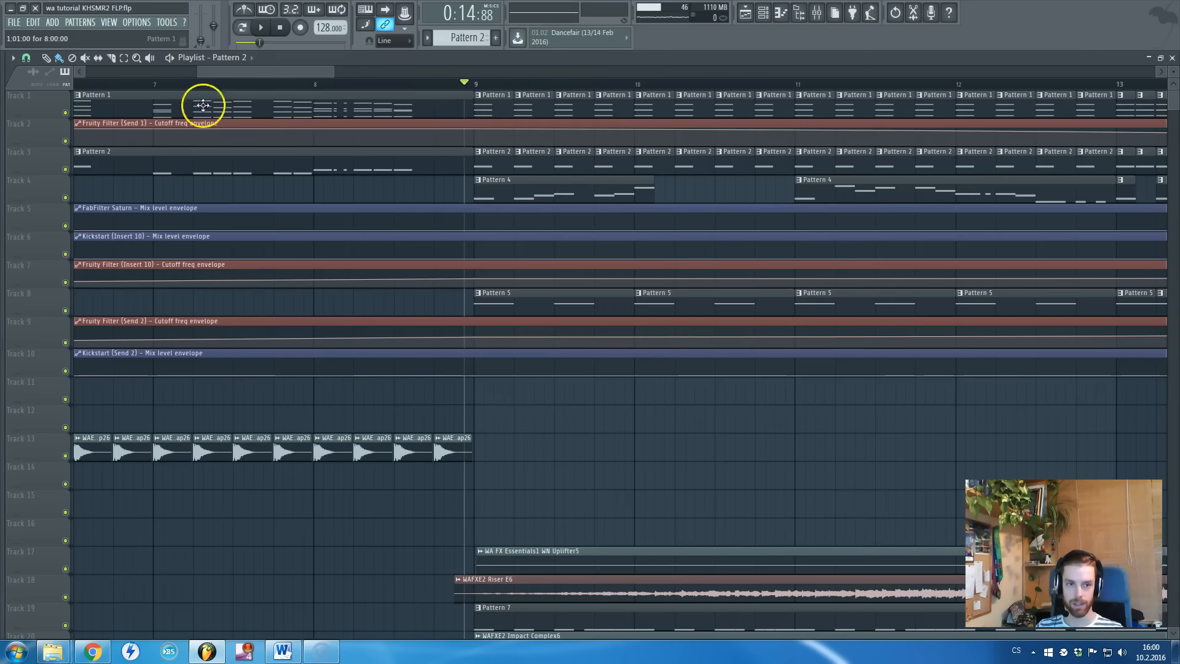
pyautogui.scroll(-4, 213, 143)
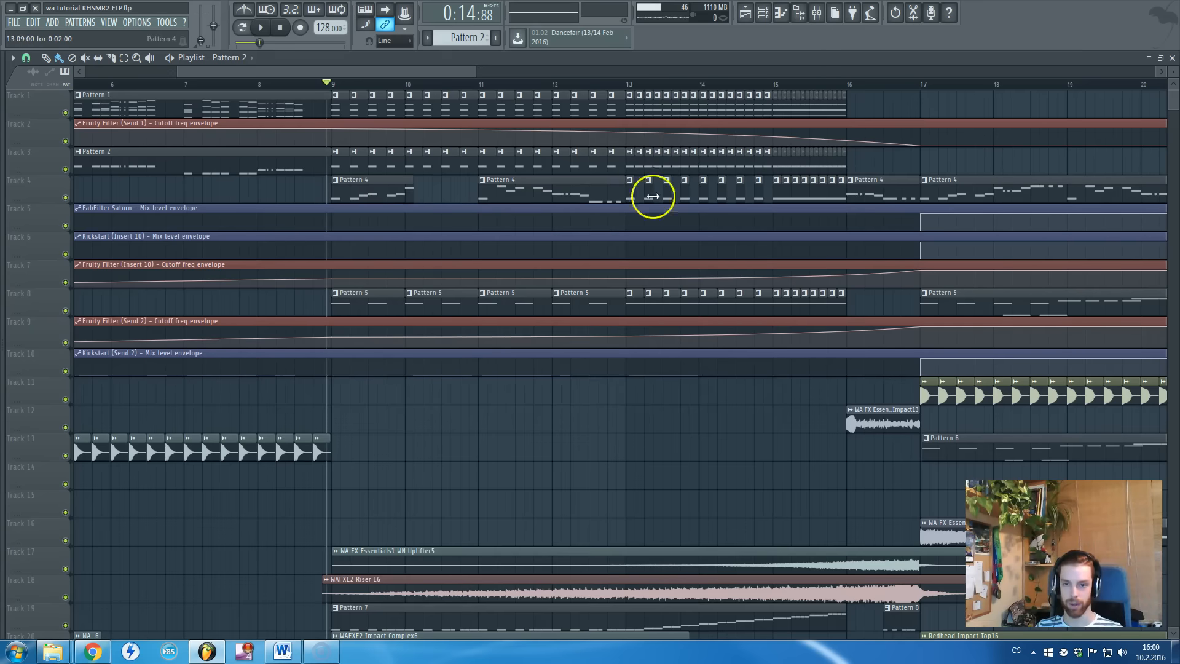
pyautogui.scroll(-3, 690, 200)
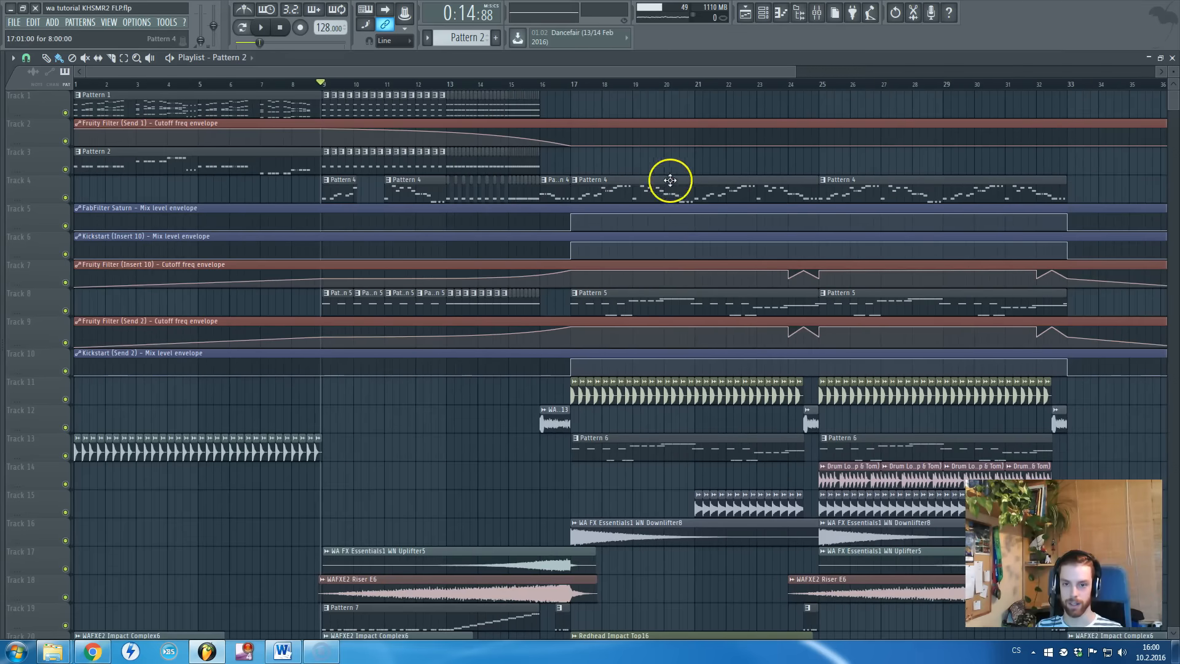
pyautogui.scroll(3, 428, 184)
pyautogui.scroll(1, 339, 196)
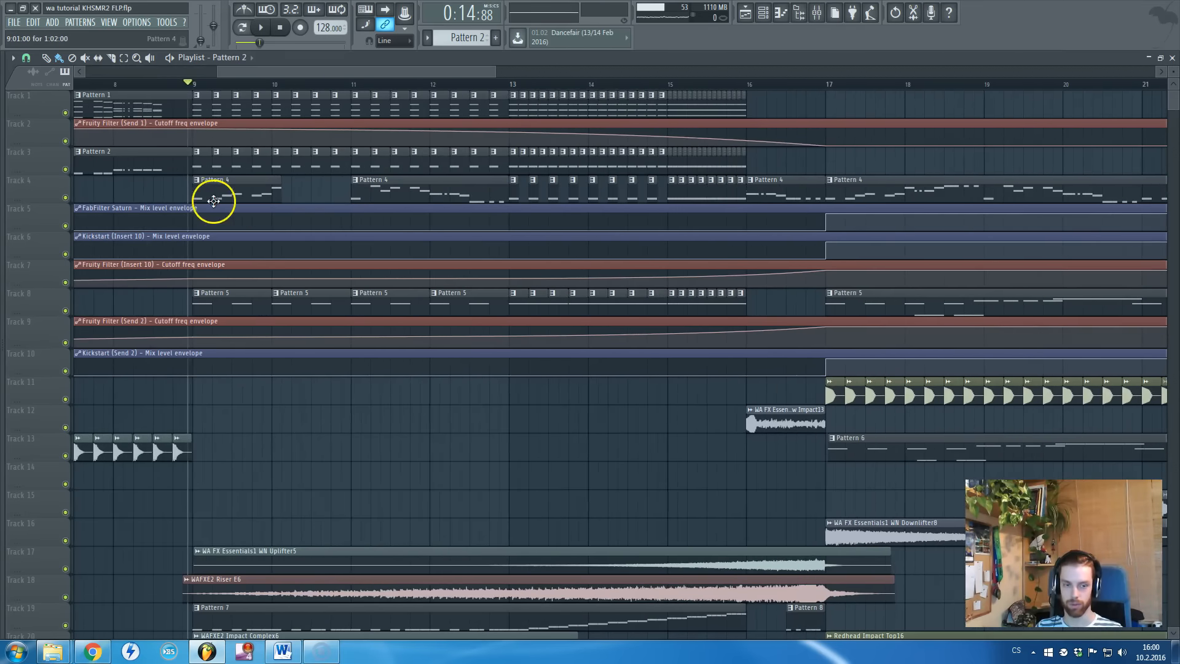
# Place the song position at bar 9 and view the build-up's Pattern 5 notes for Sylenth1 #6.
pyautogui.click(195, 84)
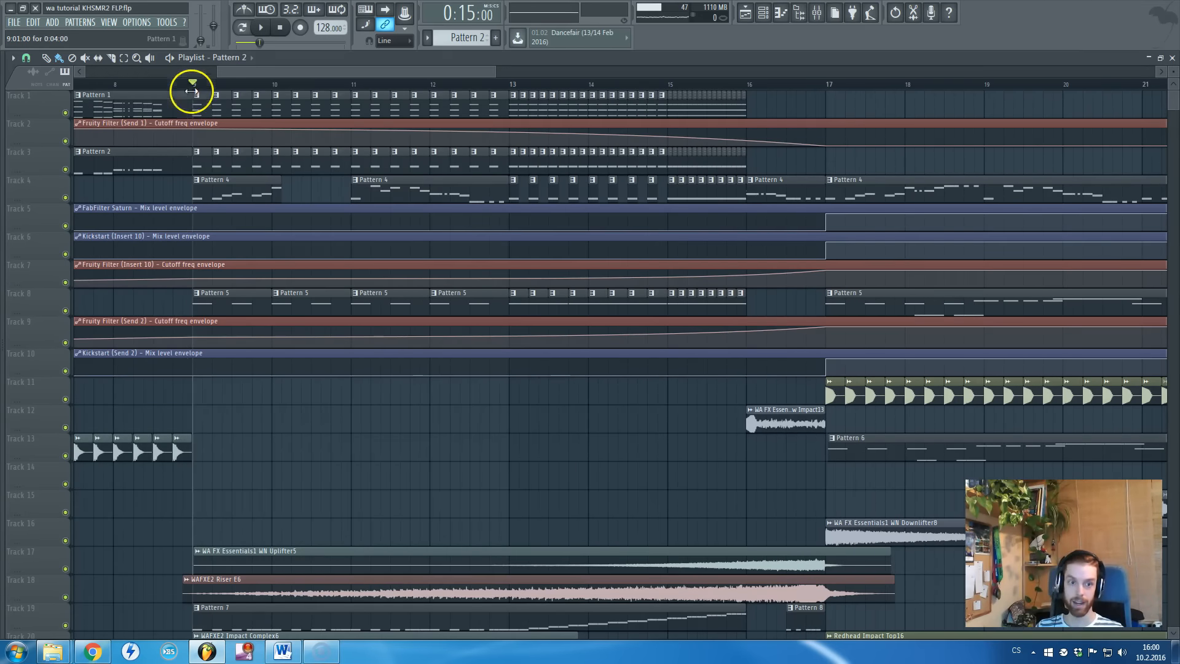
pyautogui.scroll(-1, 179, 278)
pyautogui.scroll(-3, 179, 278)
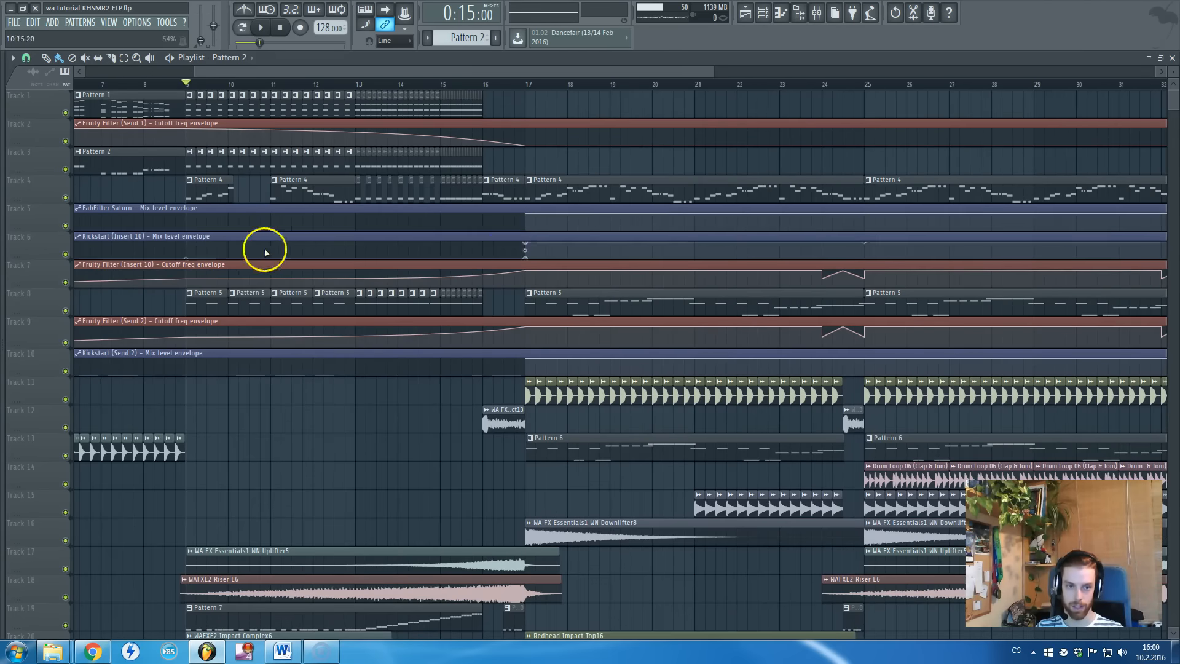
pyautogui.scroll(3, 276, 233)
pyautogui.scroll(-3, 295, 228)
pyautogui.doubleClick(298, 311)
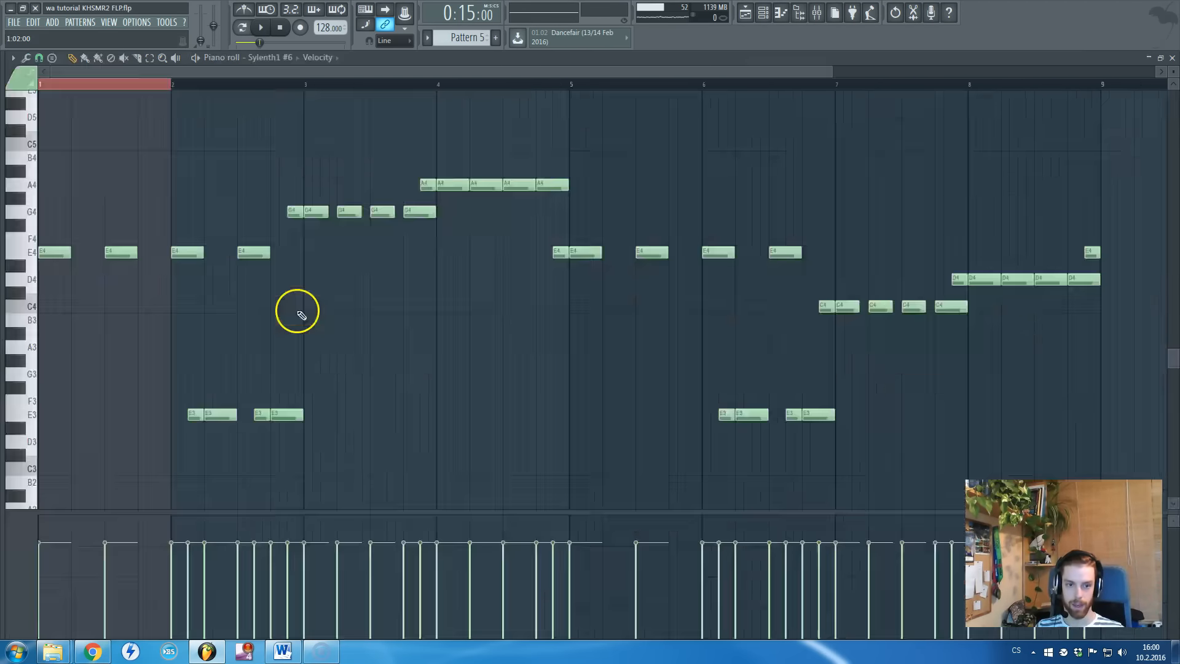
pyautogui.press('Escape')
# Review the whole arrangement in the playlist and place the song position at bar 17, where the drop starts.
pyautogui.click(241, 27)
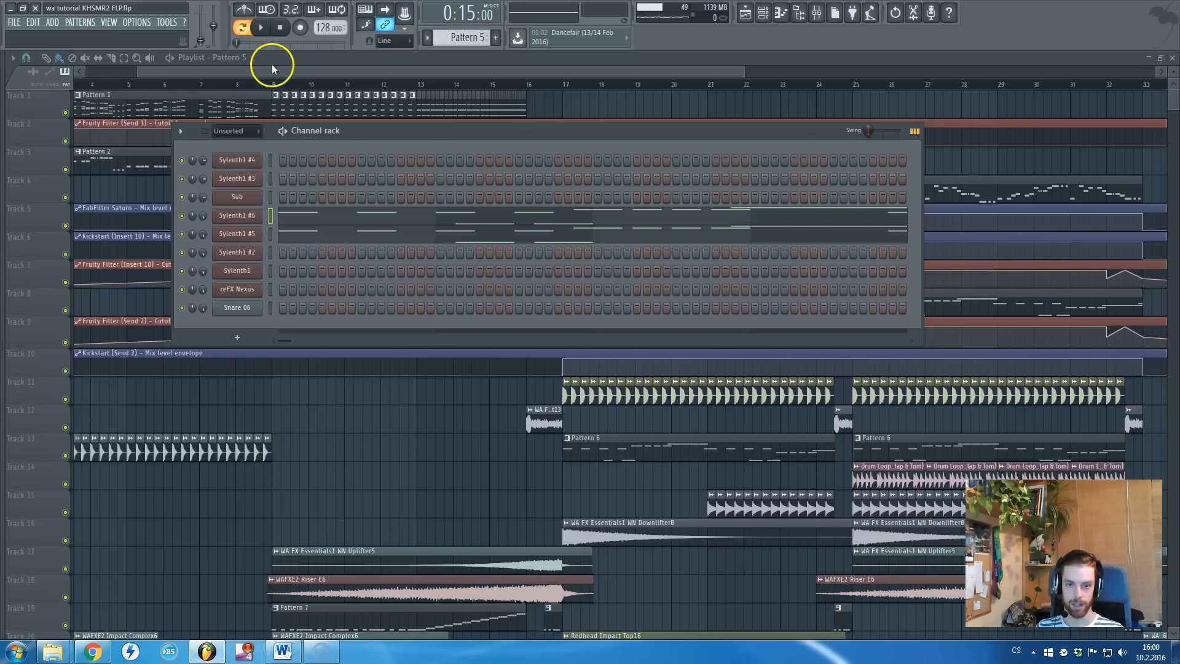
pyautogui.click(297, 69)
pyautogui.scroll(-3, 308, 212)
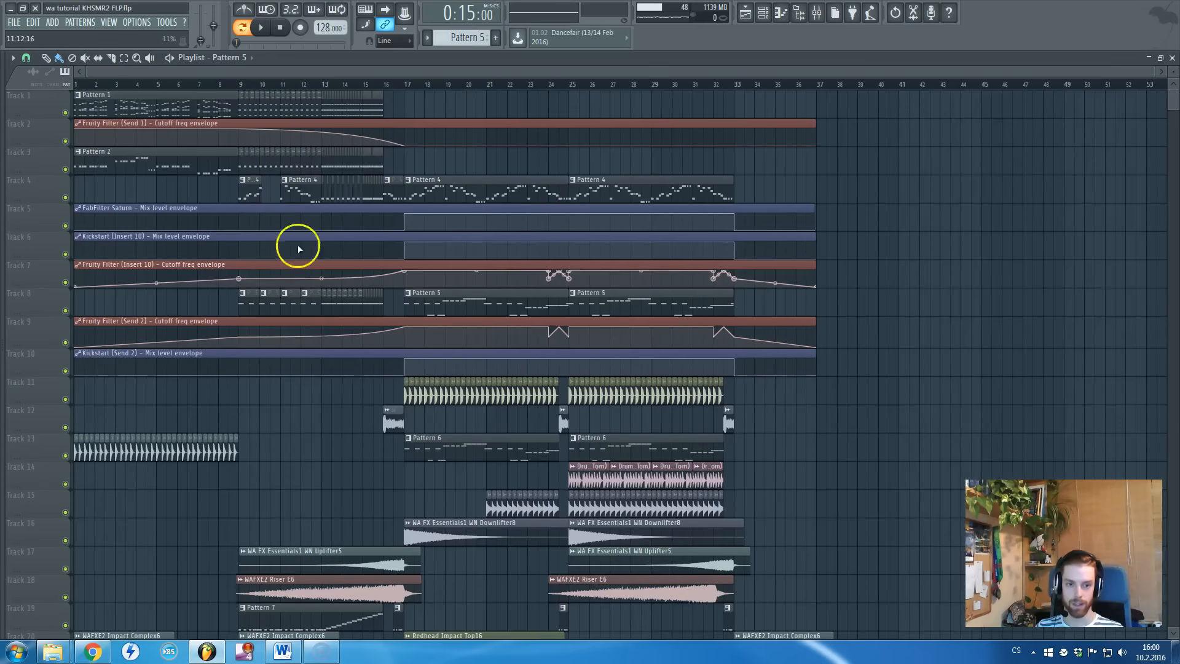
pyautogui.scroll(-5, 328, 346)
pyautogui.scroll(3, 332, 353)
pyautogui.scroll(5, 461, 361)
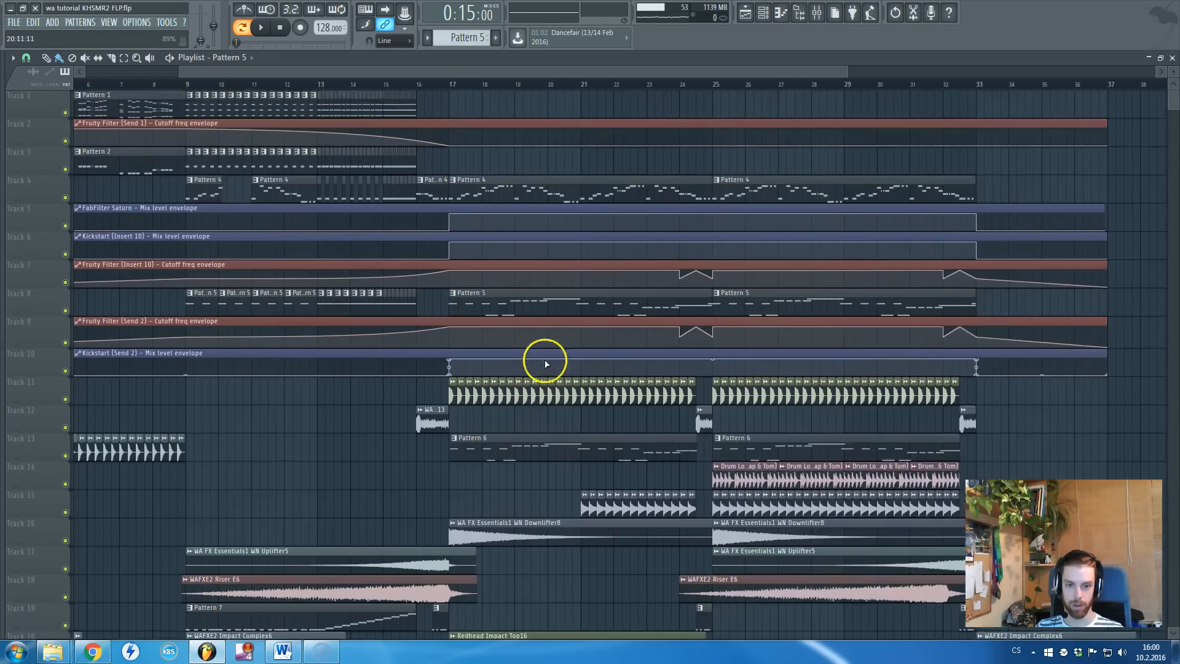
pyautogui.scroll(3, 545, 364)
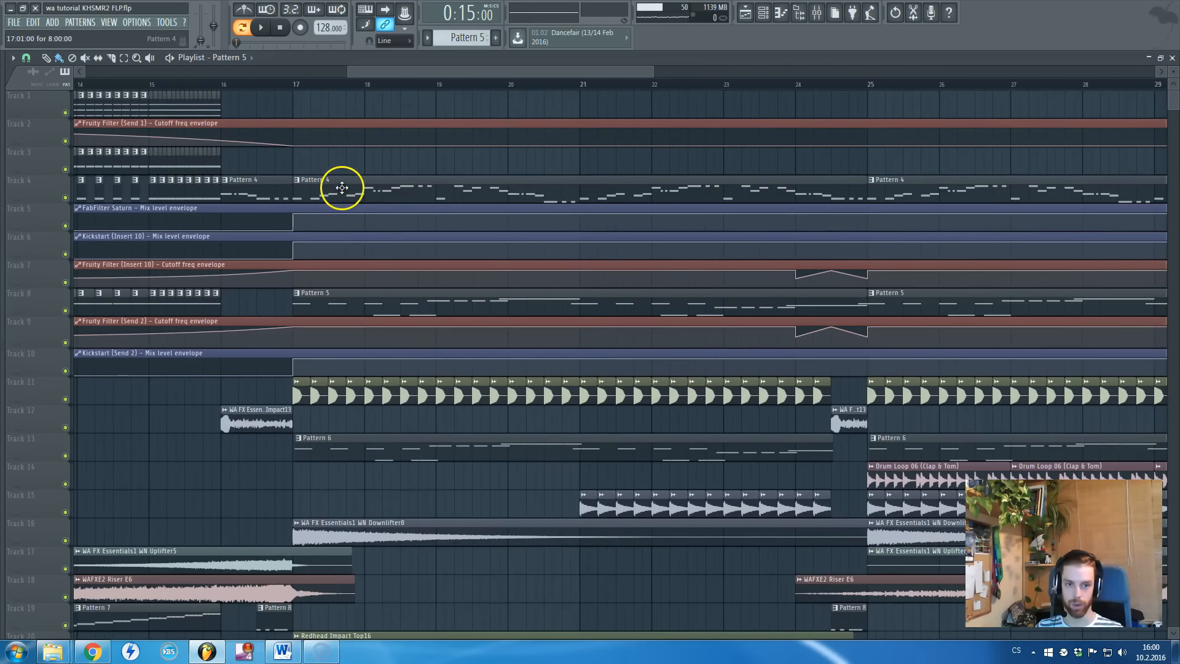
pyautogui.click(297, 84)
# Open Pattern 4 from the drop, play its Sylenth1 #4 and #3 channels in pattern mode and stop.
pyautogui.scroll(-2, 298, 86)
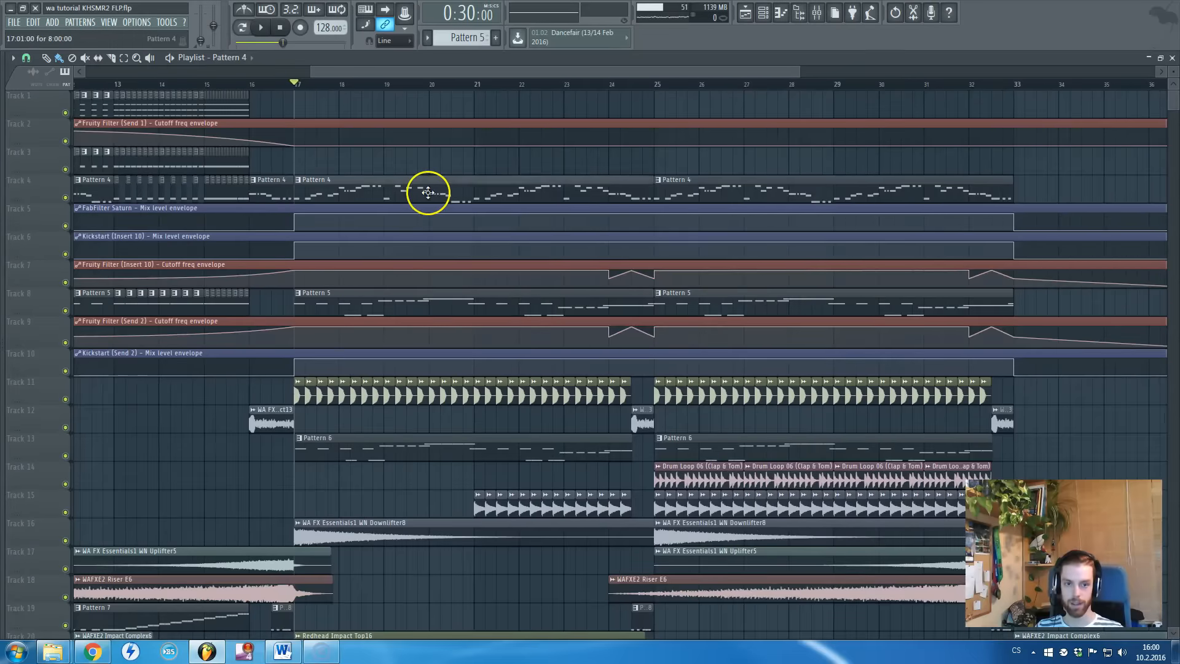
pyautogui.doubleClick(429, 193)
pyautogui.click(242, 28)
pyautogui.press('space')
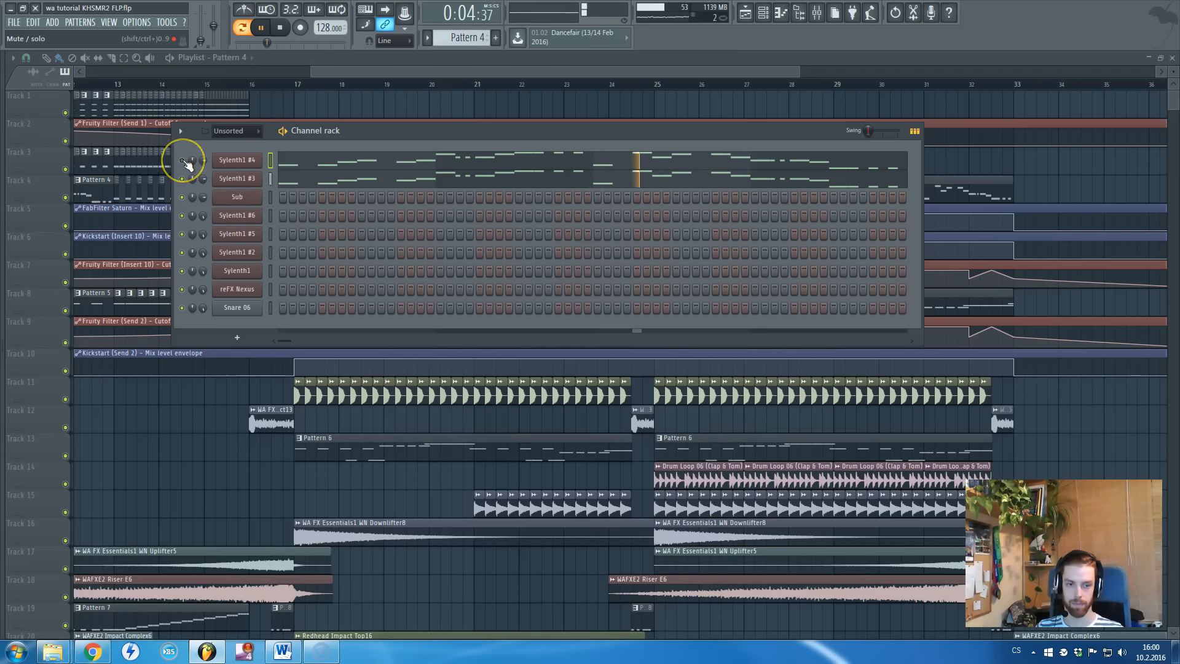
pyautogui.press('space')
pyautogui.click(357, 59)
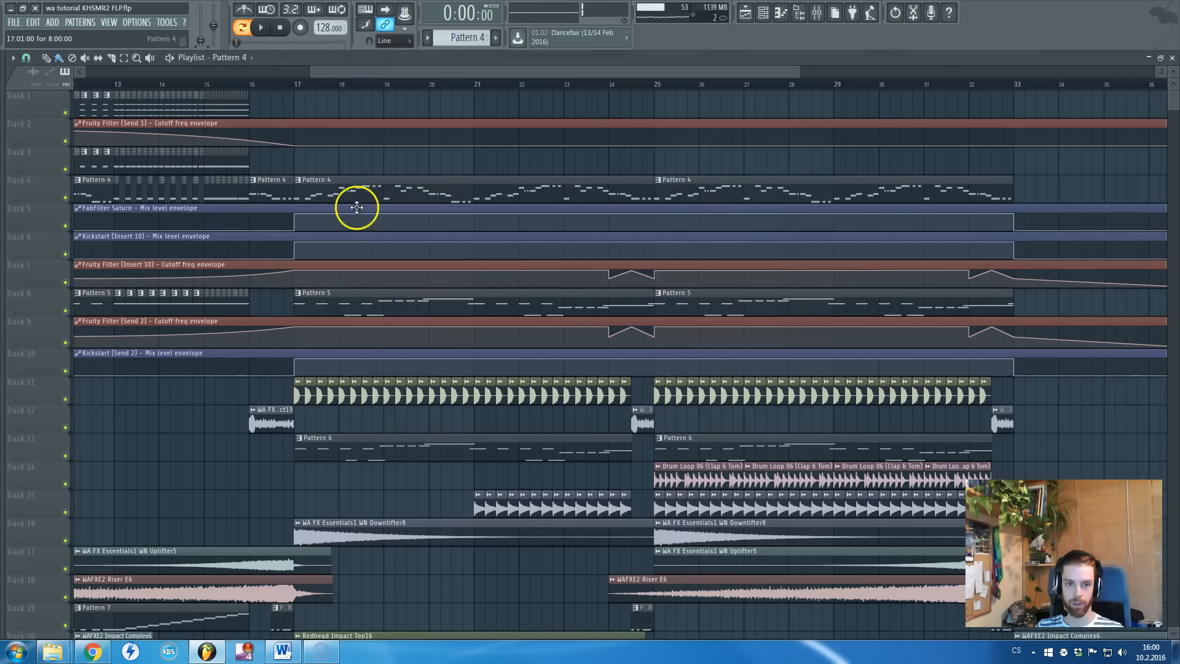
# Open Pattern 5 from the drop, play its Sylenth1 #6 and #5 channels, then stop and close the channel rack.
pyautogui.scroll(3, 357, 208)
pyautogui.scroll(-3, 366, 210)
pyautogui.scroll(-2, 350, 213)
pyautogui.scroll(4, 707, 240)
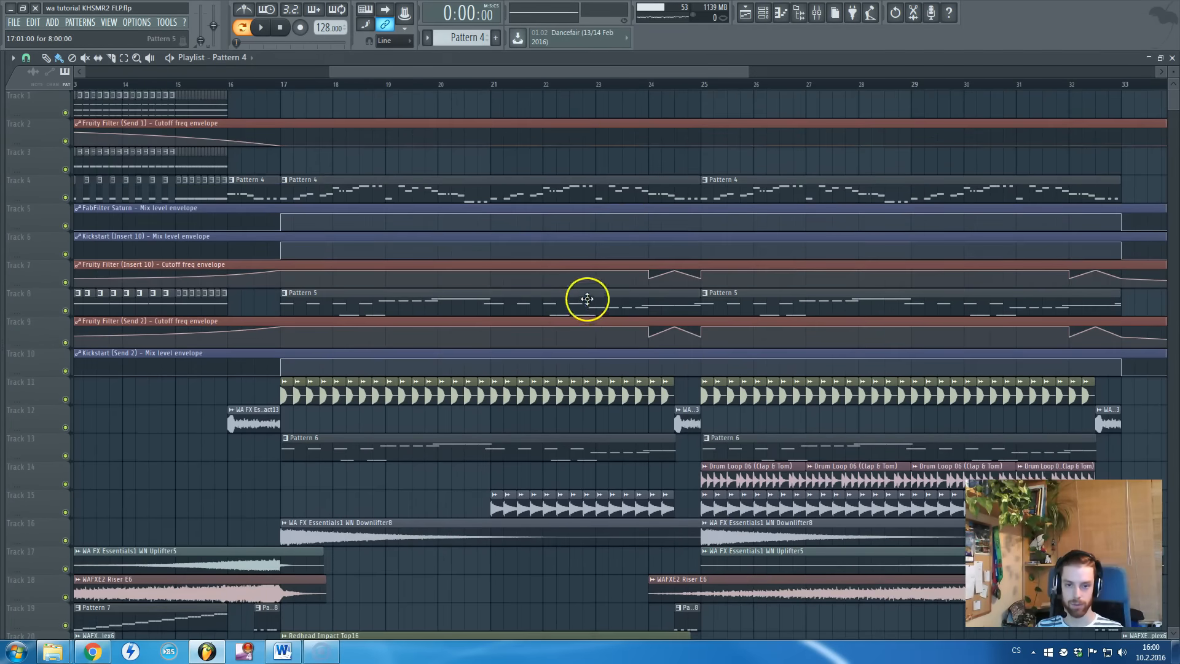
pyautogui.doubleClick(406, 306)
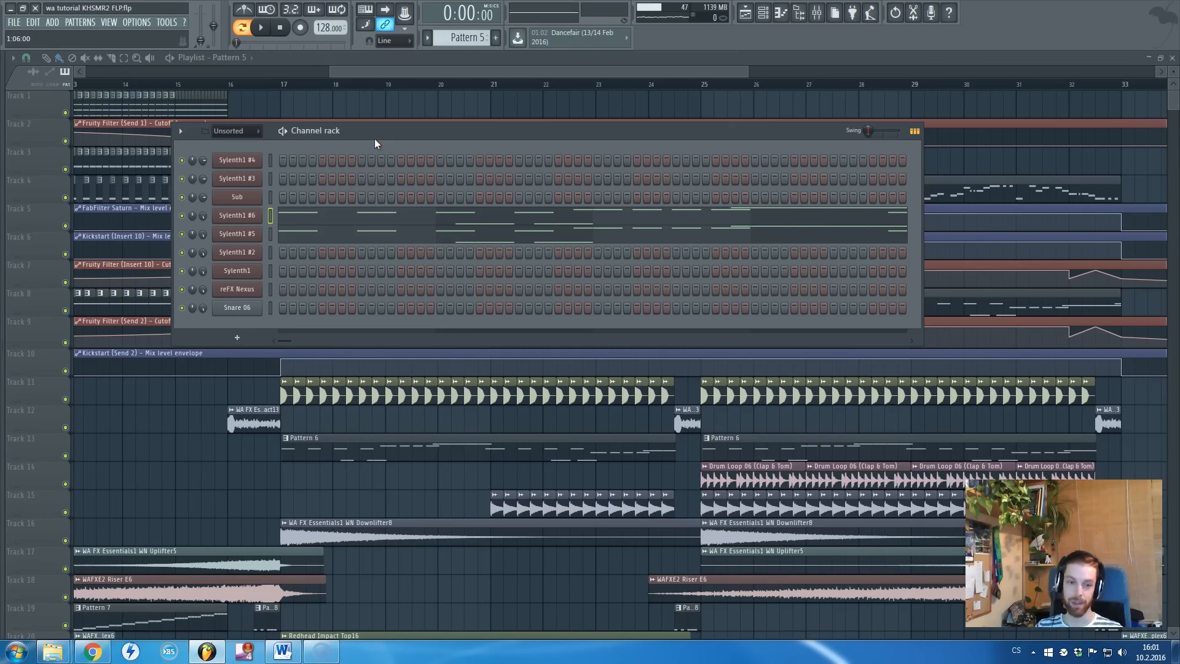
pyautogui.press('space')
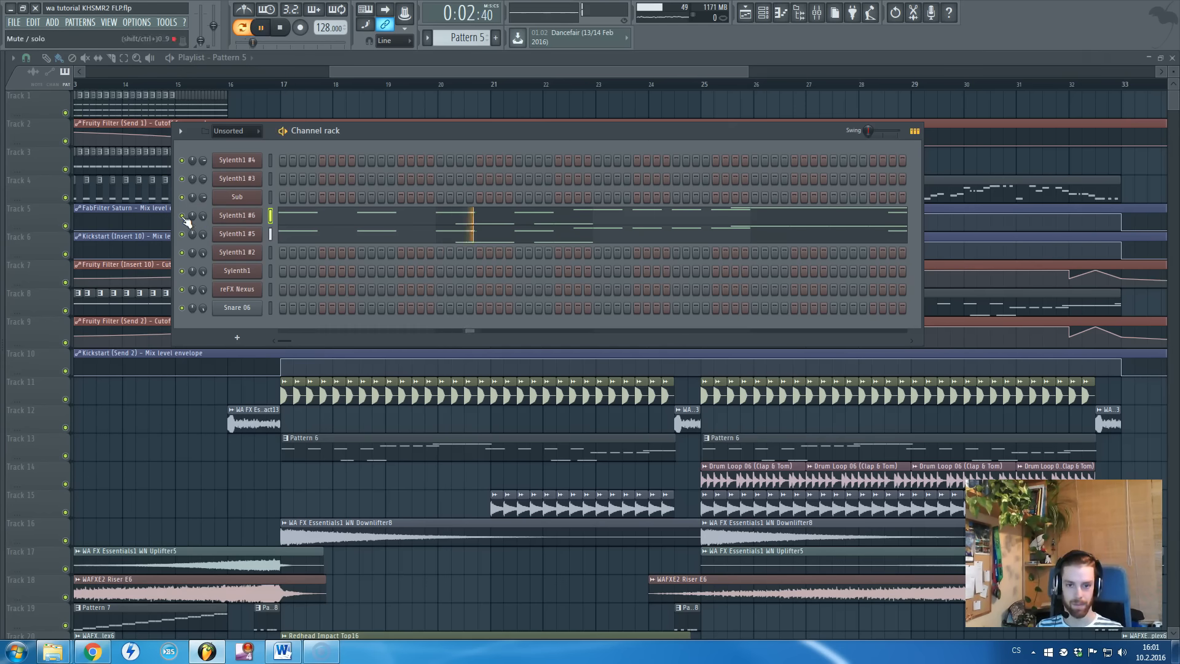
pyautogui.press('space')
pyautogui.press('F6')
# Open Pattern 6 from the drop and inspect the Sylenth1 instrument on its Sub channel.
pyautogui.scroll(-3, 322, 295)
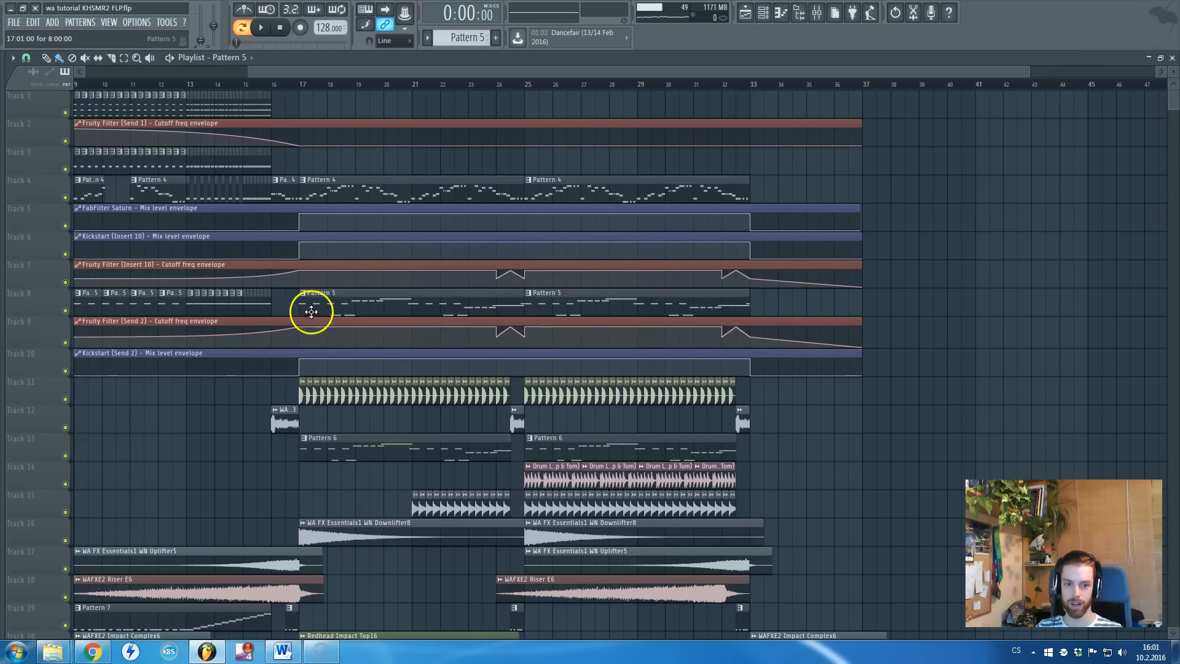
pyautogui.scroll(-3, 317, 326)
pyautogui.doubleClick(320, 361)
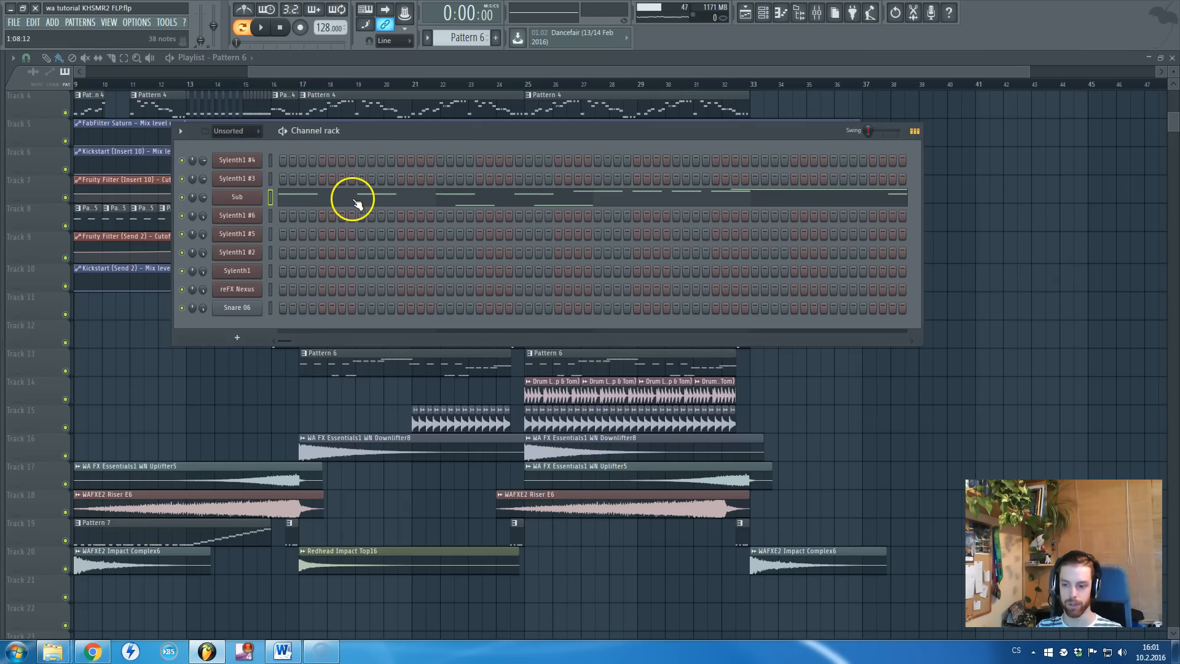
pyautogui.press('space')
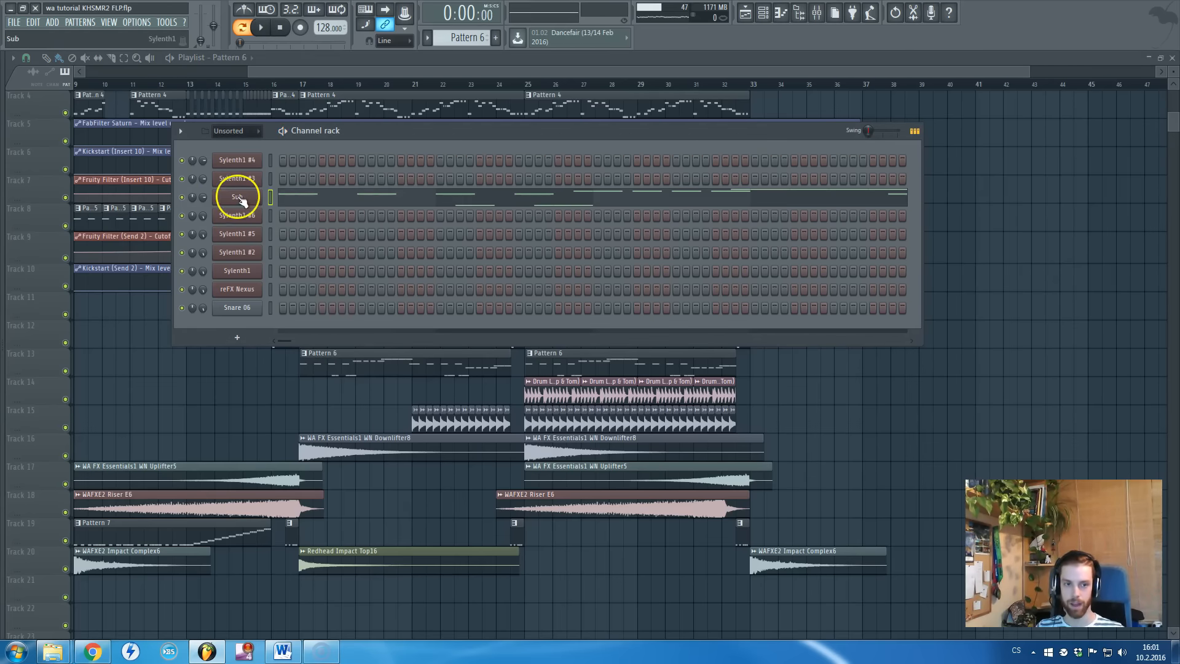
pyautogui.click(235, 195)
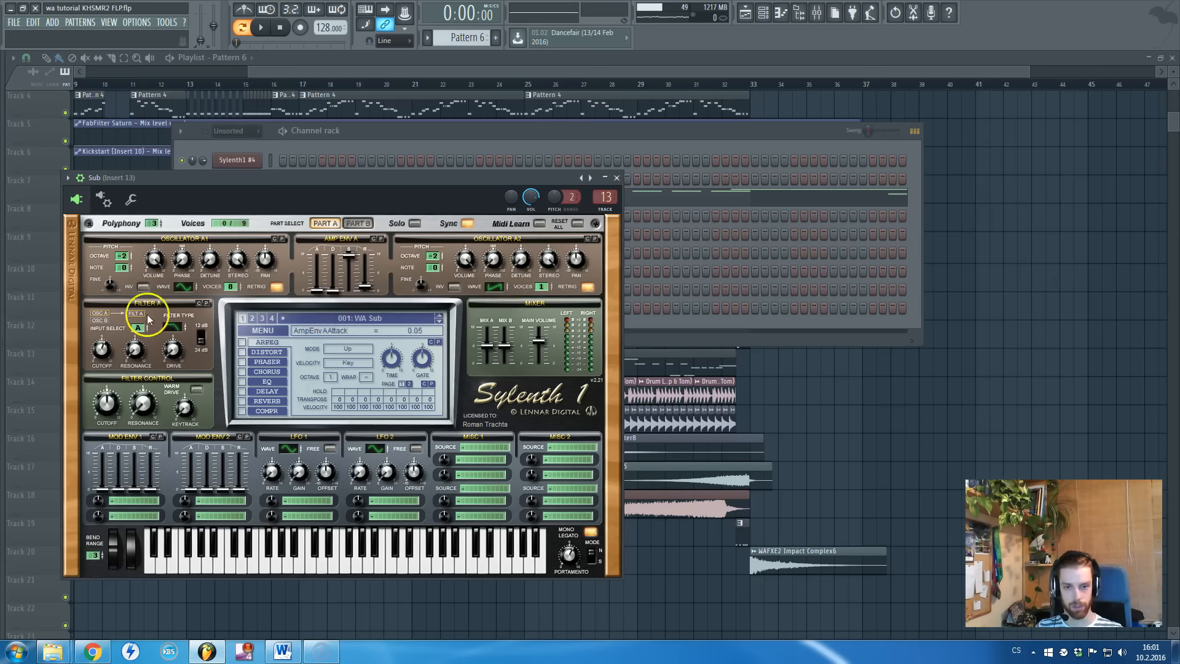
# Close the Sub channel's Sylenth1 window, return to the playlist and stop Pattern 6 playback.
pyautogui.click(616, 177)
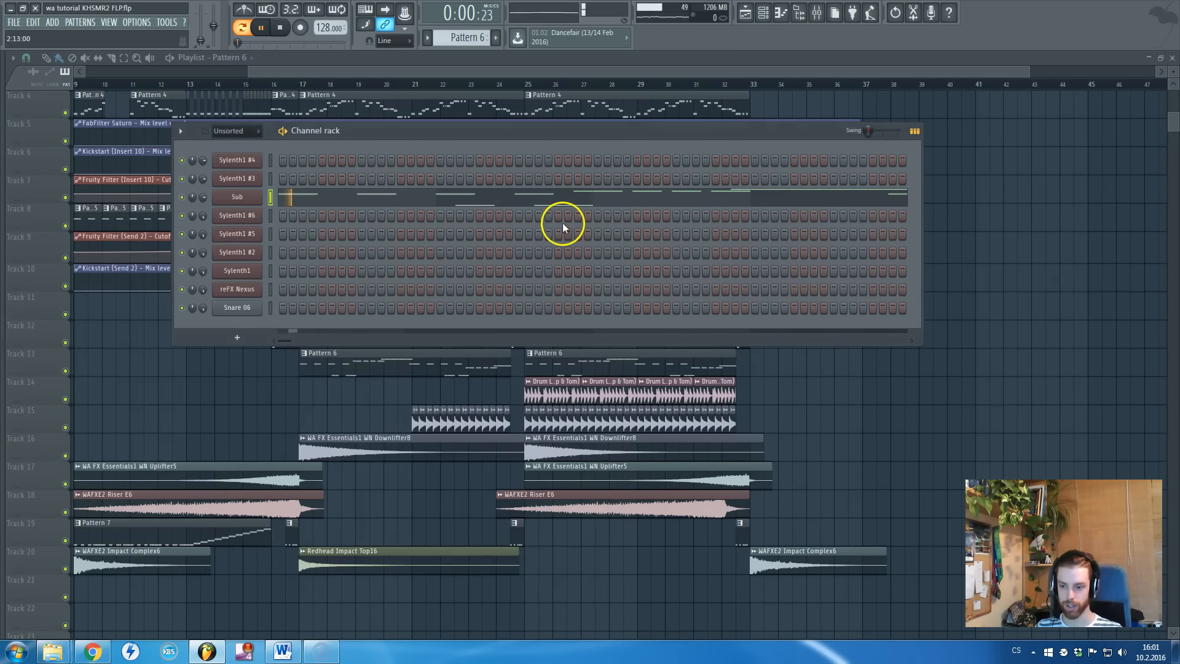
pyautogui.click(568, 57)
pyautogui.press('space')
# Open Pattern 4 from the drop and route its Sylenth1 #3 channel to mixer track 10.
pyautogui.scroll(3, 299, 190)
pyautogui.scroll(3, 344, 232)
pyautogui.scroll(-3, 375, 246)
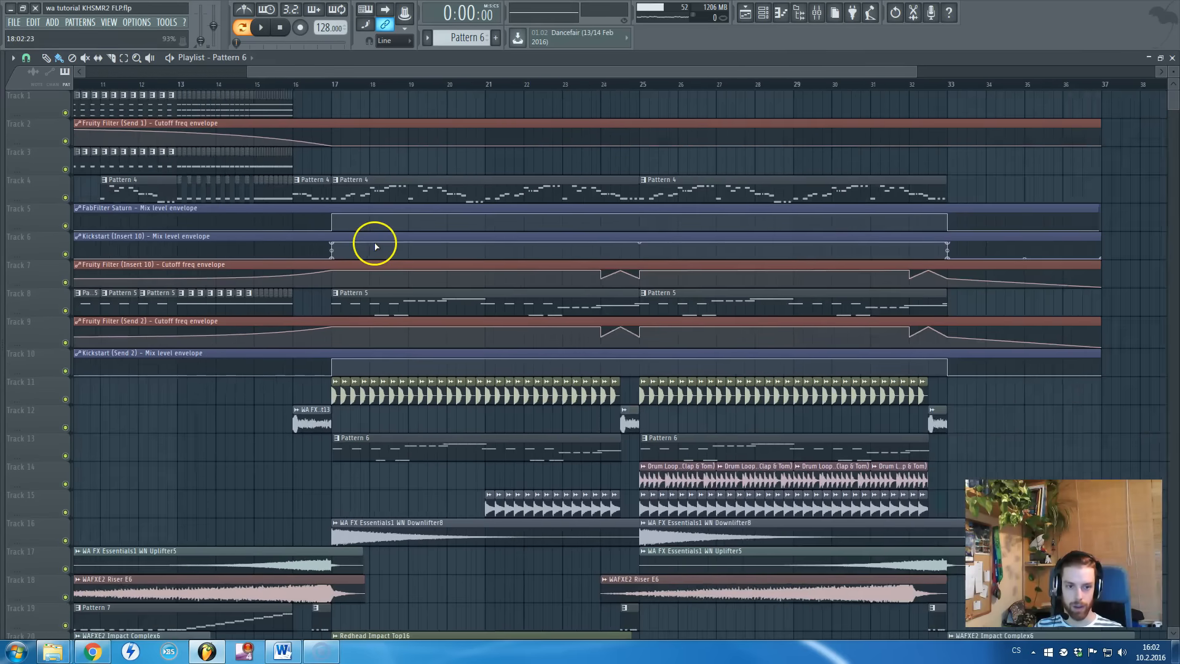
pyautogui.doubleClick(392, 197)
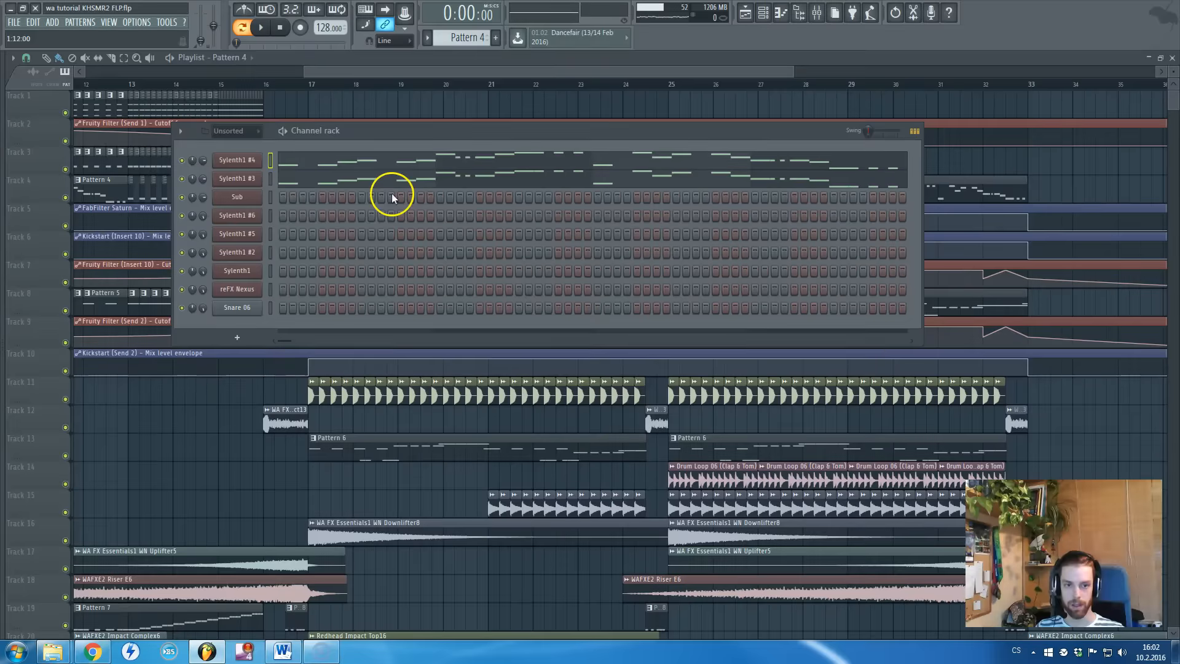
pyautogui.click(258, 179)
pyautogui.moveTo(579, 191); pyautogui.dragTo(579, 192)
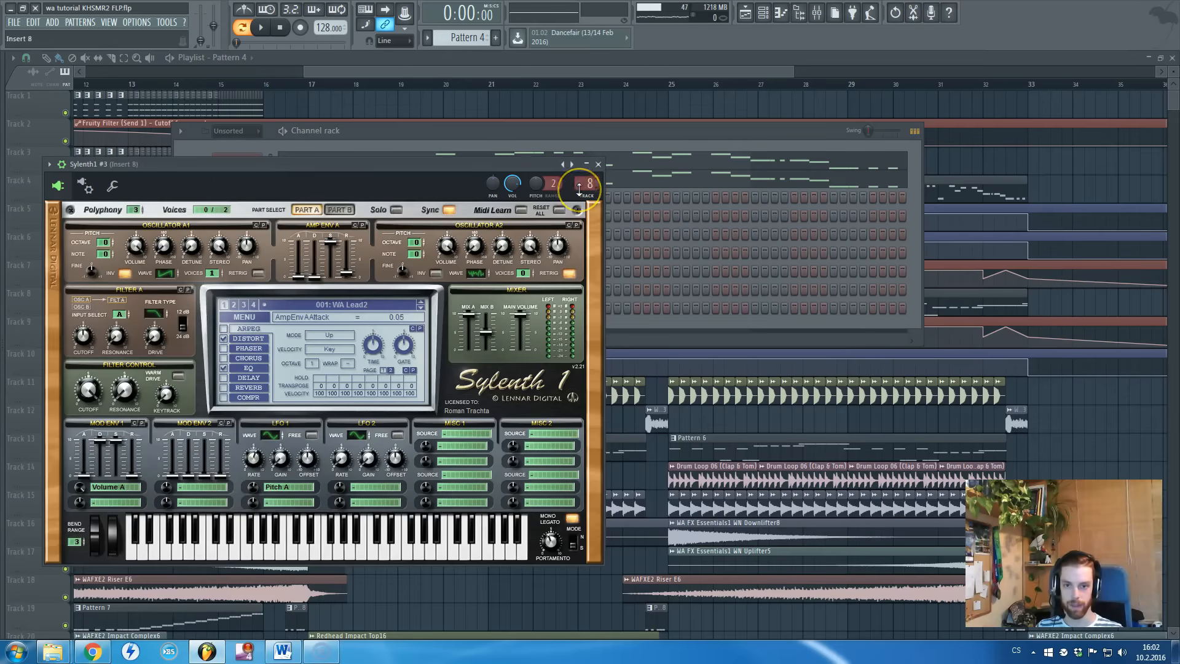
pyautogui.click(587, 179)
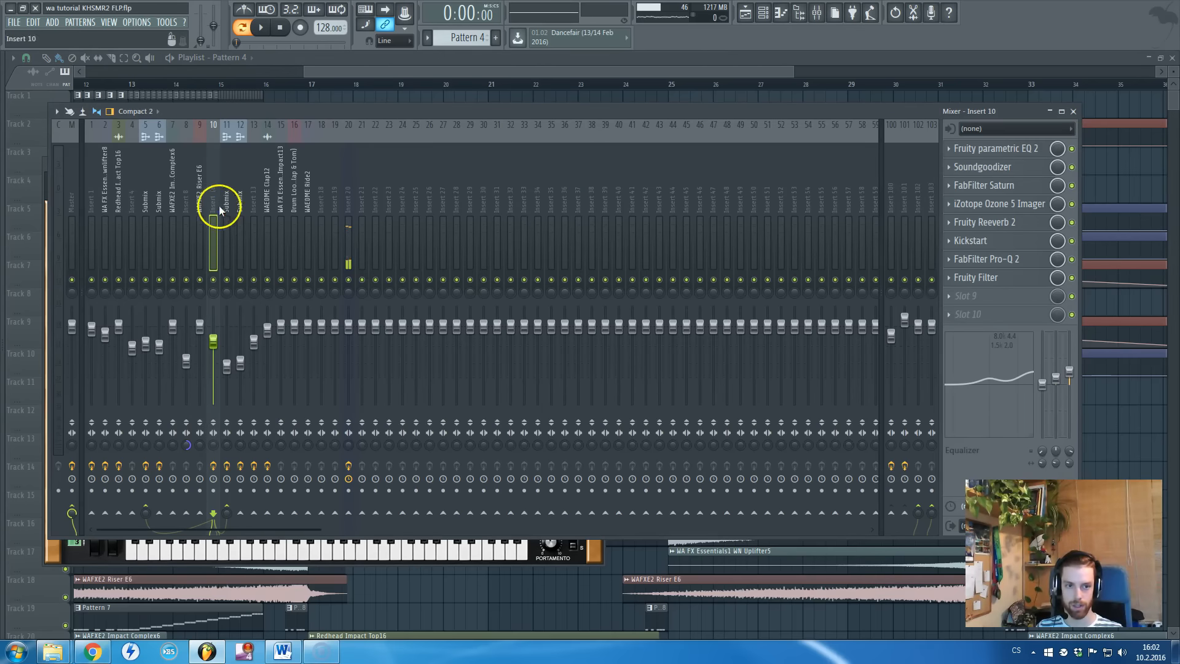
pyautogui.press('F9')
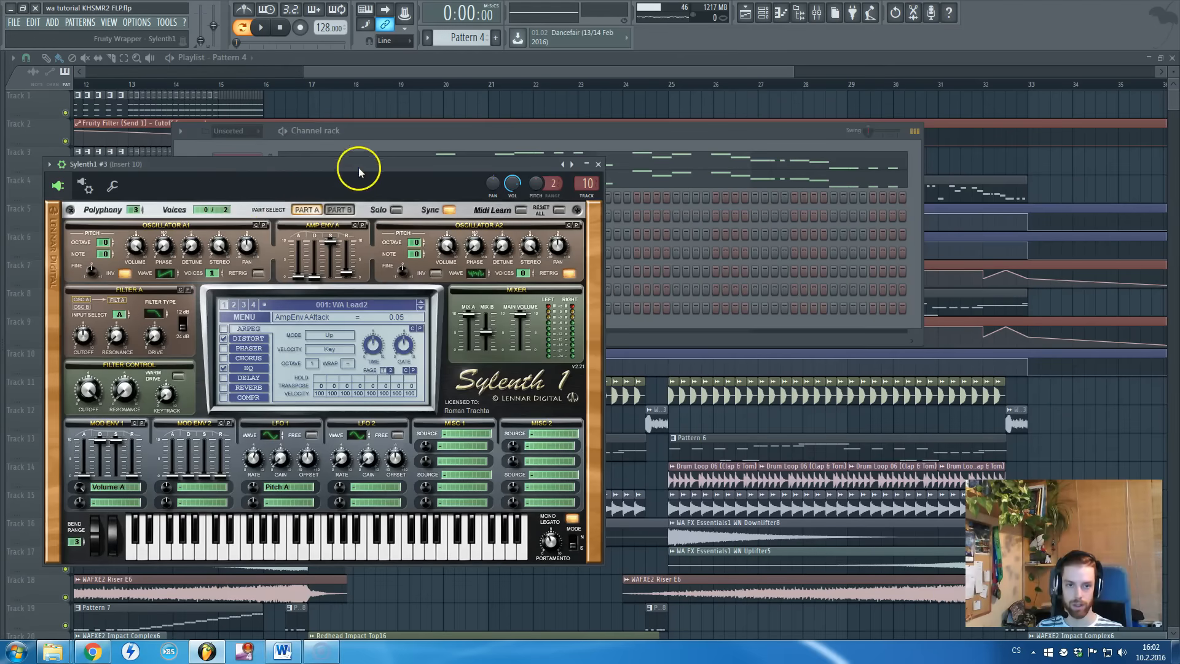
pyautogui.press('Escape')
# Open Sylenth1 #4 and its mixer track Insert 10, and inspect the middle and high bands of FabFilter Saturn.
pyautogui.click(237, 160)
pyautogui.press('F9')
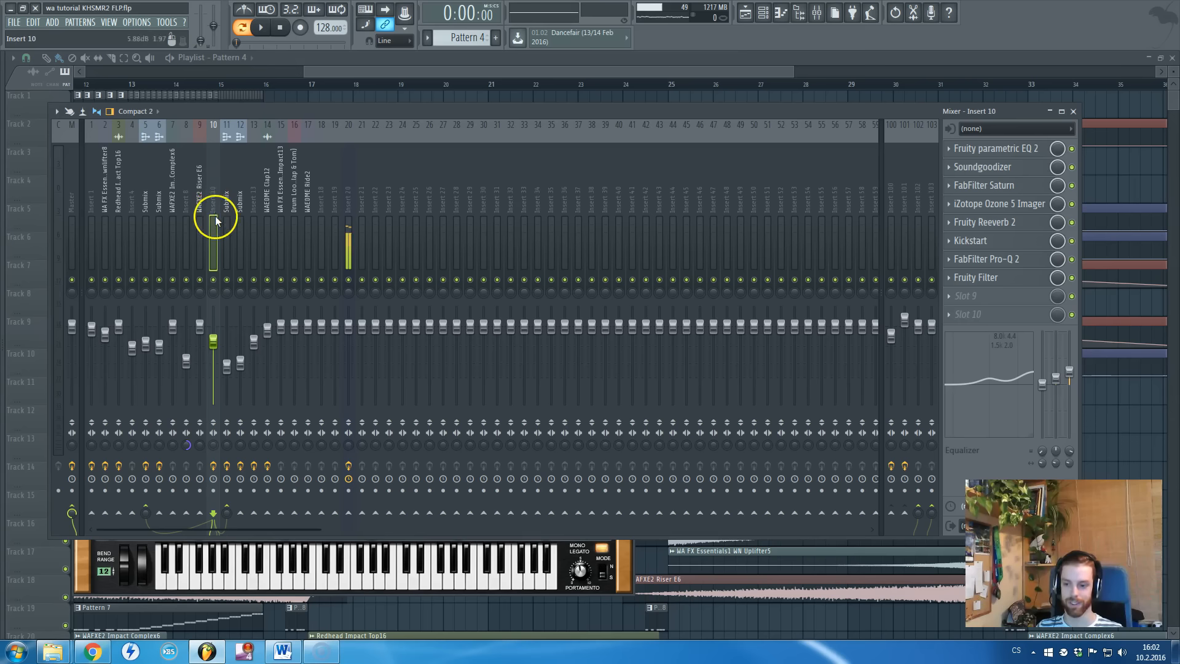
pyautogui.moveTo(286, 111); pyautogui.dragTo(323, 132)
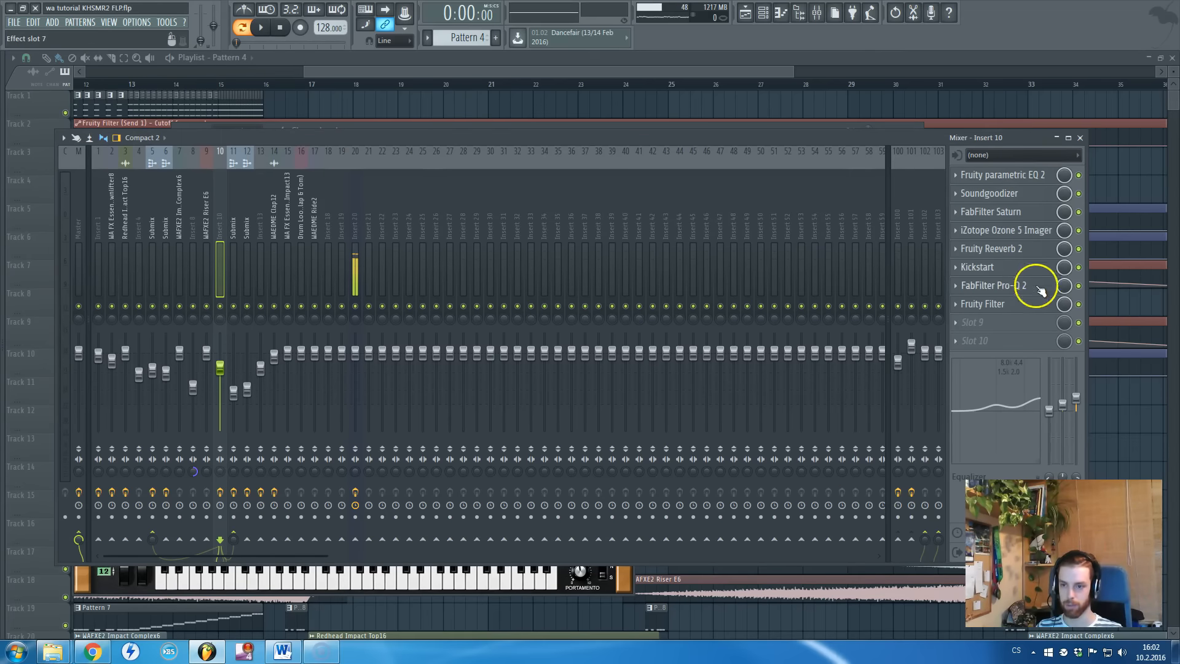
pyautogui.click(1008, 211)
pyautogui.click(257, 217)
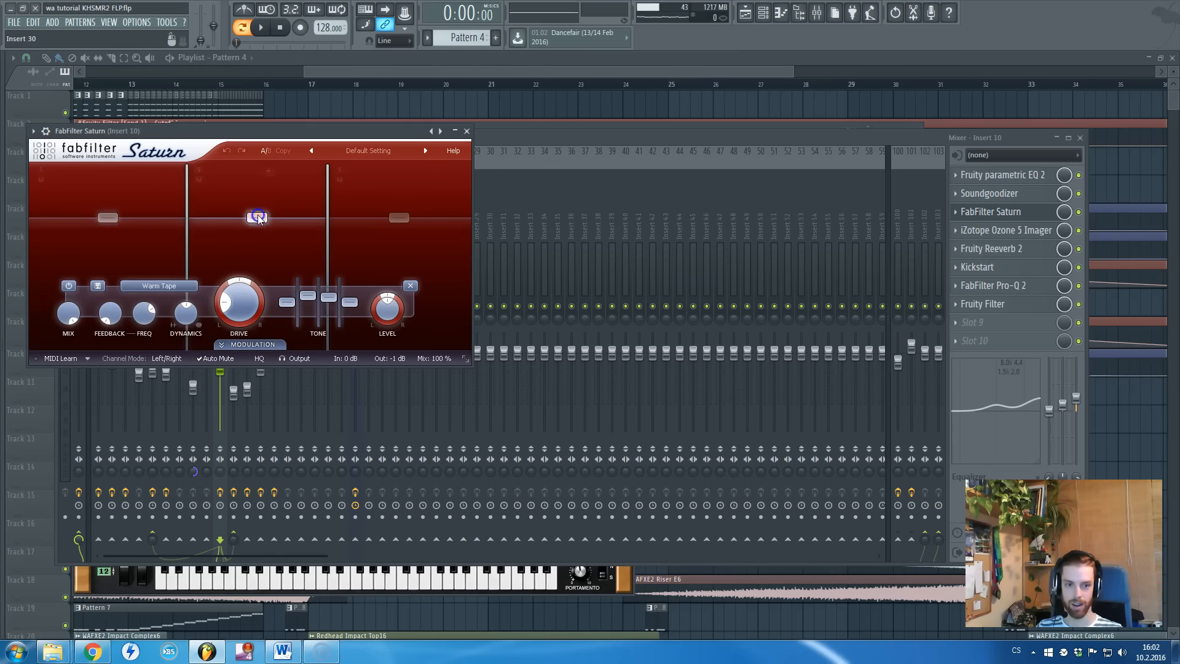
pyautogui.click(398, 217)
pyautogui.click(466, 131)
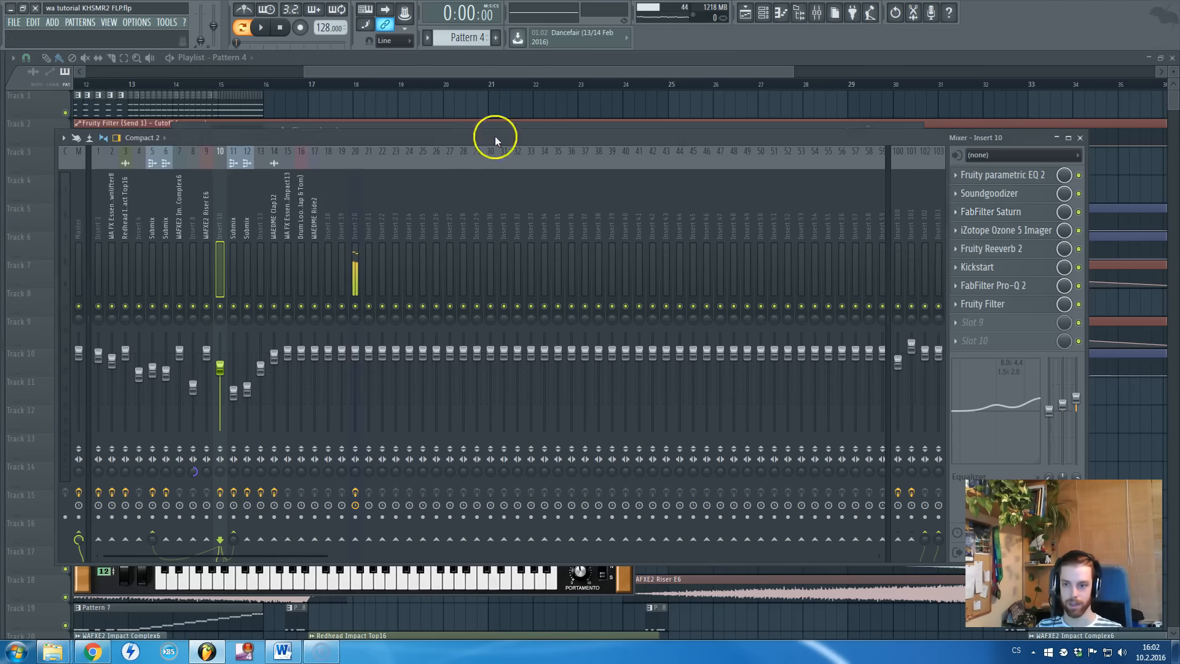
# Inspect FabFilter Pro-Q 2 and the track equalizer on Insert 10, then close the mixer and Sylenth1 #4.
pyautogui.click(993, 289)
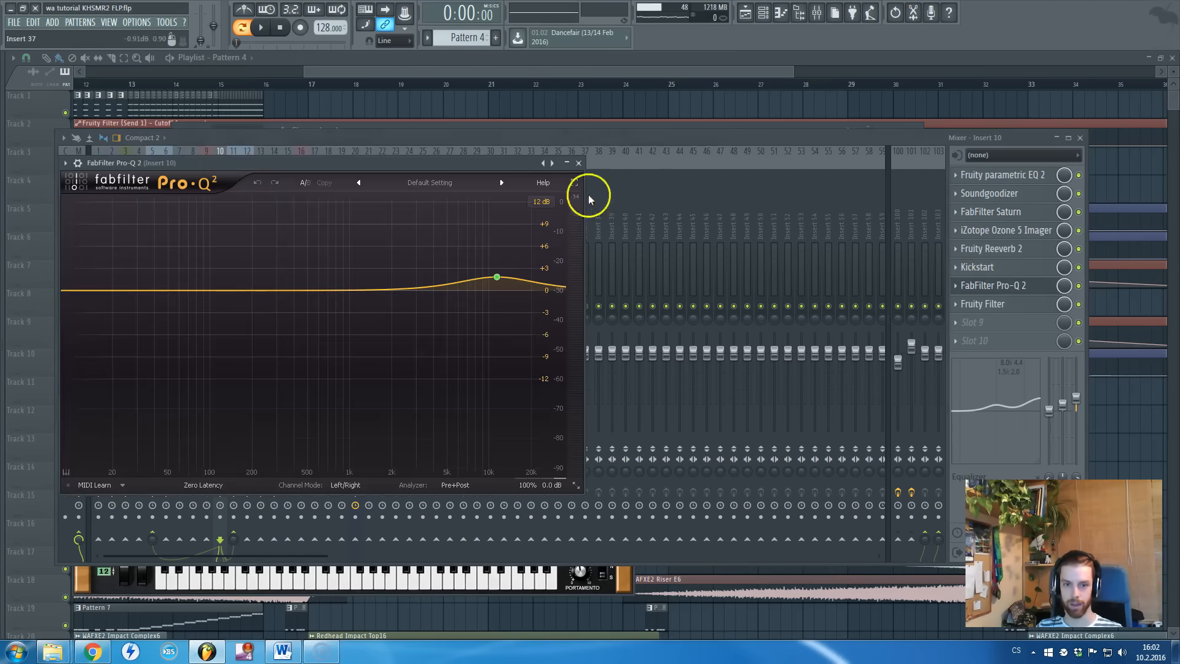
pyautogui.click(579, 163)
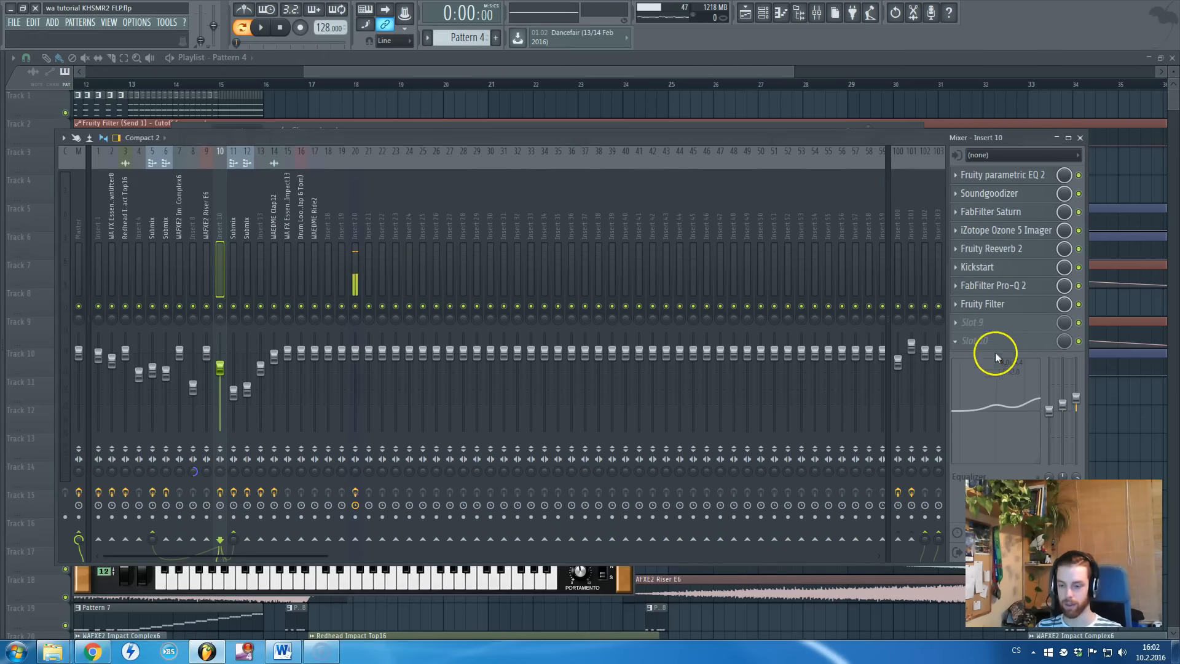
pyautogui.moveTo(1005, 405); pyautogui.dragTo(1045, 381)
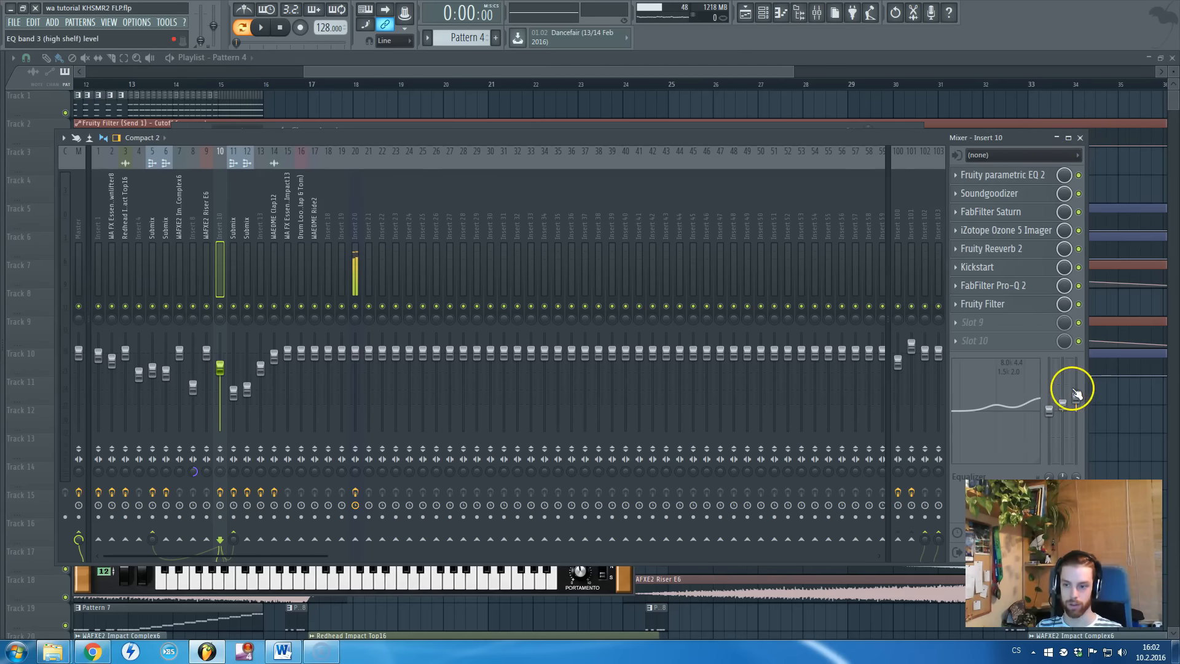
pyautogui.click(1075, 139)
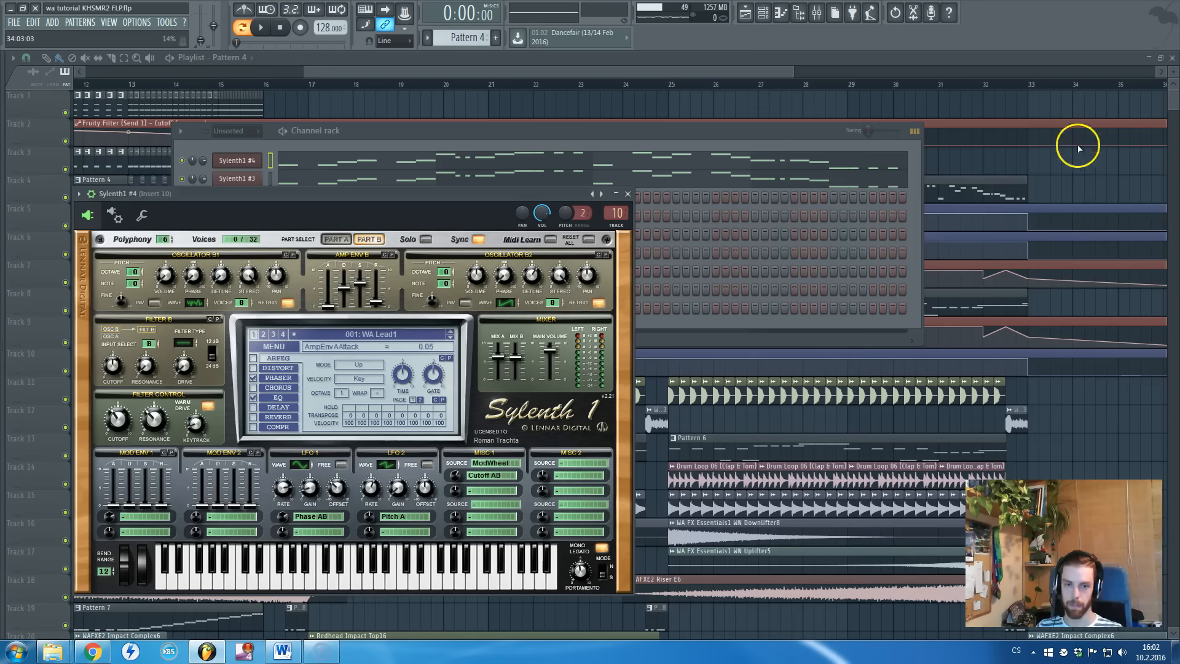
pyautogui.click(633, 195)
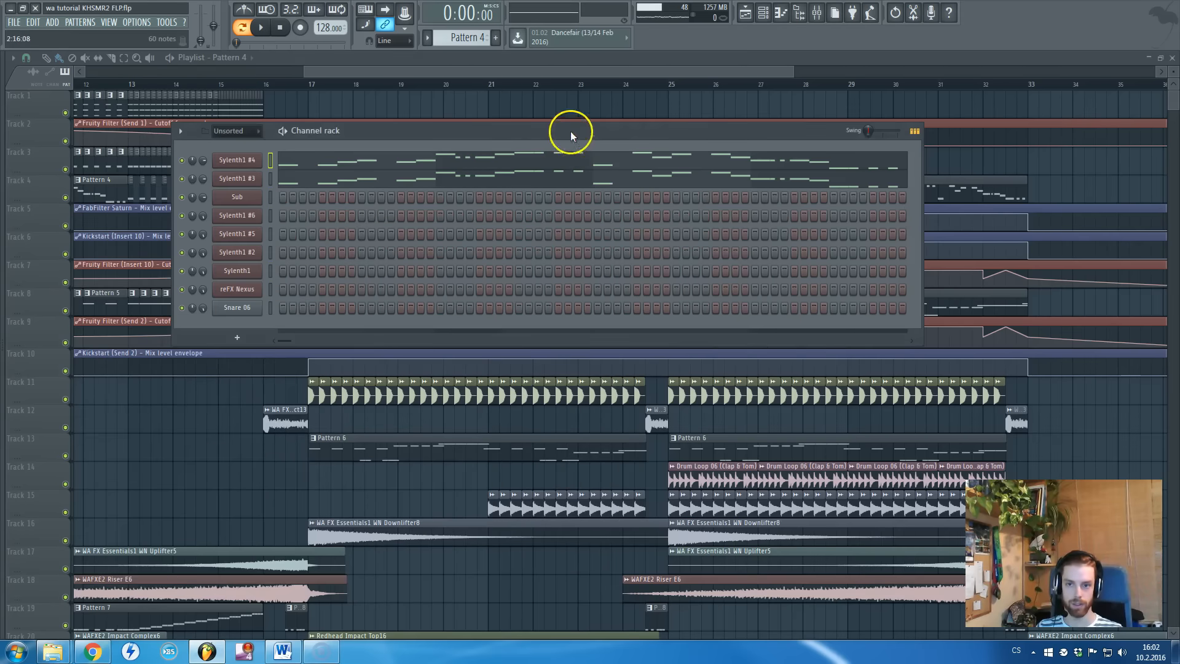
# Open Pattern 5 from the drop and display its Sylenth1 #6 notes in the piano roll.
pyautogui.click(559, 73)
pyautogui.scroll(-3, 505, 192)
pyautogui.scroll(3, 509, 210)
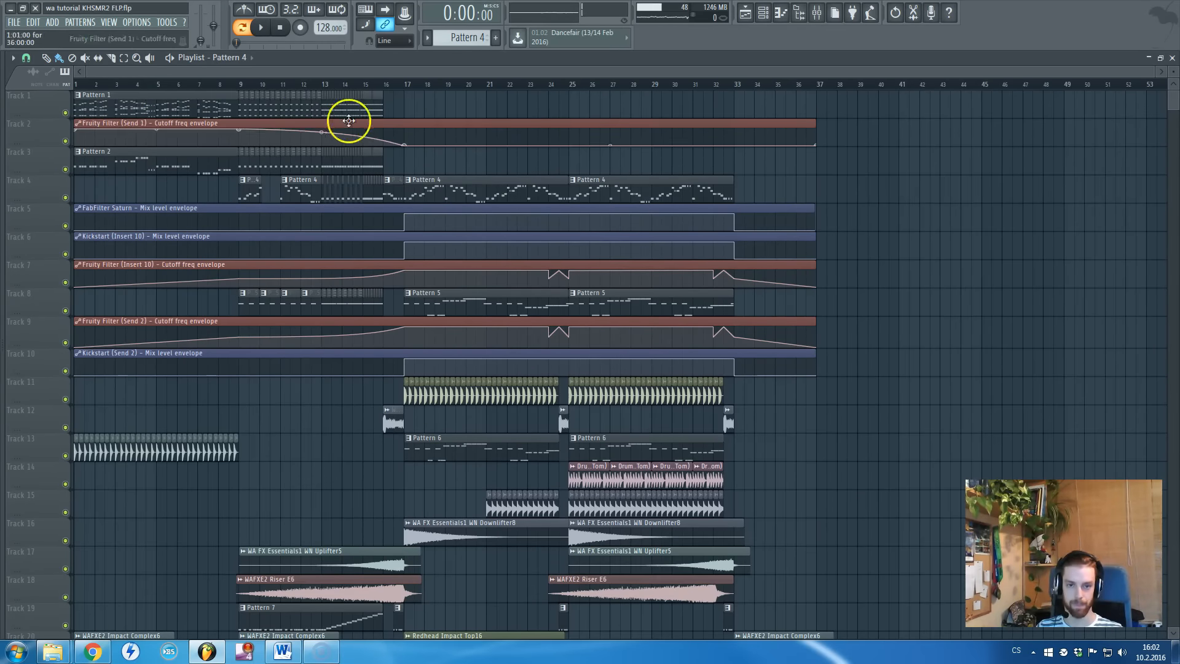
pyautogui.scroll(3, 424, 184)
pyautogui.scroll(3, 446, 231)
pyautogui.click(427, 310)
pyautogui.doubleClick(439, 307)
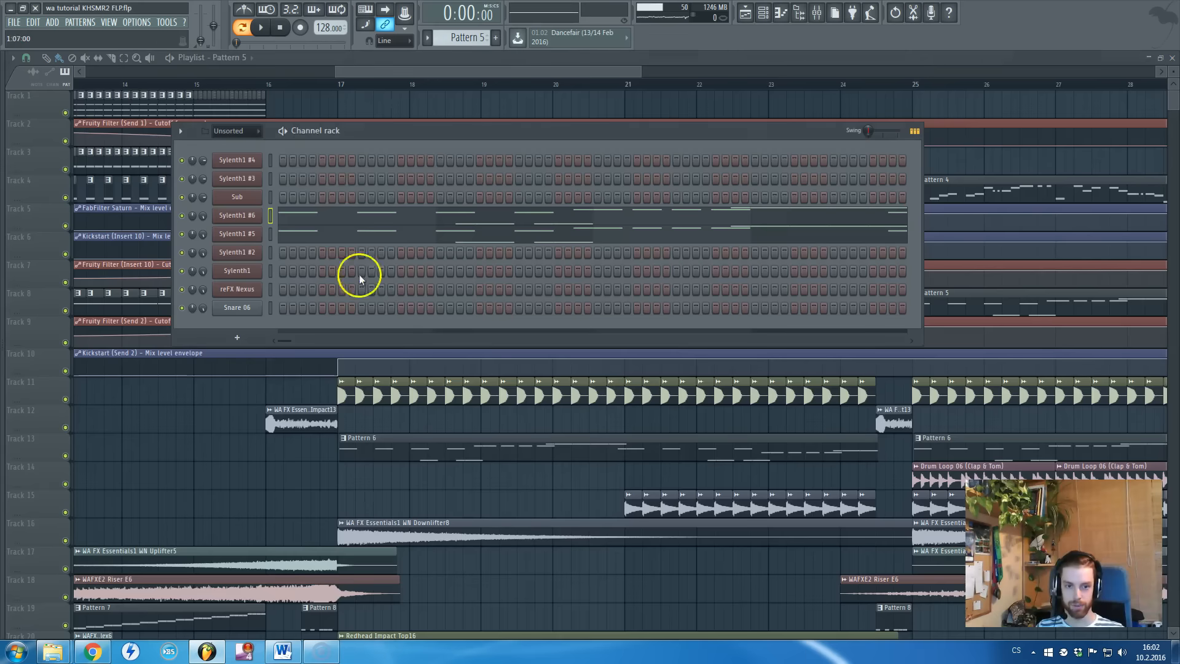
pyautogui.click(361, 221)
# Examine the rhythm and pitches of the Sylenth1 #6 bass notes across all eight bars, then close the piano roll.
pyautogui.scroll(-2, 331, 234)
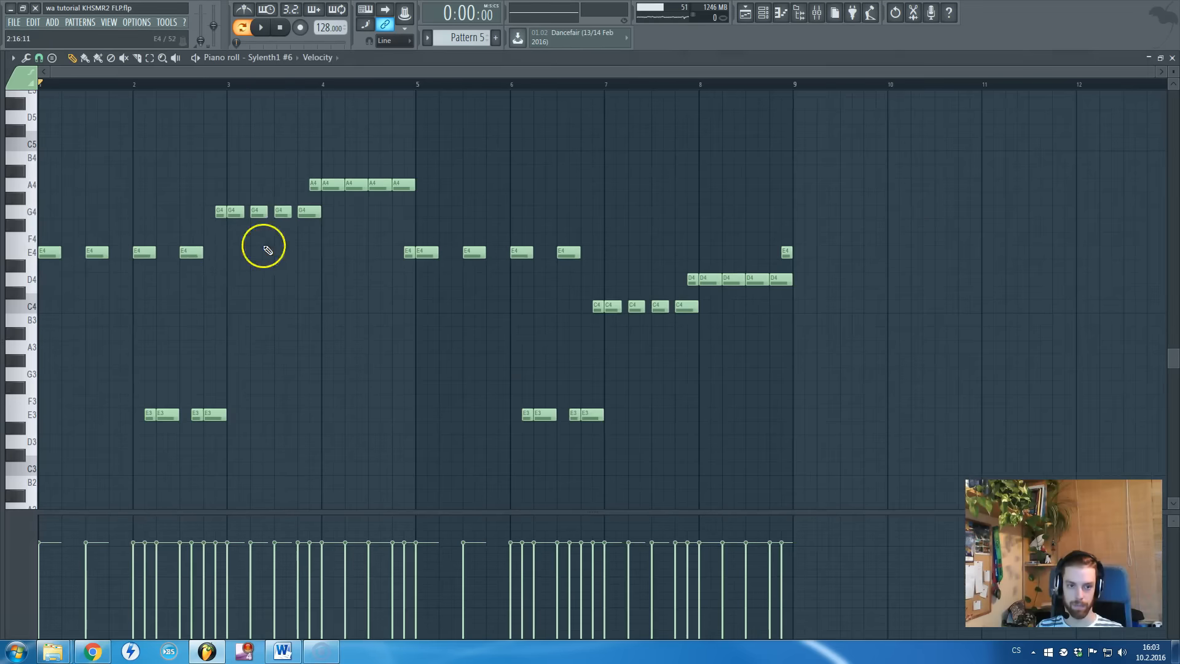
pyautogui.scroll(2, 79, 269)
pyautogui.scroll(2, 123, 261)
pyautogui.scroll(-3, 95, 304)
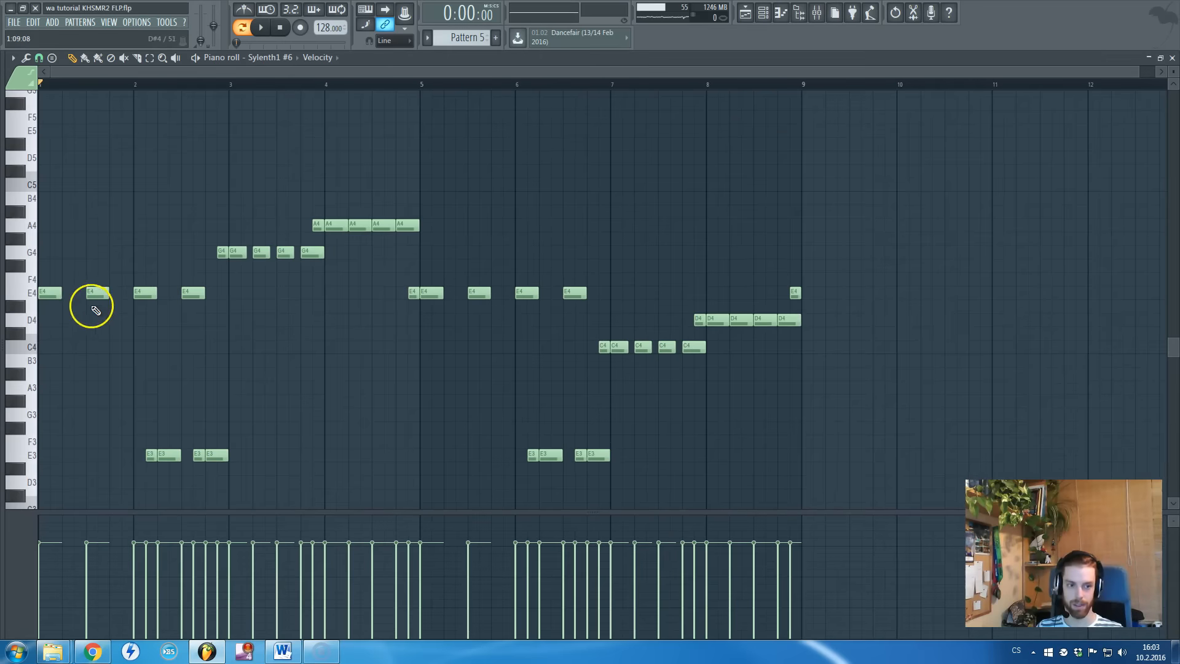
pyautogui.scroll(1, 39, 317)
pyautogui.scroll(2, 43, 320)
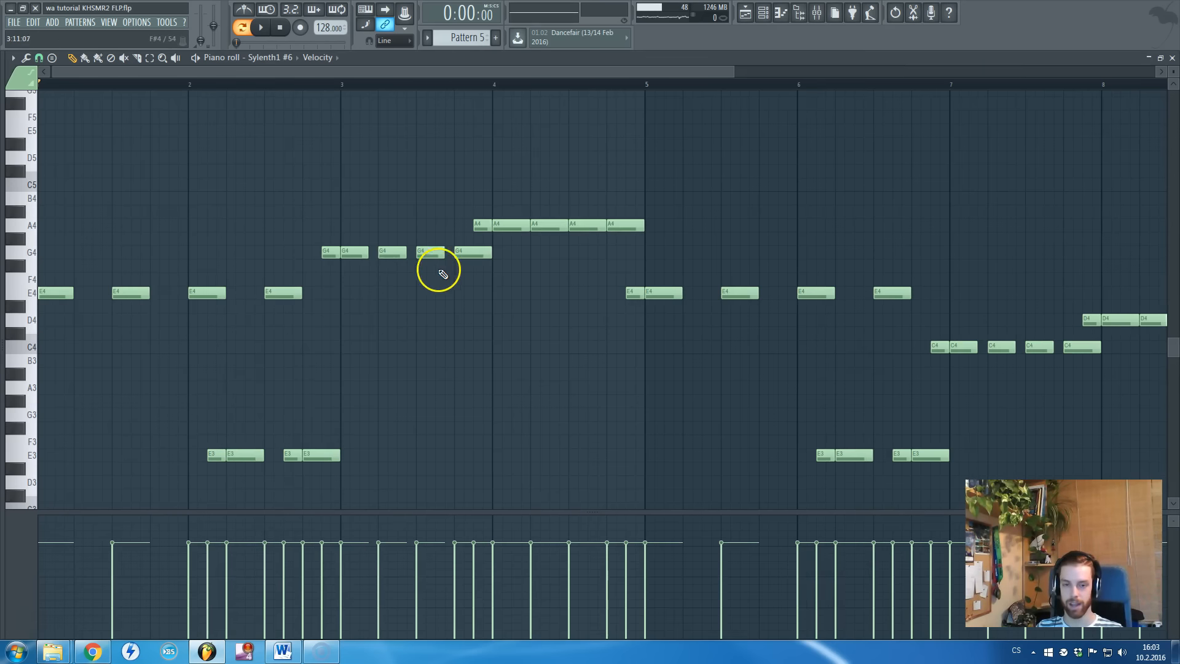
pyautogui.scroll(-2, 430, 277)
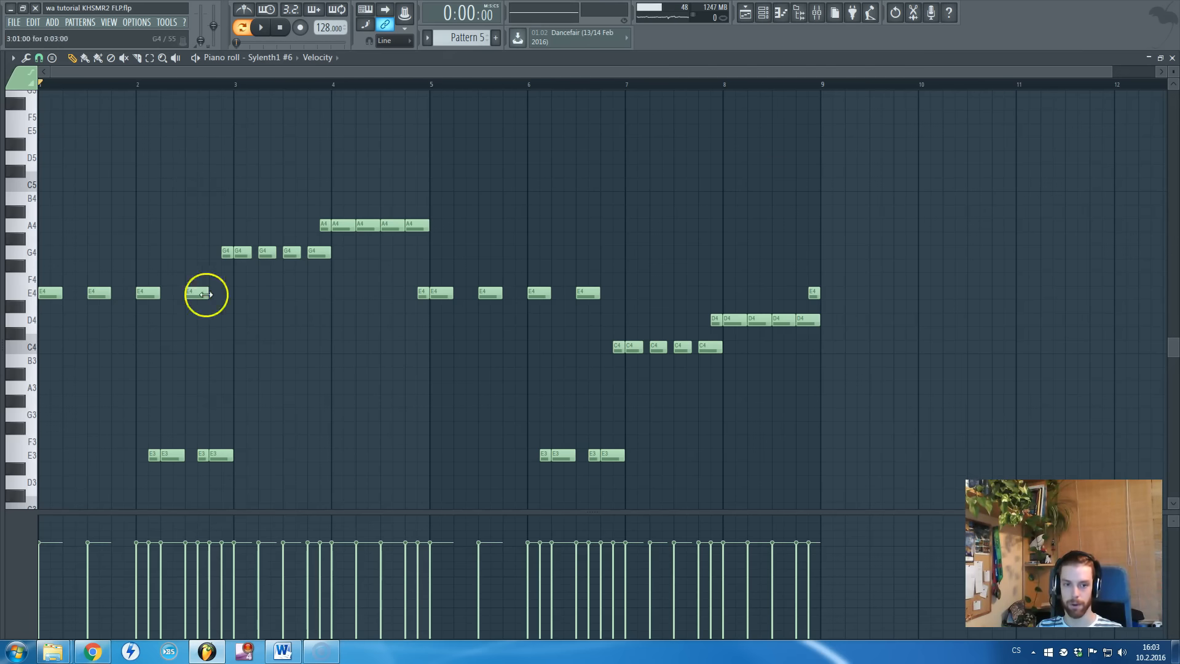
pyautogui.press('Escape')
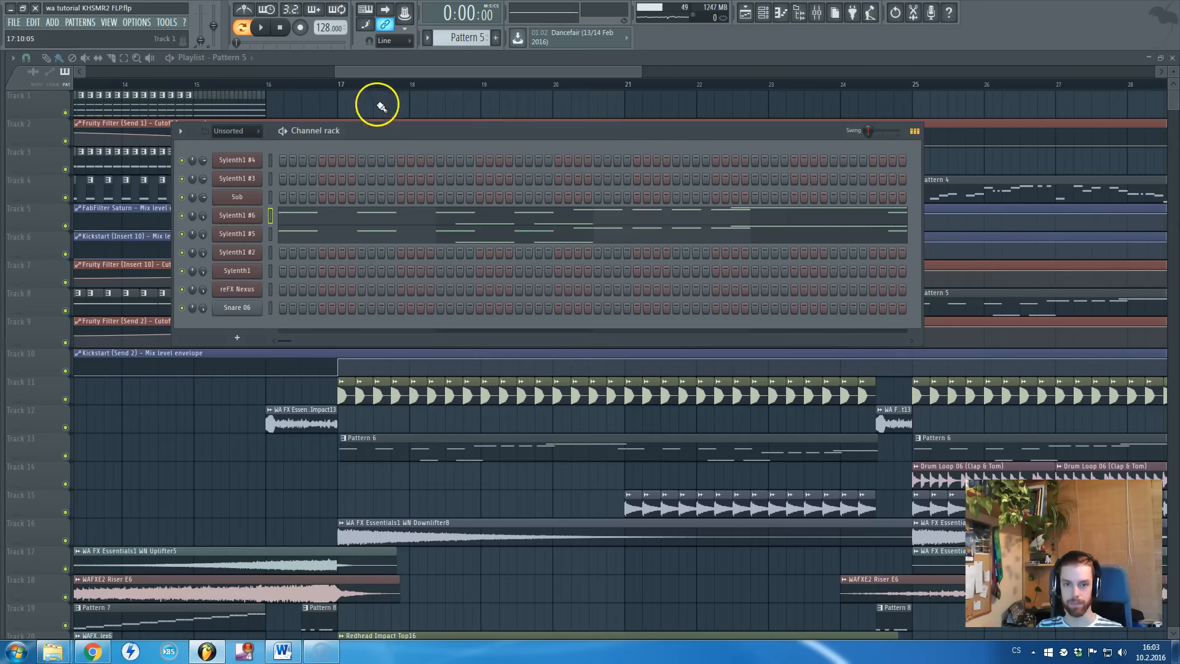
# Close the channel rack, switch playback to song mode and place the song position at bar 17.
pyautogui.press('Escape')
pyautogui.scroll(-2, 421, 81)
pyautogui.click(360, 83)
pyautogui.press('l')
pyautogui.scroll(2, 363, 84)
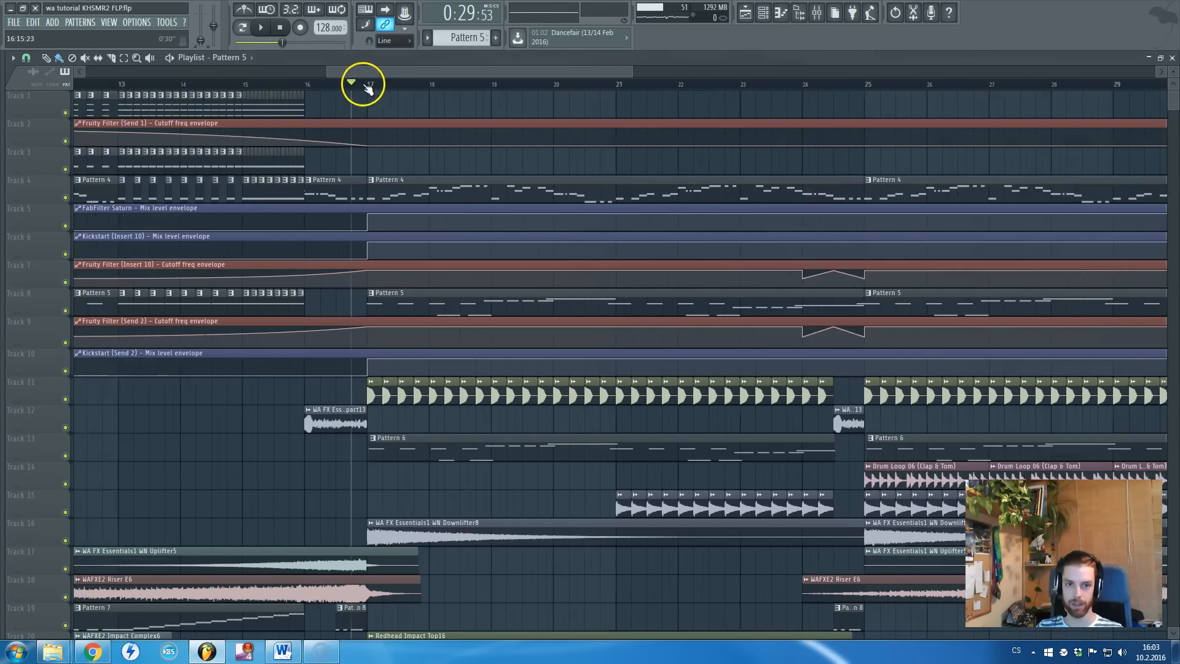
pyautogui.scroll(-2, 367, 83)
pyautogui.scroll(2, 370, 84)
# Open Sylenth1 #6 from the channel rack, follow its routing to mixer track 12 and select the Insert 101 send.
pyautogui.press('F5')
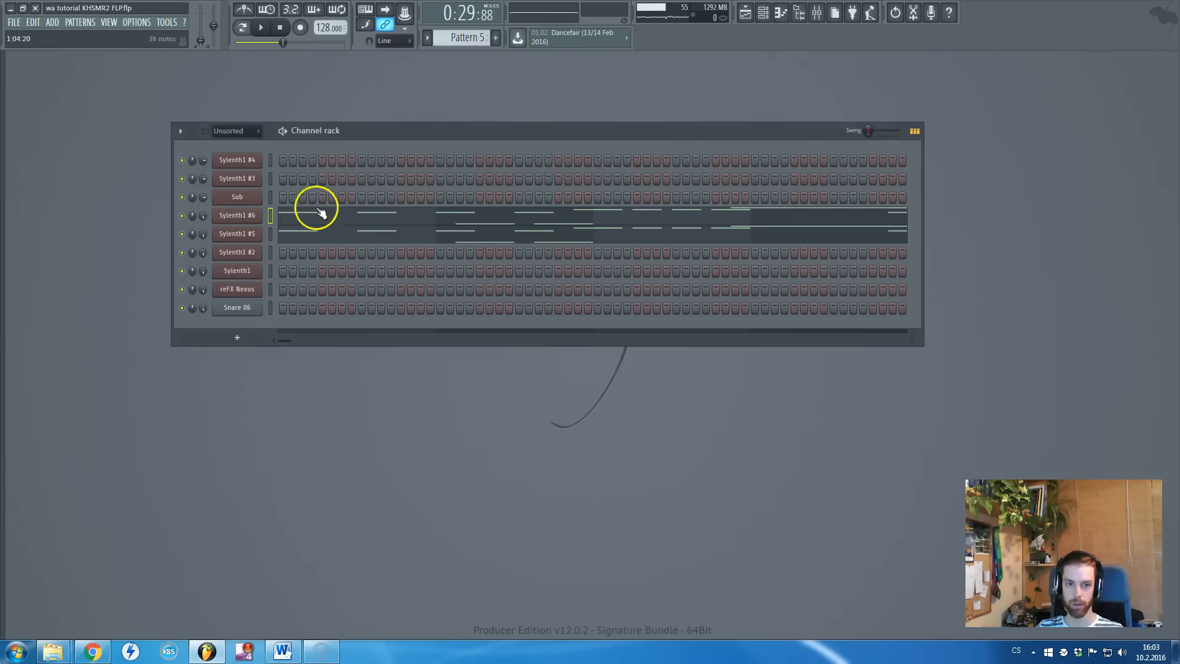
pyautogui.click(246, 219)
pyautogui.doubleClick(565, 95)
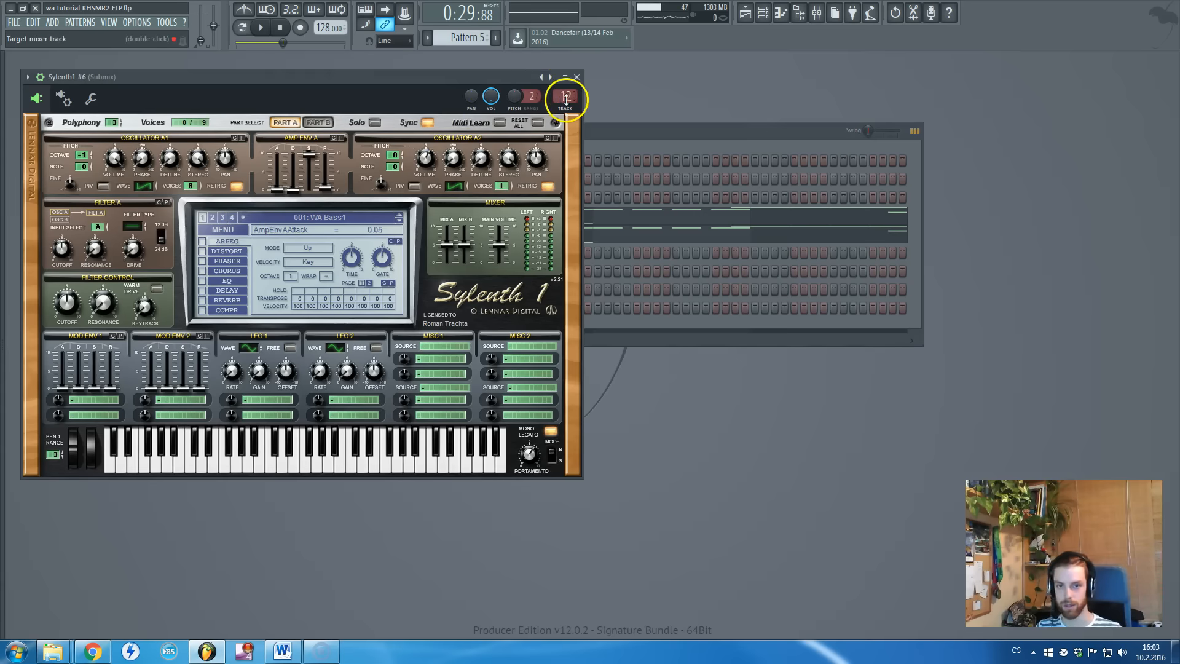
pyautogui.click(576, 77)
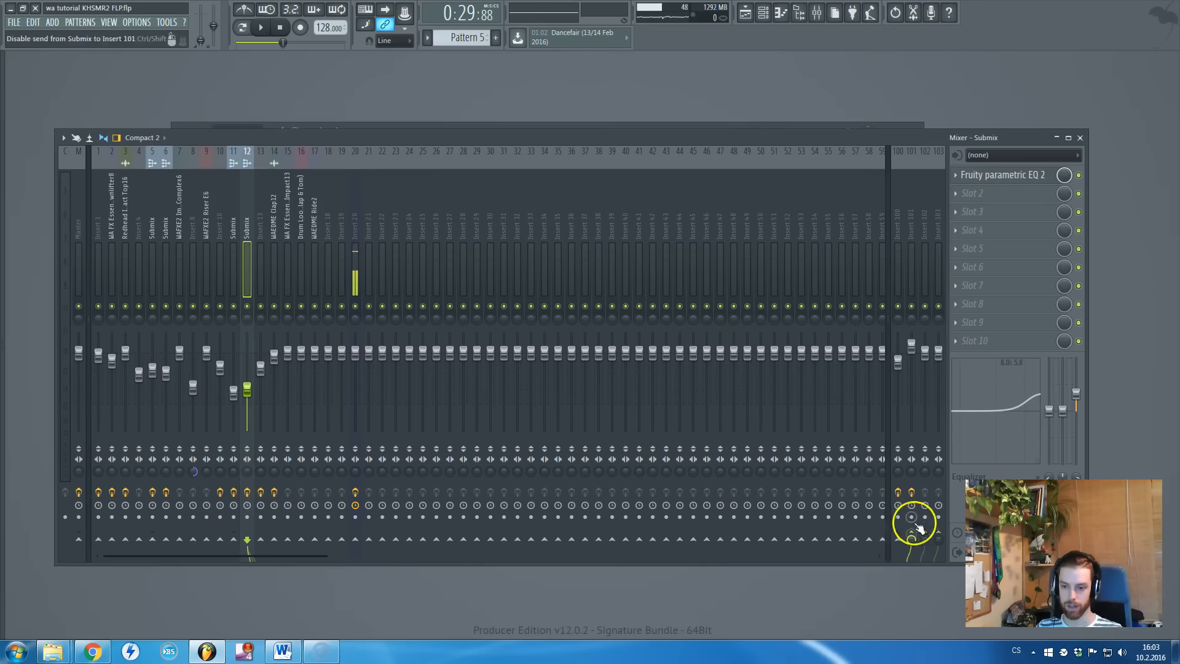
pyautogui.click(911, 233)
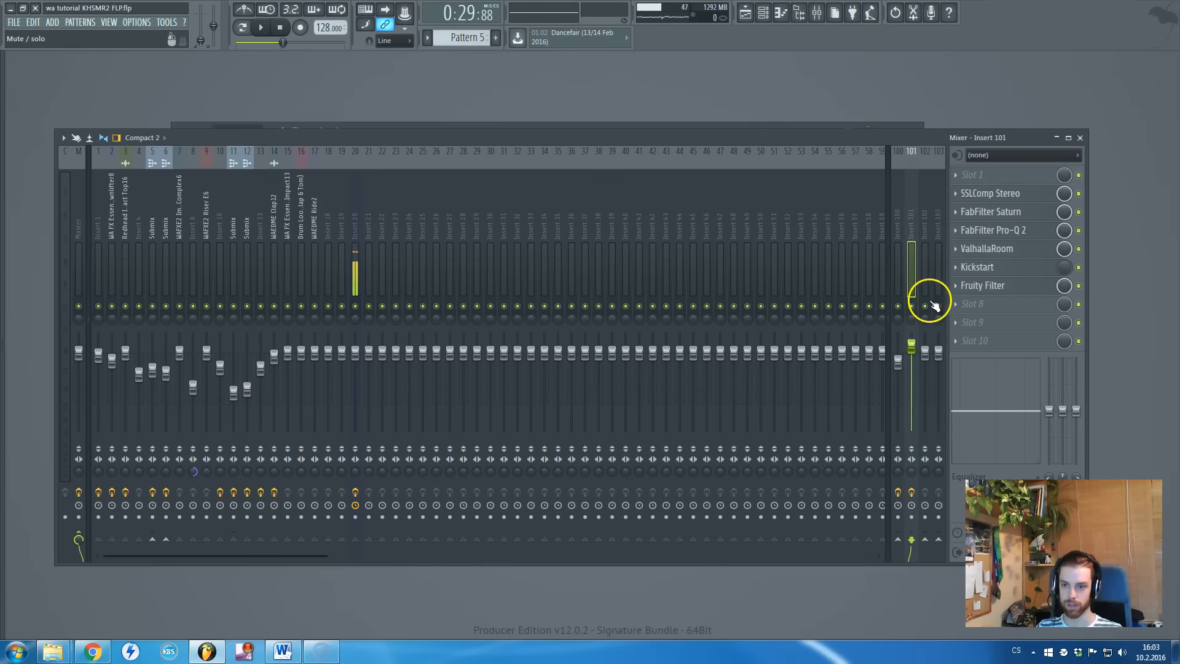
# Inspect the SSLComp Stereo and FabFilter Saturn effects on Insert 101, closing each plugin window.
pyautogui.click(998, 194)
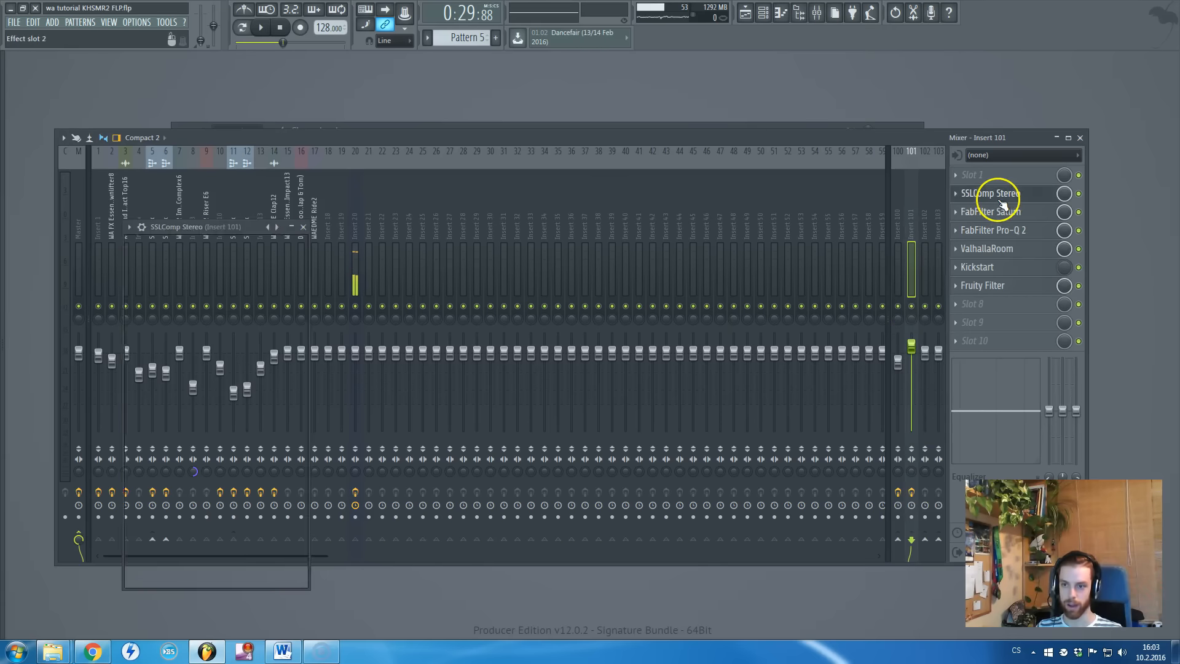
pyautogui.click(303, 227)
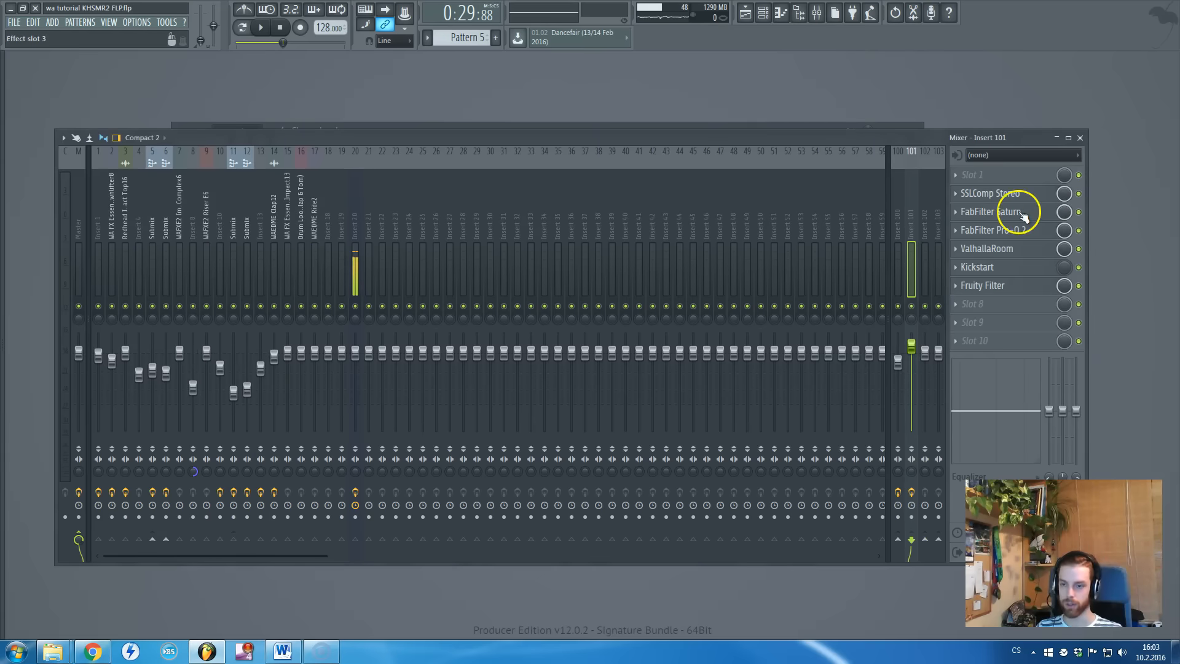
pyautogui.click(1048, 214)
pyautogui.click(190, 196)
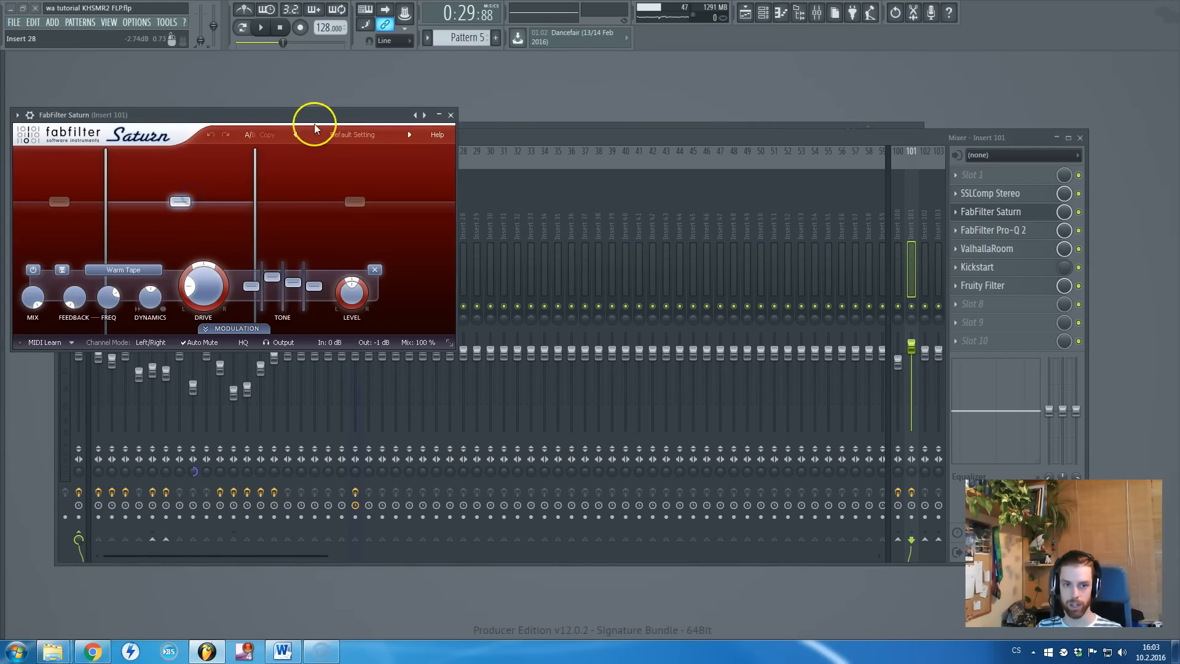
pyautogui.click(451, 115)
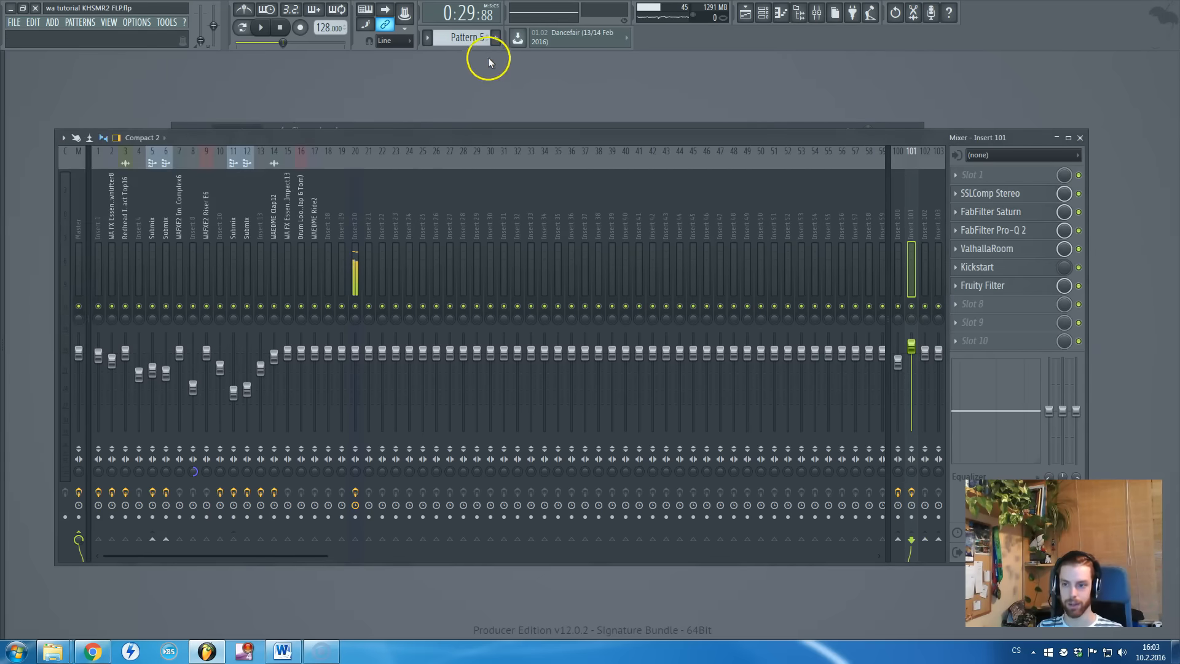
# Play the drop from bar 17 in the playlist and mute Track 8 with its Pattern 5 clips.
pyautogui.press('F5')
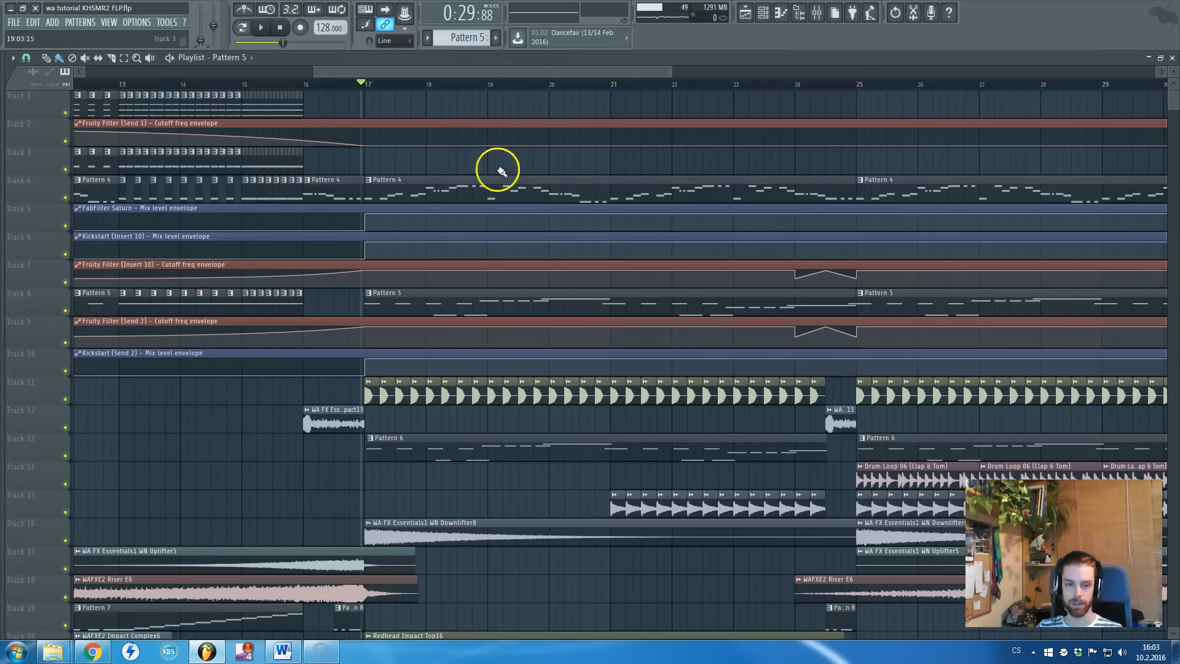
pyautogui.press('space')
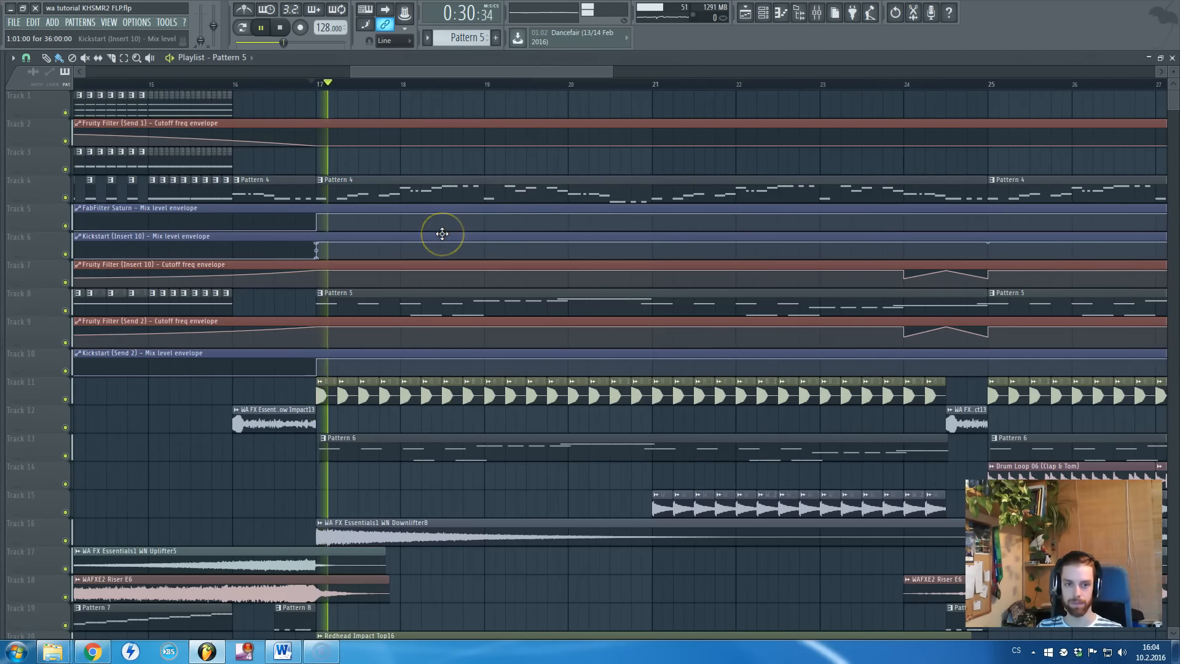
pyautogui.scroll(-3, 442, 233)
pyautogui.scroll(-2, 532, 253)
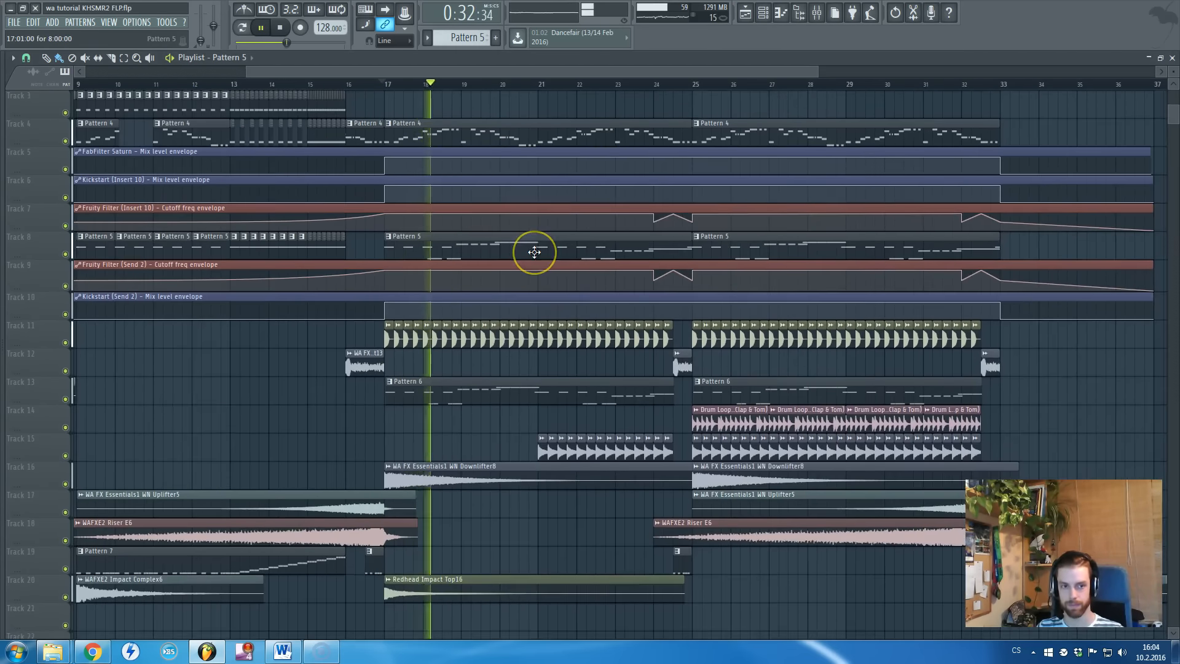
pyautogui.scroll(2, 529, 255)
pyautogui.click(66, 310)
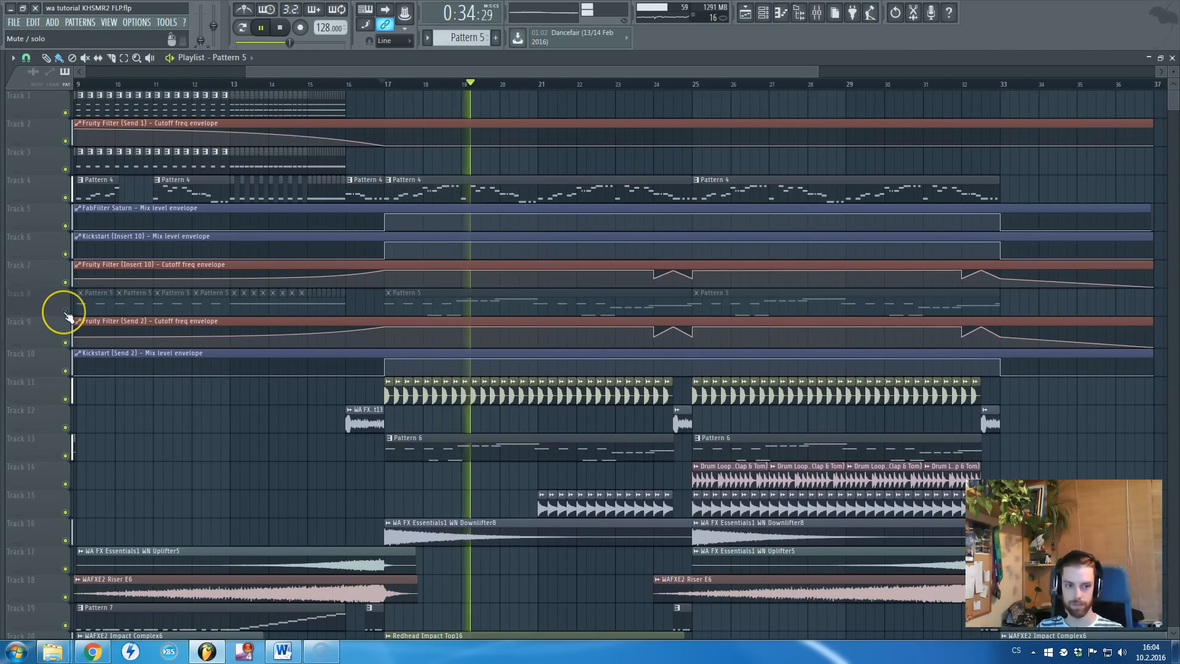
# Unmute Track 8, listen to the drop with its Pattern 5 clips up to bar 24, and stop playback.
pyautogui.click(66, 310)
pyautogui.scroll(-5, 561, 342)
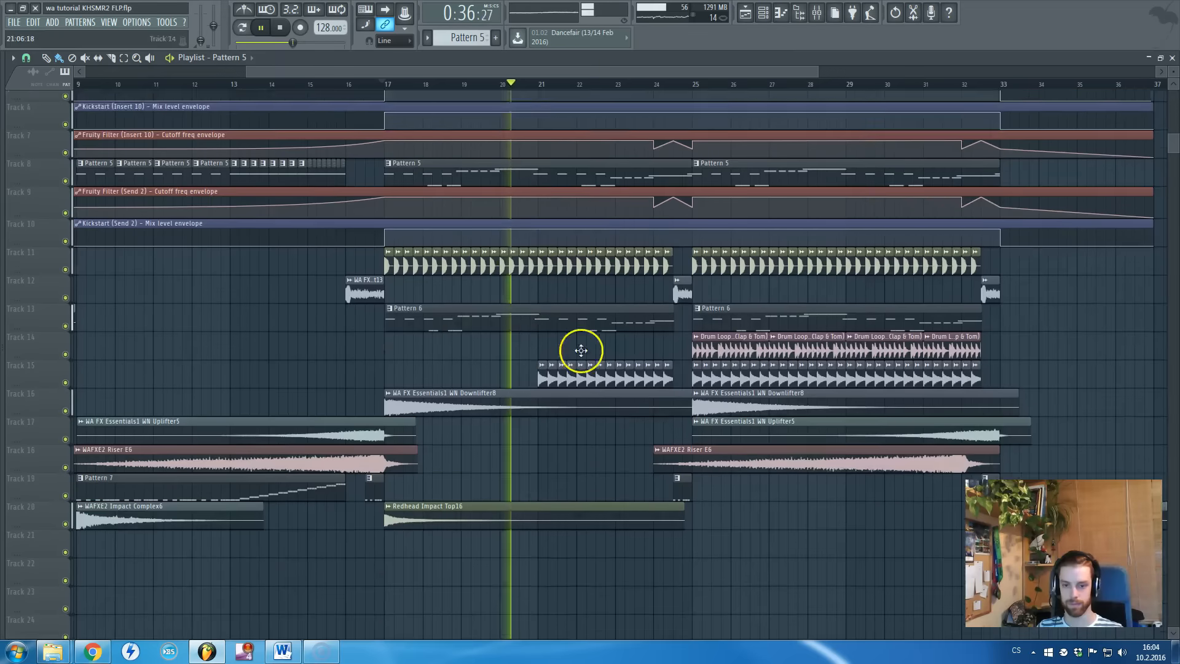
pyautogui.scroll(4, 674, 369)
pyautogui.scroll(3, 350, 372)
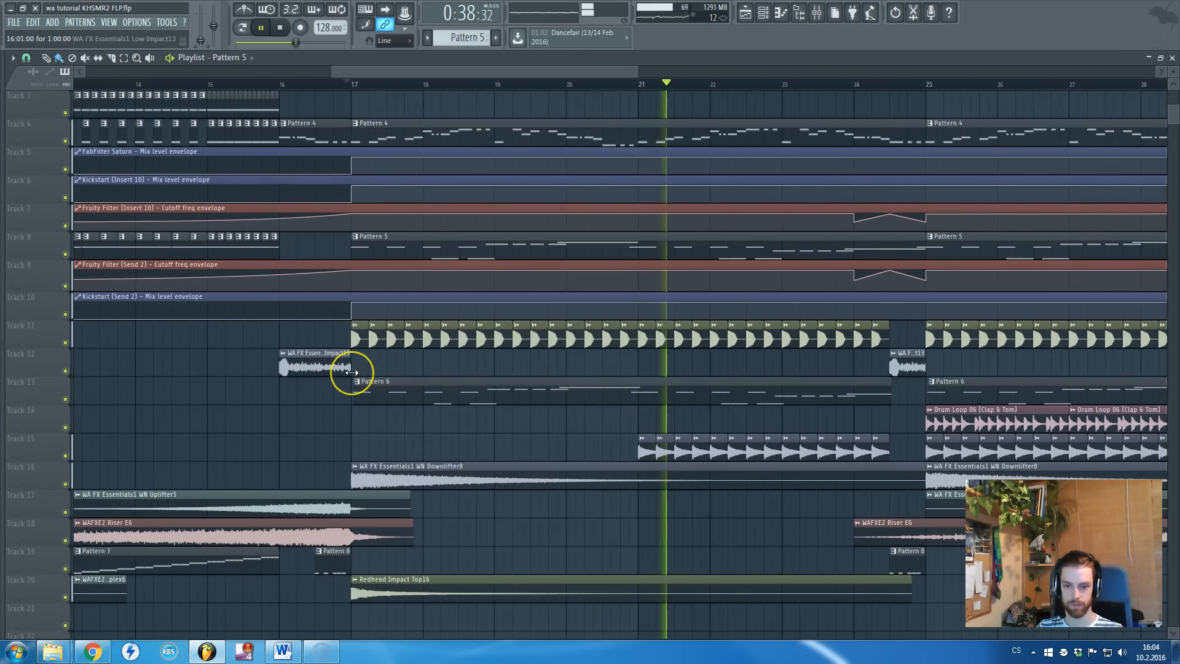
pyautogui.scroll(-3, 352, 371)
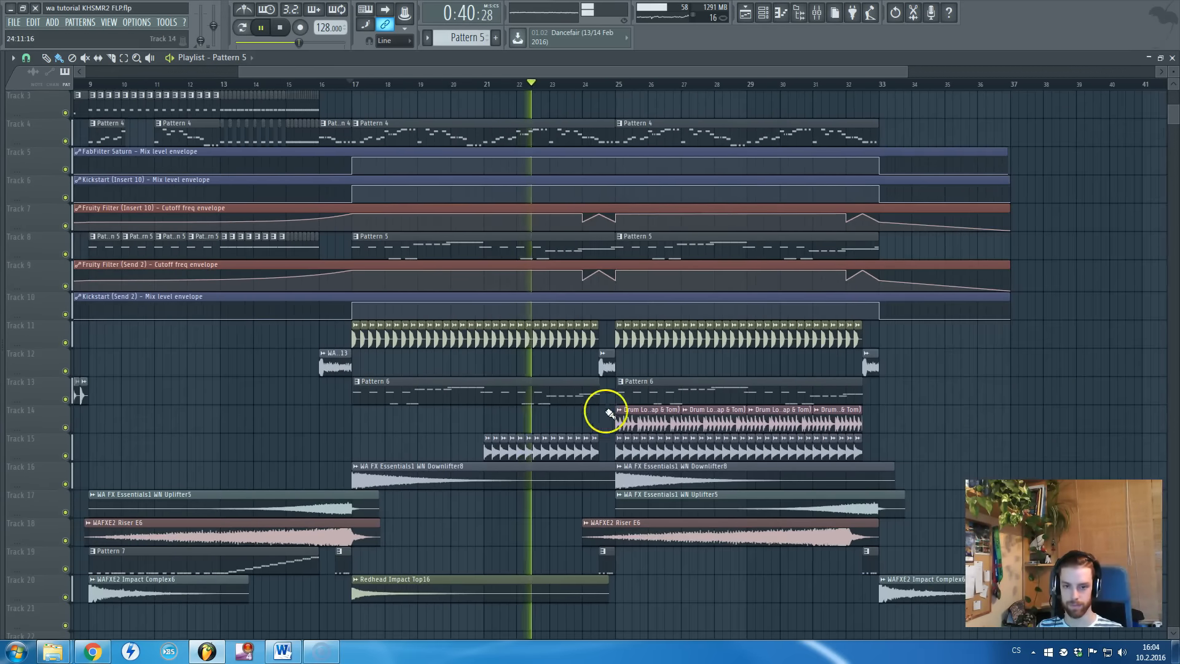
pyautogui.scroll(1, 717, 408)
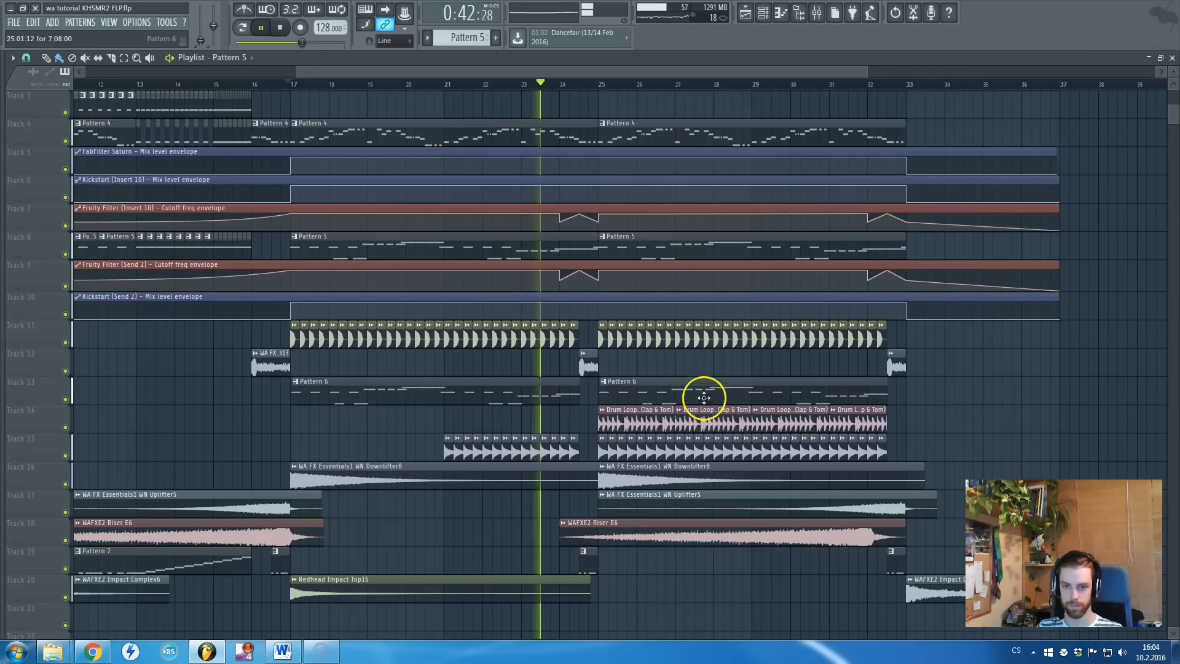
pyautogui.scroll(-2, 633, 331)
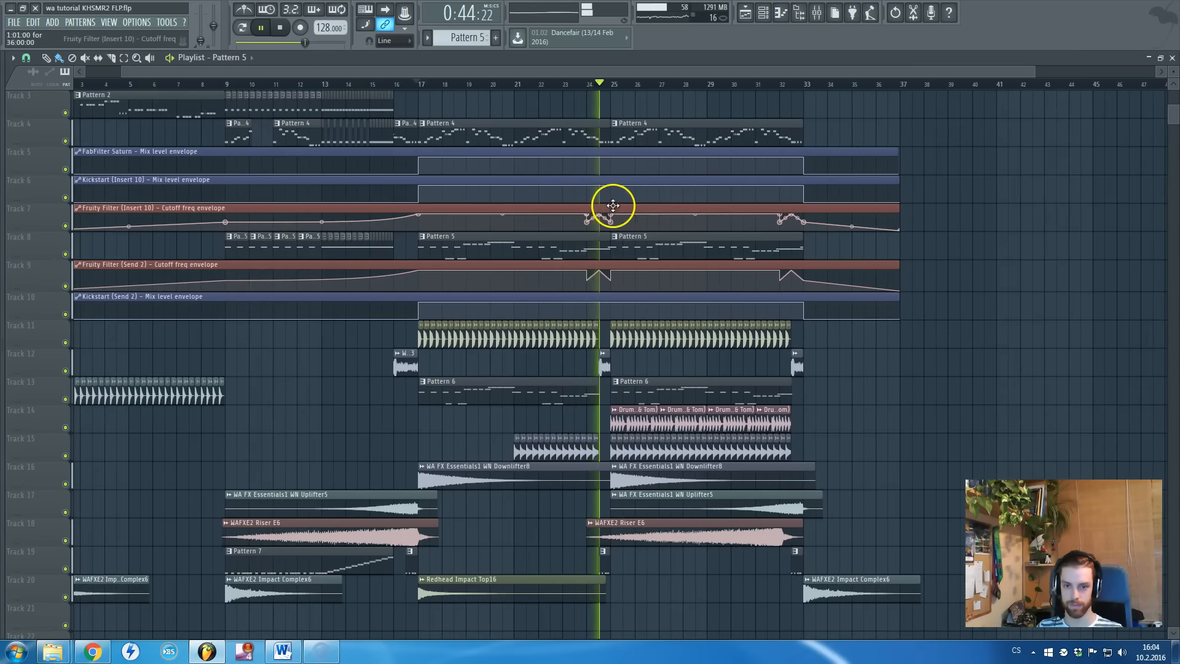
pyautogui.press('space')
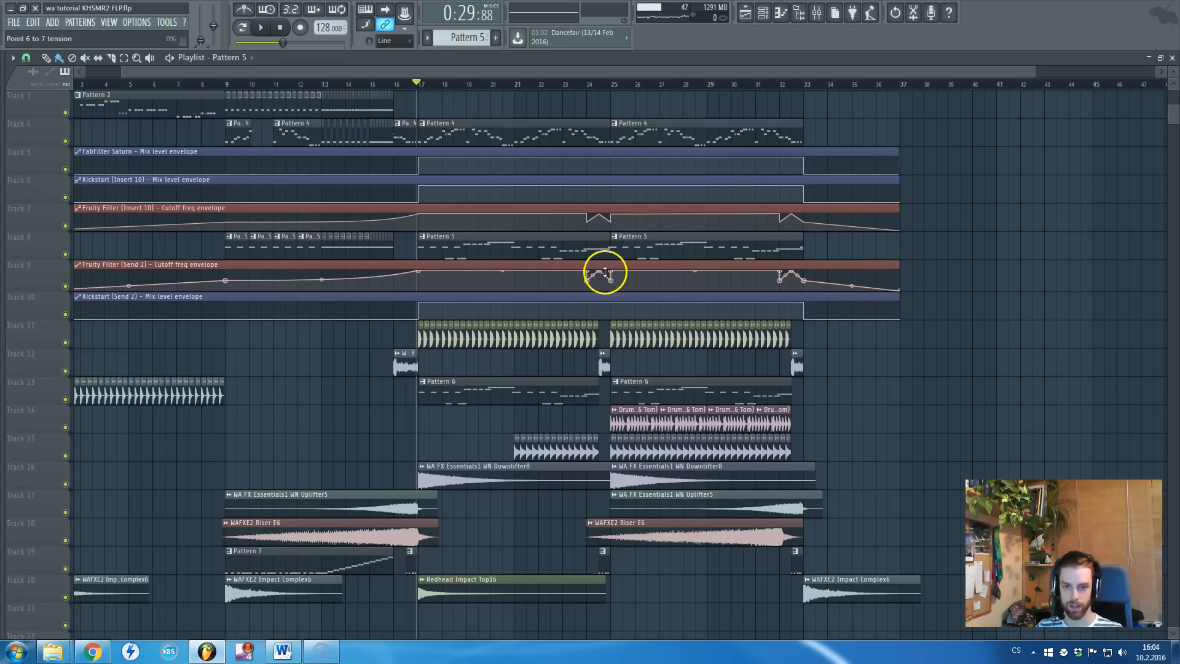
# Place the song position exactly at the start of bar 17, where the BEM Kick21 clips begin on Track 11.
pyautogui.scroll(3, 590, 203)
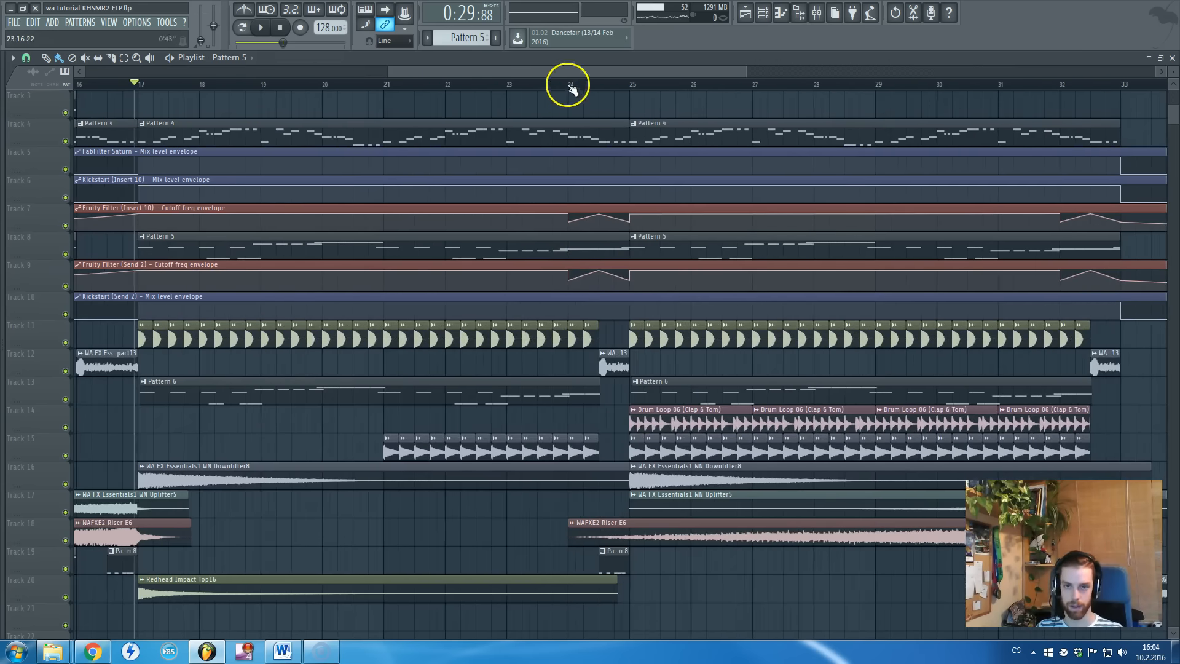
pyautogui.scroll(-3, 622, 124)
pyautogui.moveTo(745, 72); pyautogui.dragTo(447, 73)
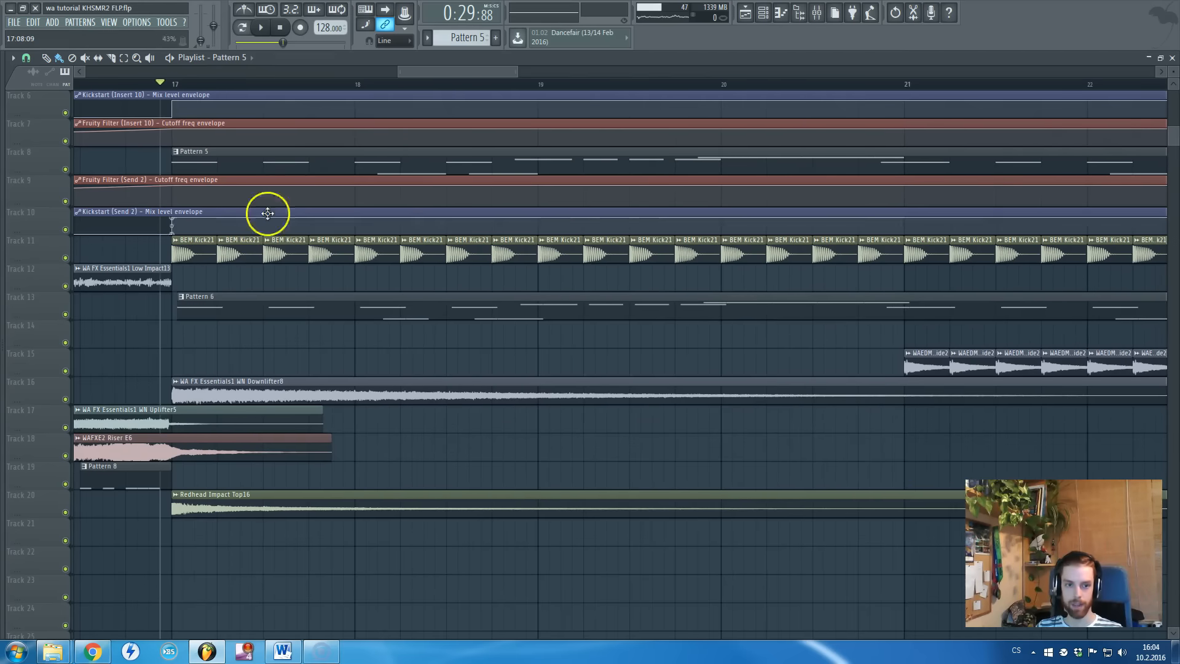
pyautogui.scroll(4, 205, 266)
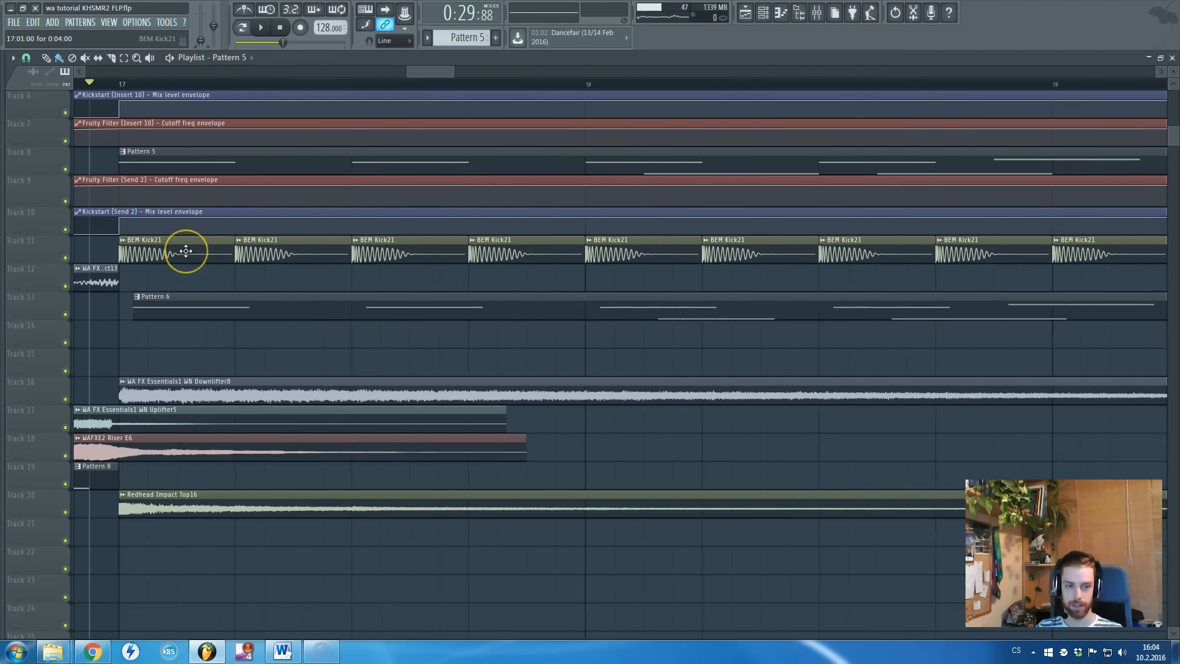
pyautogui.click(116, 85)
pyautogui.scroll(-4, 163, 244)
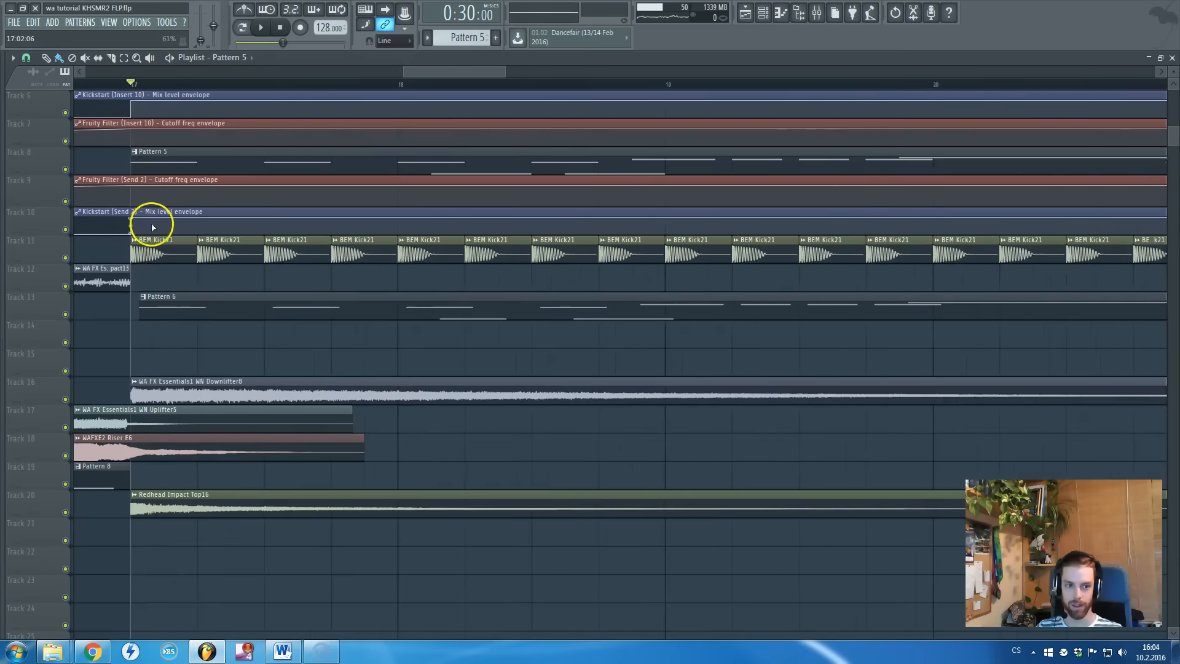
pyautogui.scroll(-3, 173, 266)
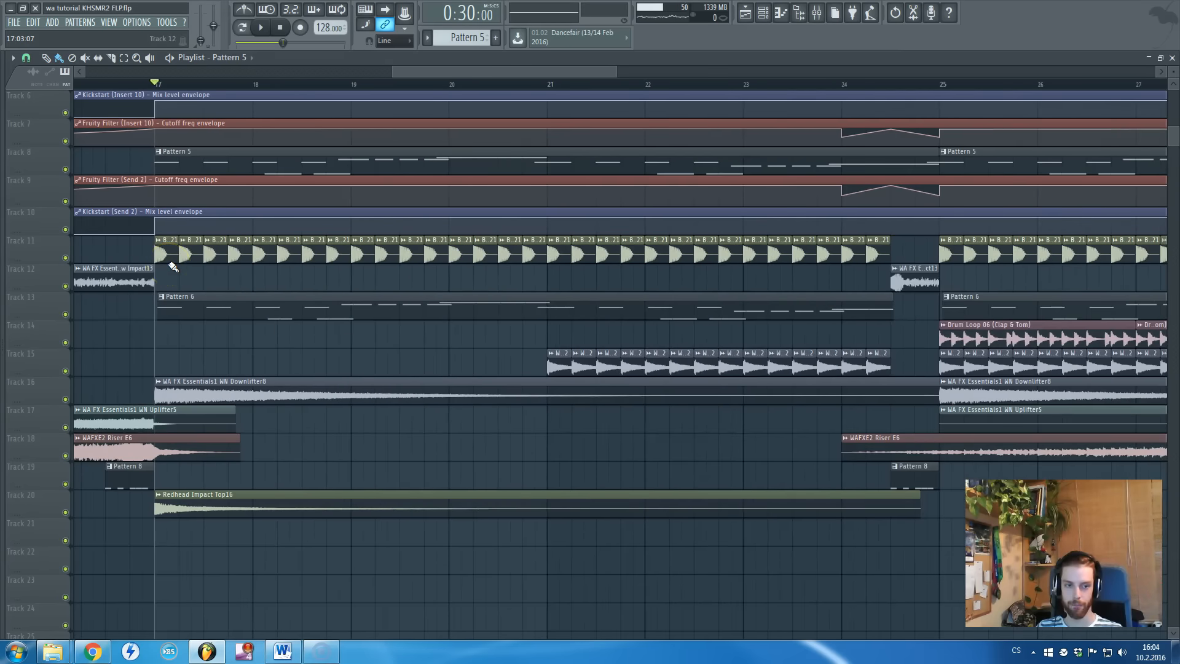
# Open the BEM Kick21 sample from its Track 11 clip, inspect its waveform and close the sample window.
pyautogui.scroll(-3, 173, 266)
pyautogui.scroll(5, 282, 359)
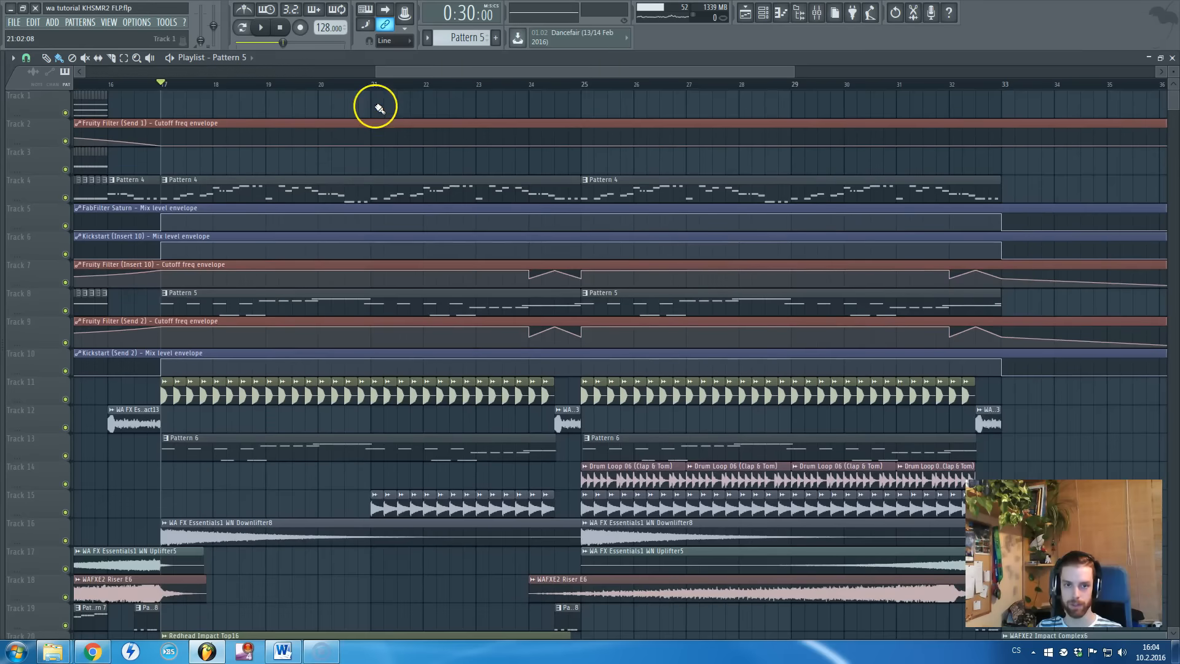
pyautogui.moveTo(414, 69); pyautogui.dragTo(384, 70)
pyautogui.scroll(2, 280, 339)
pyautogui.scroll(-4, 276, 343)
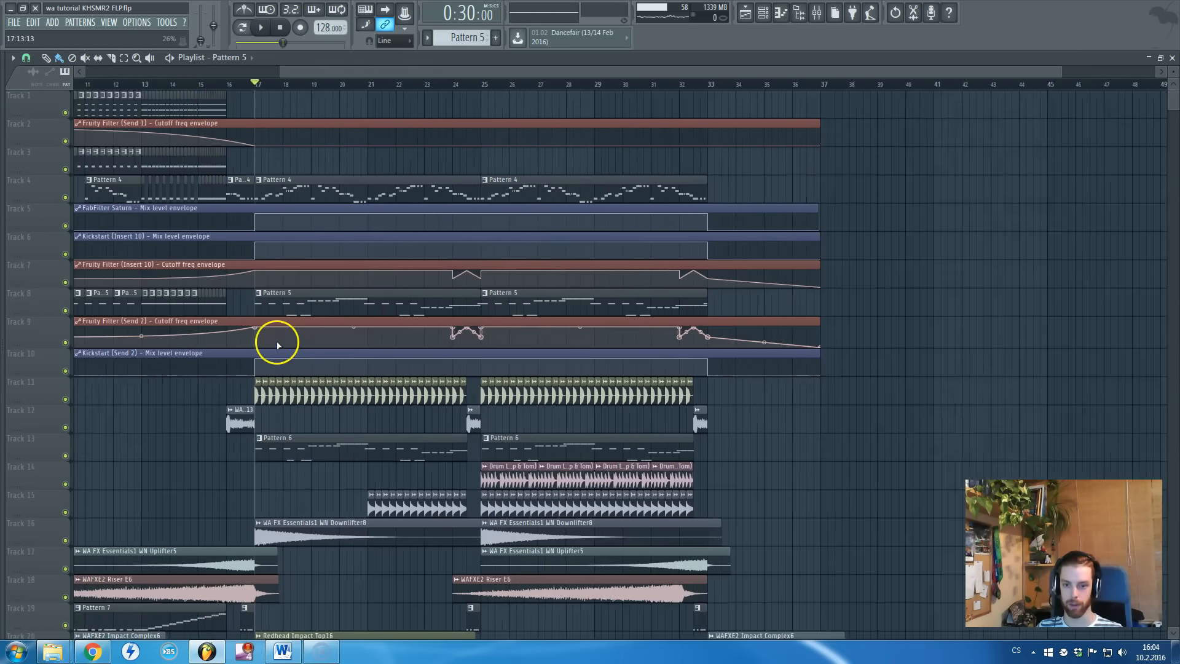
pyautogui.scroll(-1, 277, 345)
pyautogui.doubleClick(342, 361)
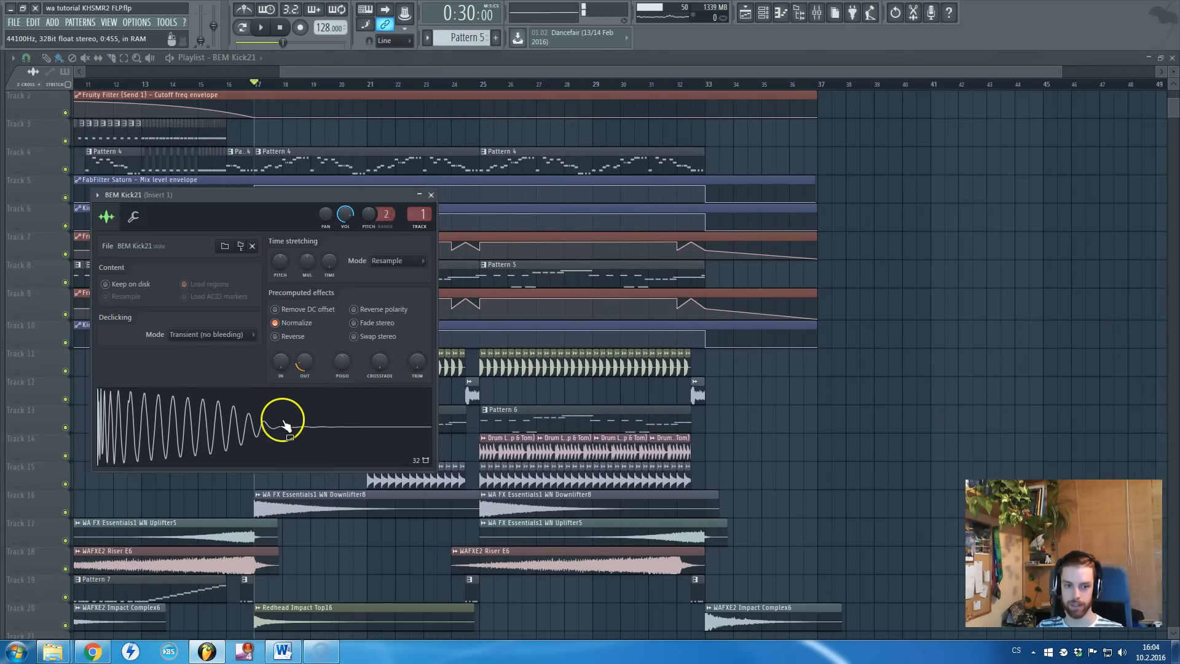
pyautogui.click(432, 194)
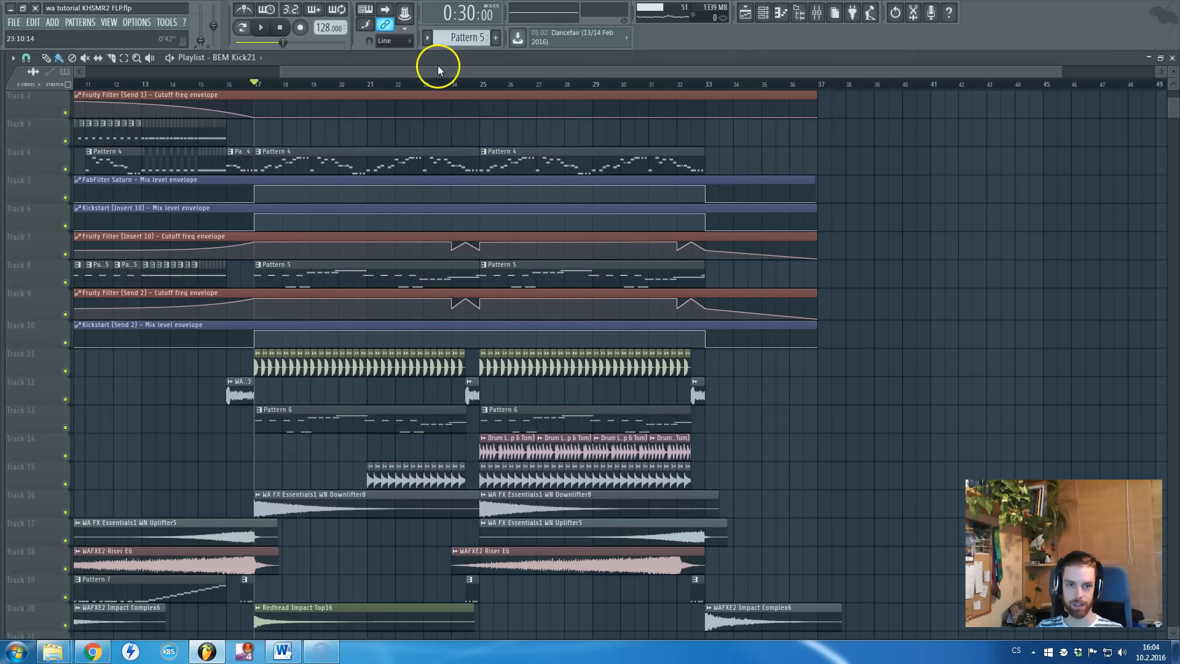
# Check Insert 1 in the mixer and return to the playlist.
pyautogui.moveTo(436, 67); pyautogui.dragTo(415, 71)
pyautogui.press('F9')
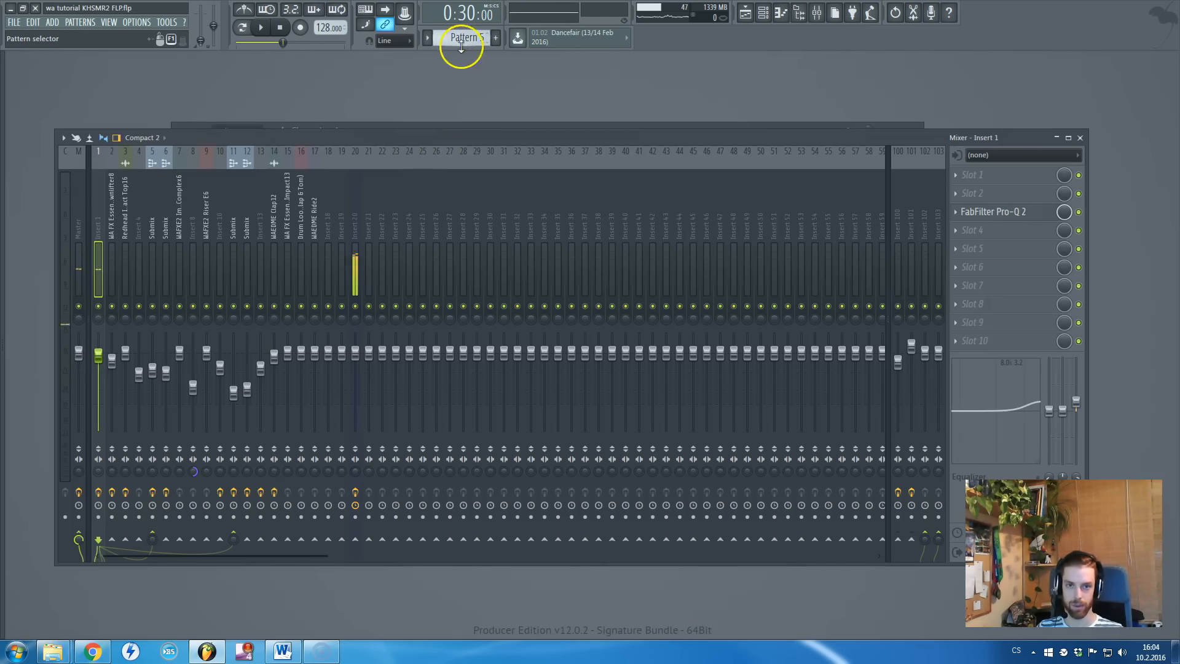
pyautogui.press('F5')
pyautogui.moveTo(470, 77); pyautogui.dragTo(298, 75)
# Review the full arrangement from Track 1 to Track 20, examining the drop's drums, risers, impacts and automation clips.
pyautogui.scroll(-5, 467, 246)
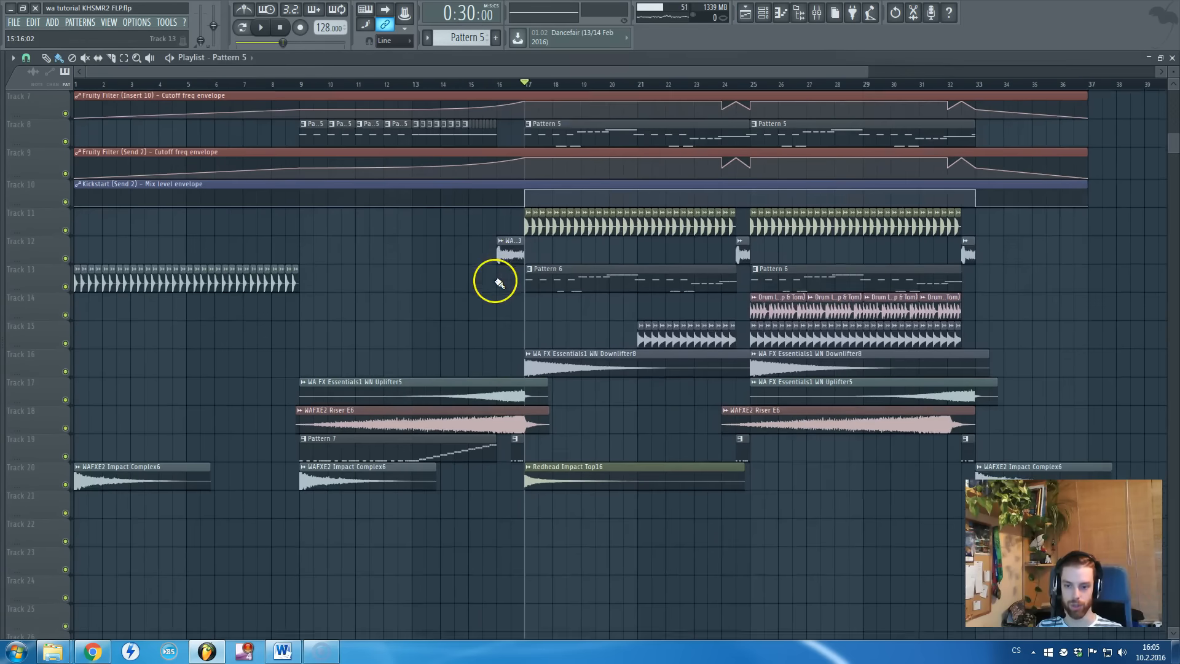
pyautogui.scroll(-2, 522, 310)
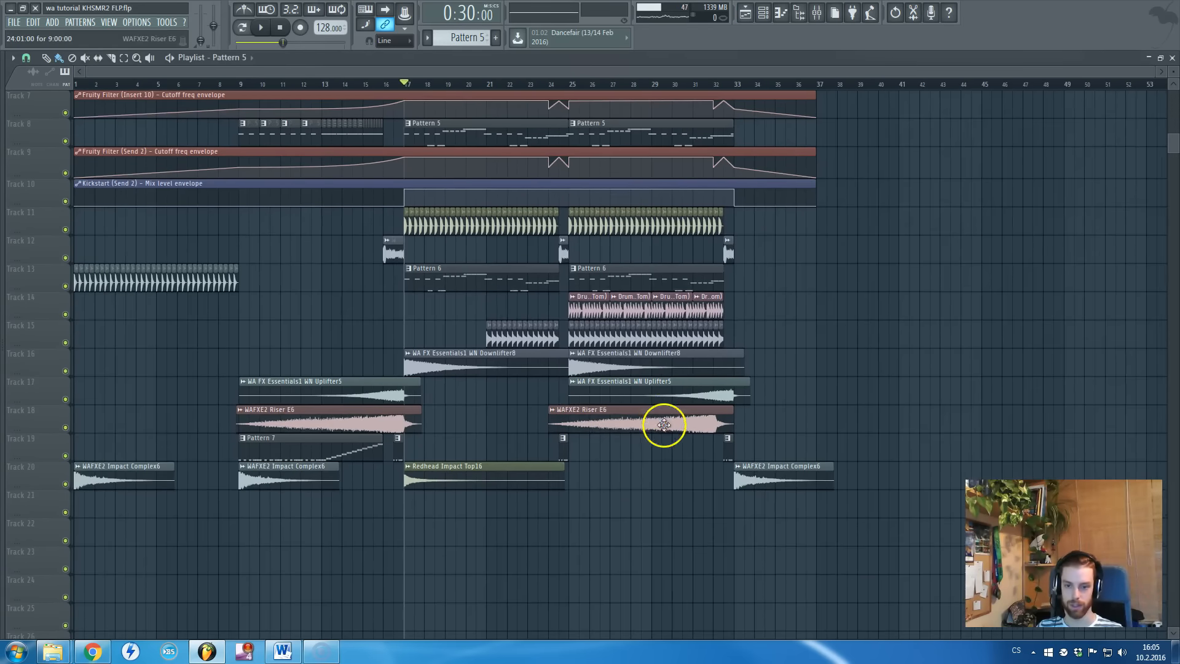
pyautogui.scroll(4, 509, 414)
pyautogui.scroll(3, 666, 440)
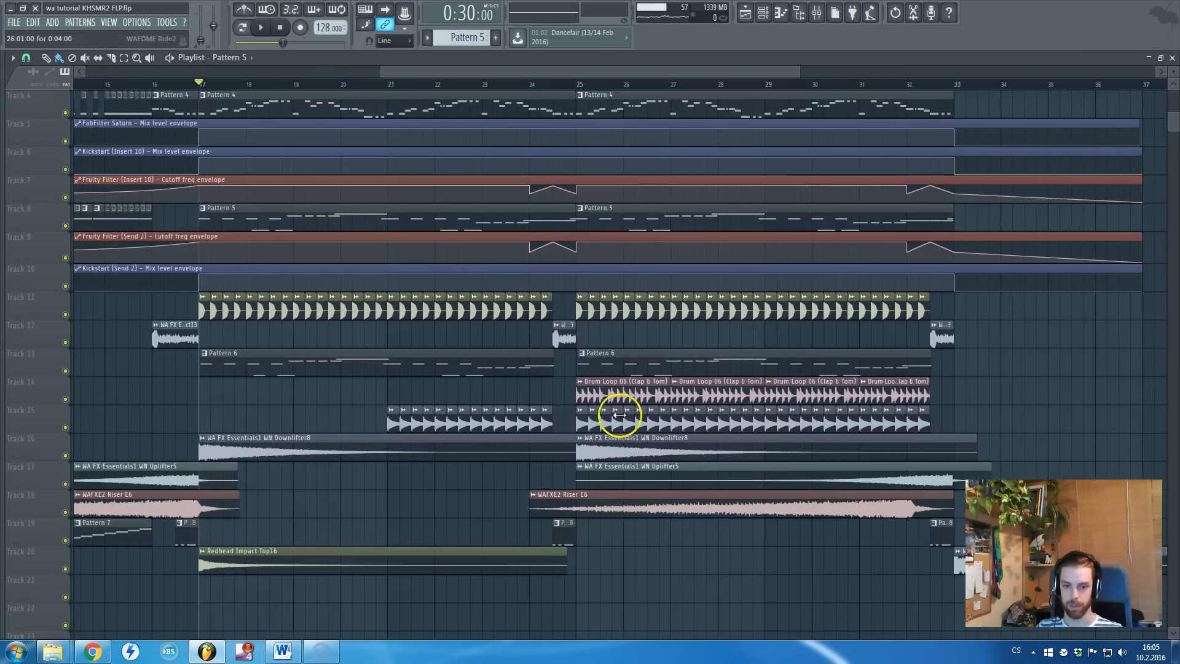
pyautogui.scroll(1, 614, 411)
pyautogui.scroll(3, 525, 174)
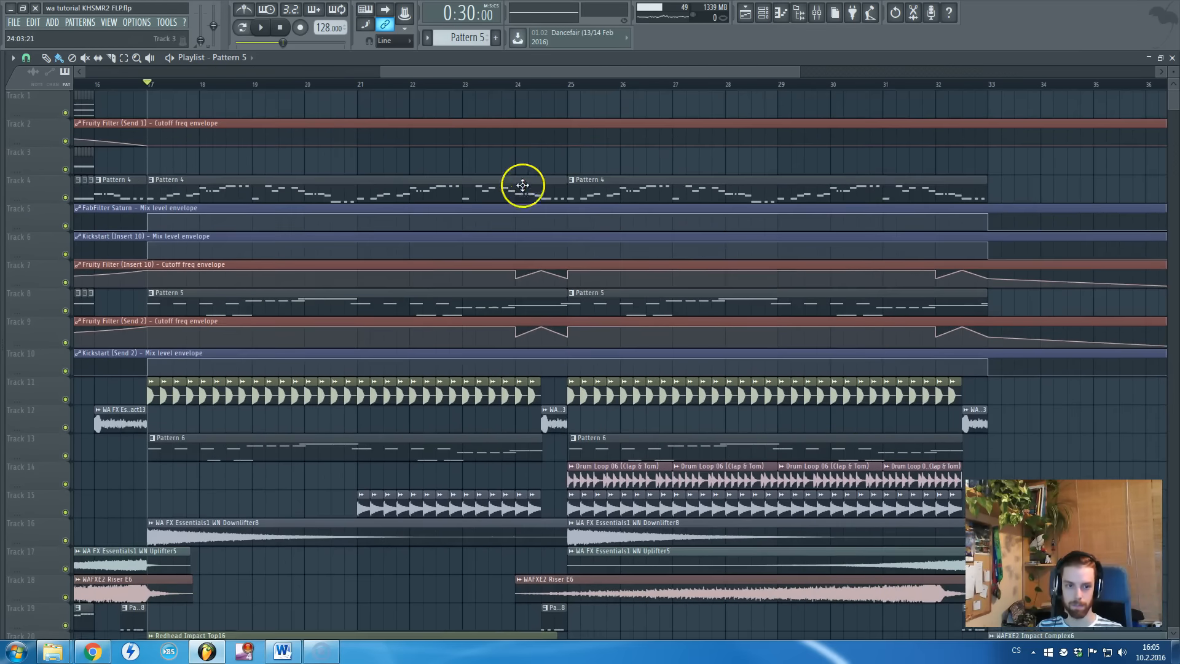
pyautogui.scroll(-3, 523, 209)
pyautogui.scroll(-7, 527, 231)
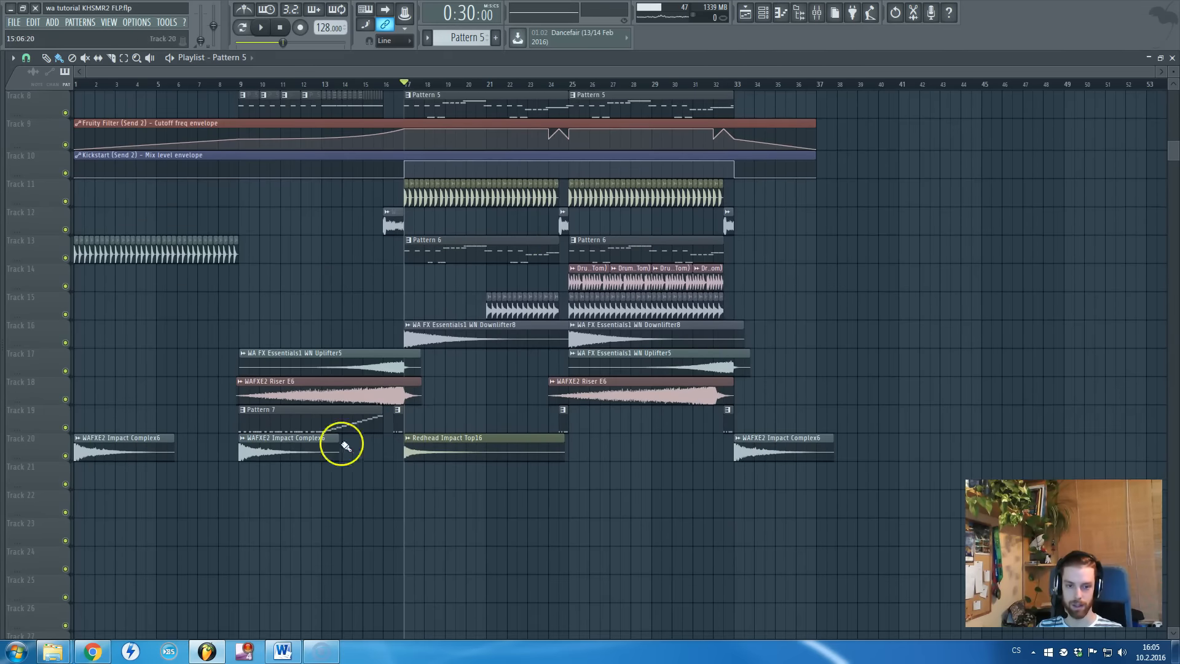
pyautogui.scroll(3, 290, 440)
pyautogui.scroll(4, 295, 438)
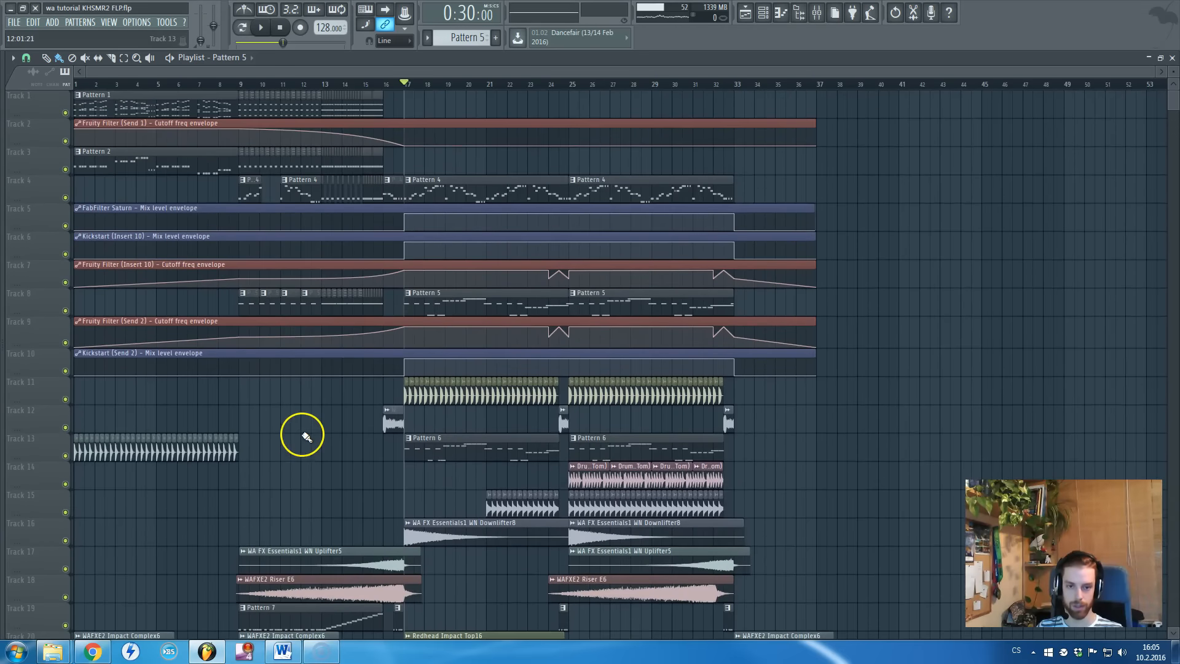
# Examine how the start of Pattern 6 on Track 13 is offset from the first BEM Kick21 at bar 17.
pyautogui.scroll(12, 382, 426)
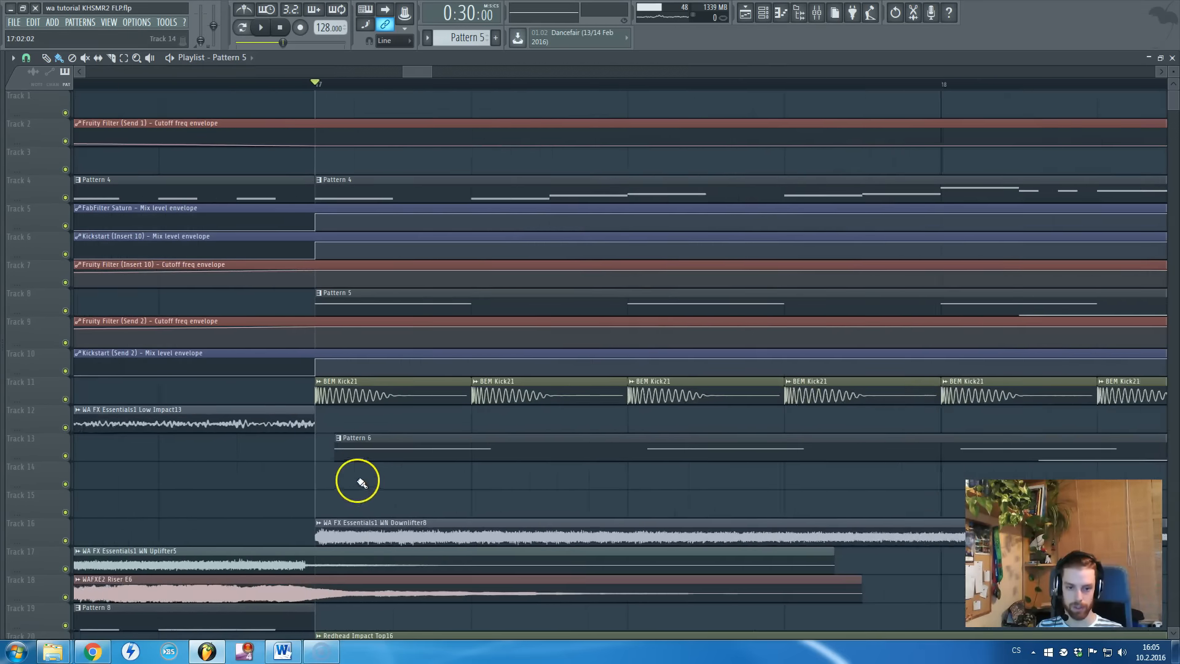
pyautogui.scroll(-10, 310, 449)
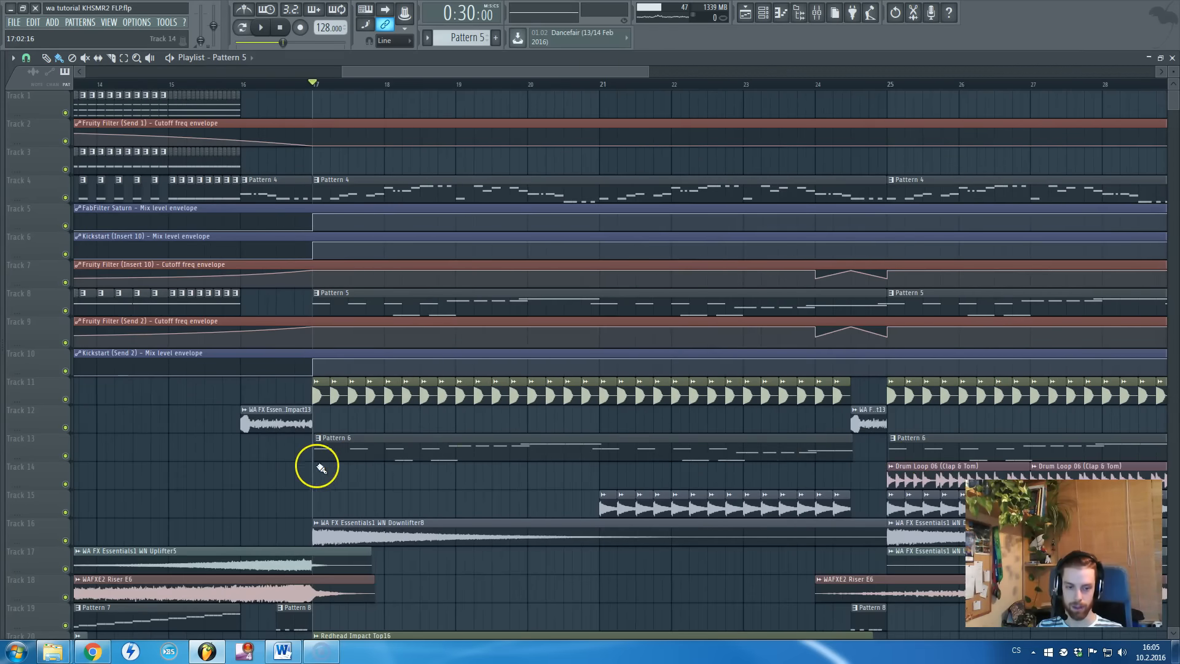
pyautogui.scroll(10, 317, 464)
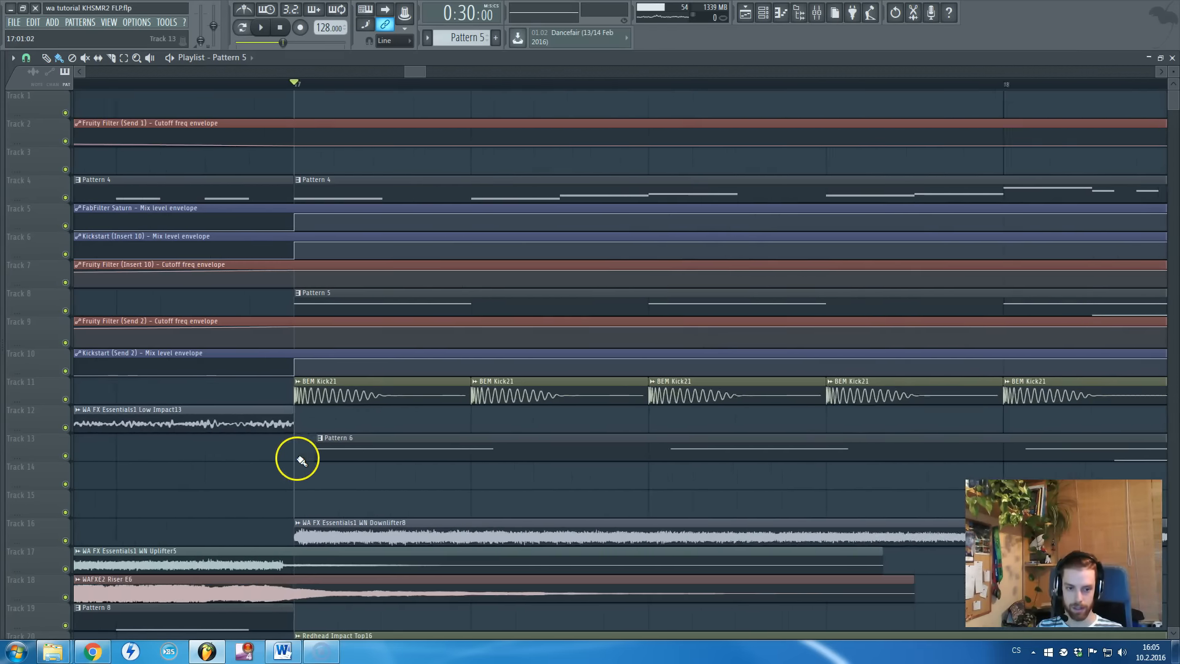
pyautogui.scroll(2, 301, 459)
pyautogui.scroll(-5, 324, 467)
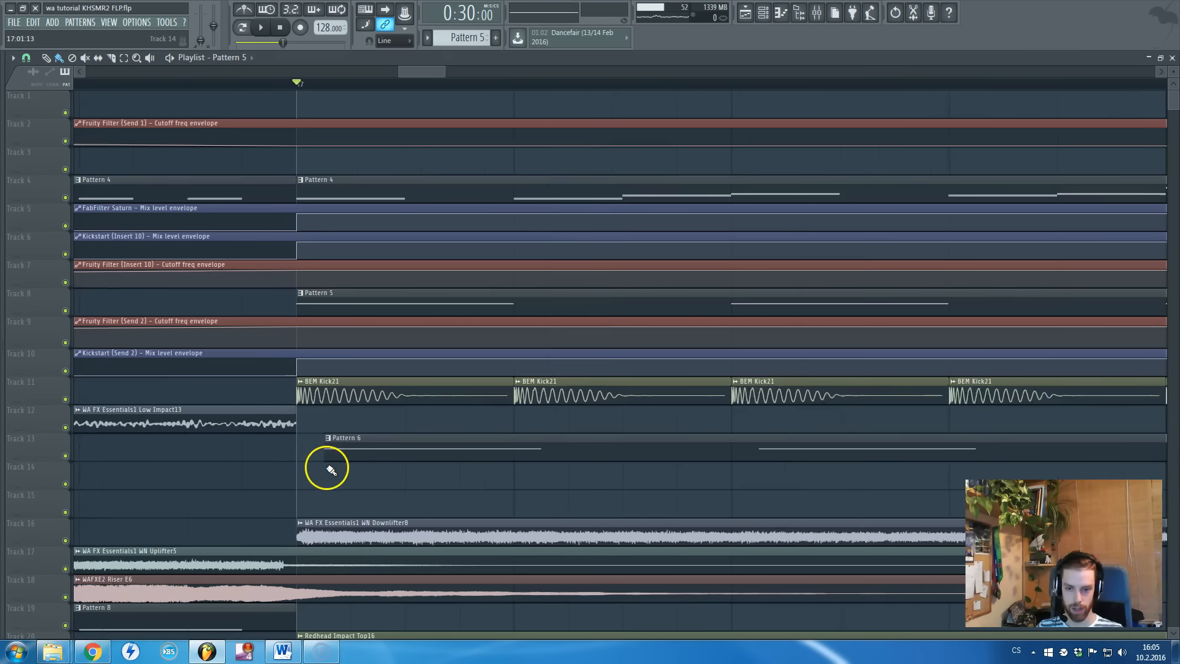
pyautogui.scroll(6, 334, 443)
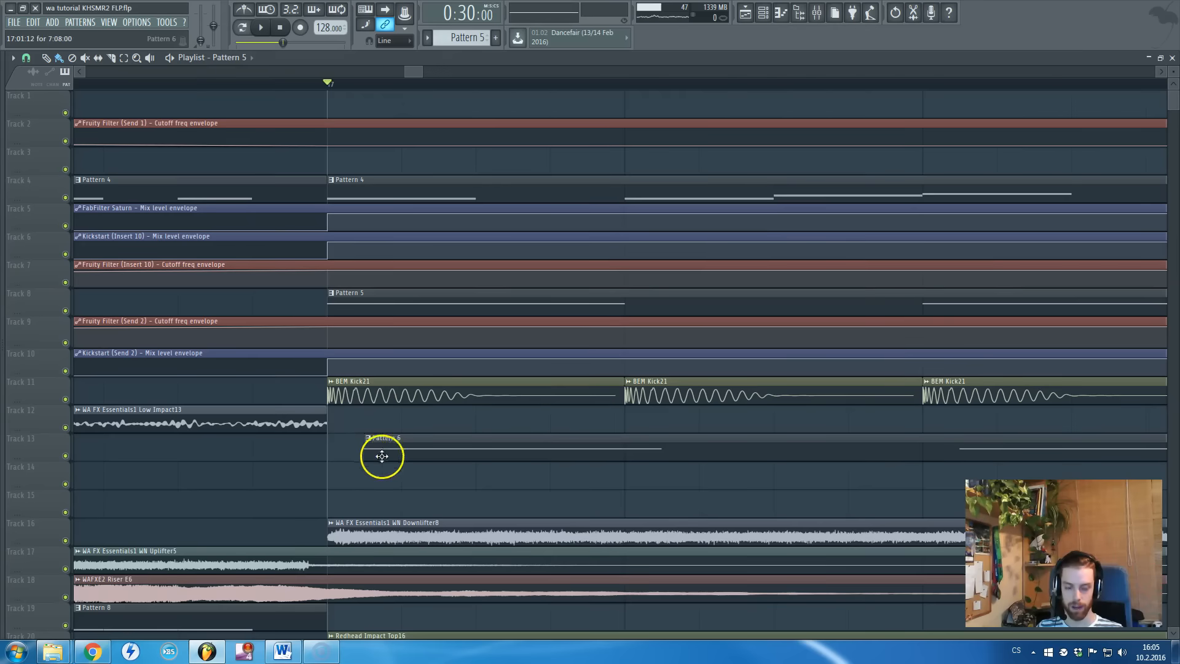
pyautogui.scroll(-5, 370, 405)
pyautogui.scroll(4, 382, 426)
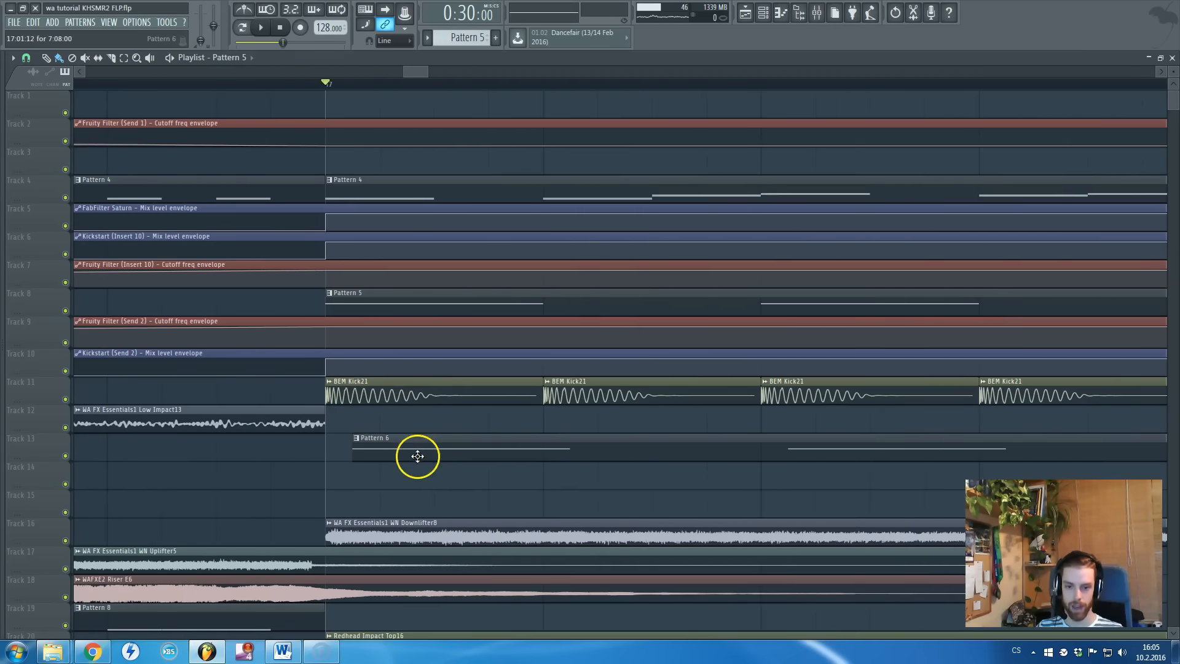
# Shift the Pattern 6 clip on Track 13 slightly earlier so that it starts at 17:01:09.
pyautogui.click(469, 456)
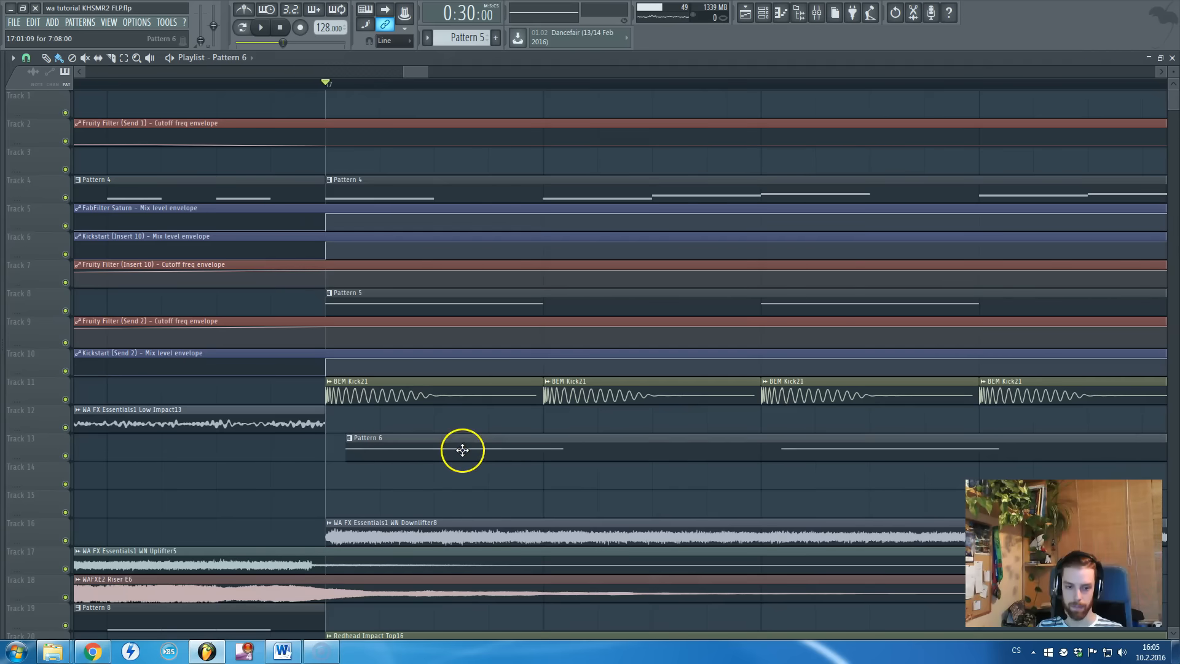
pyautogui.scroll(-4, 455, 460)
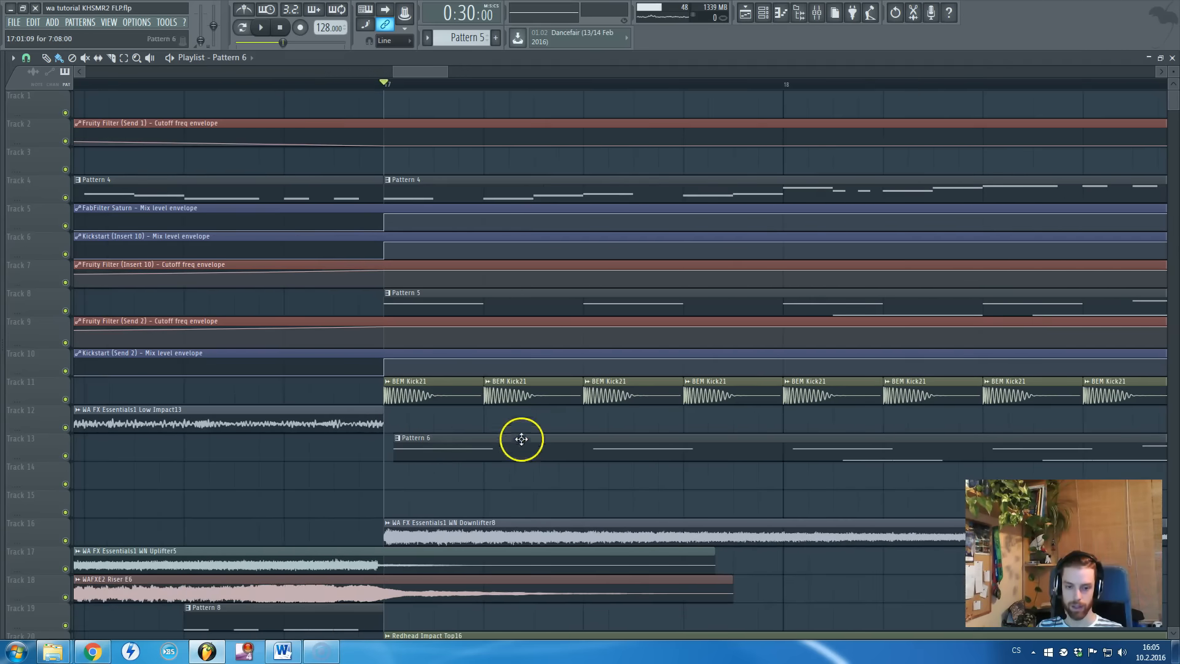
pyautogui.scroll(-1, 424, 474)
pyautogui.scroll(3, 414, 472)
pyautogui.scroll(-2, 451, 465)
# Shorten all the Sub notes in Pattern 6 slightly so they end on the beat, and close the channel rack.
pyautogui.doubleClick(517, 457)
pyautogui.hotkey('ctrl', 'a')
pyautogui.moveTo(69, 254); pyautogui.dragTo(66, 256)
pyautogui.press('Escape')
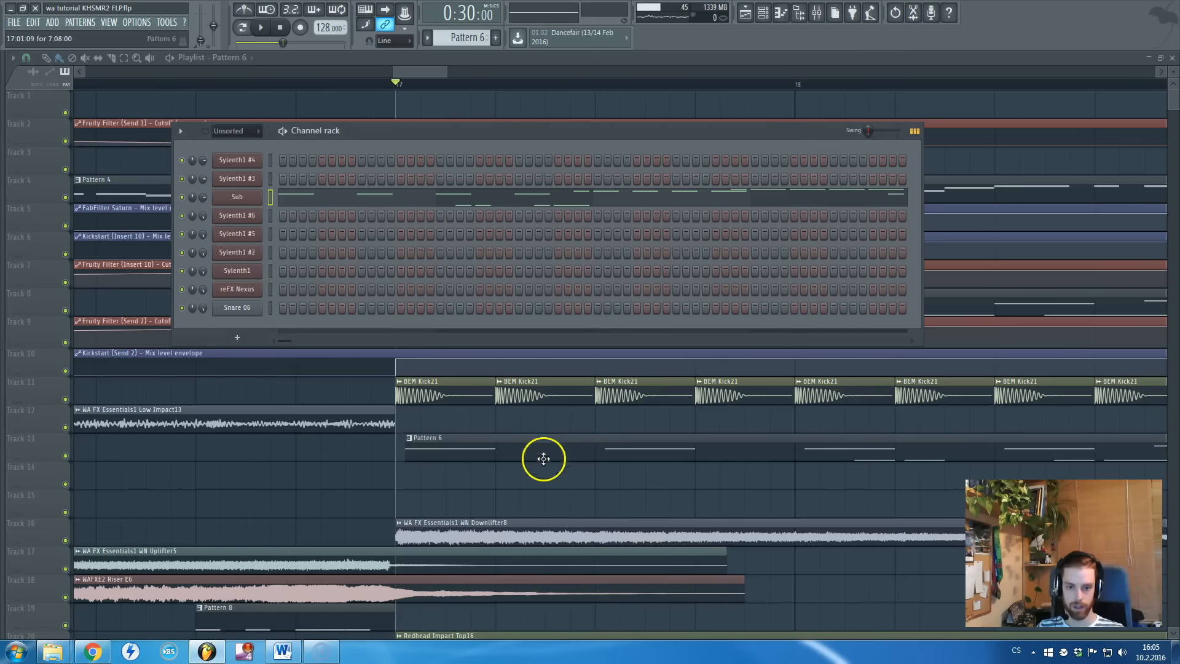
pyautogui.press('Escape')
# Compare the start of Pattern 6 with the kick at bar 17 and look over the whole arrangement once more.
pyautogui.scroll(2, 438, 448)
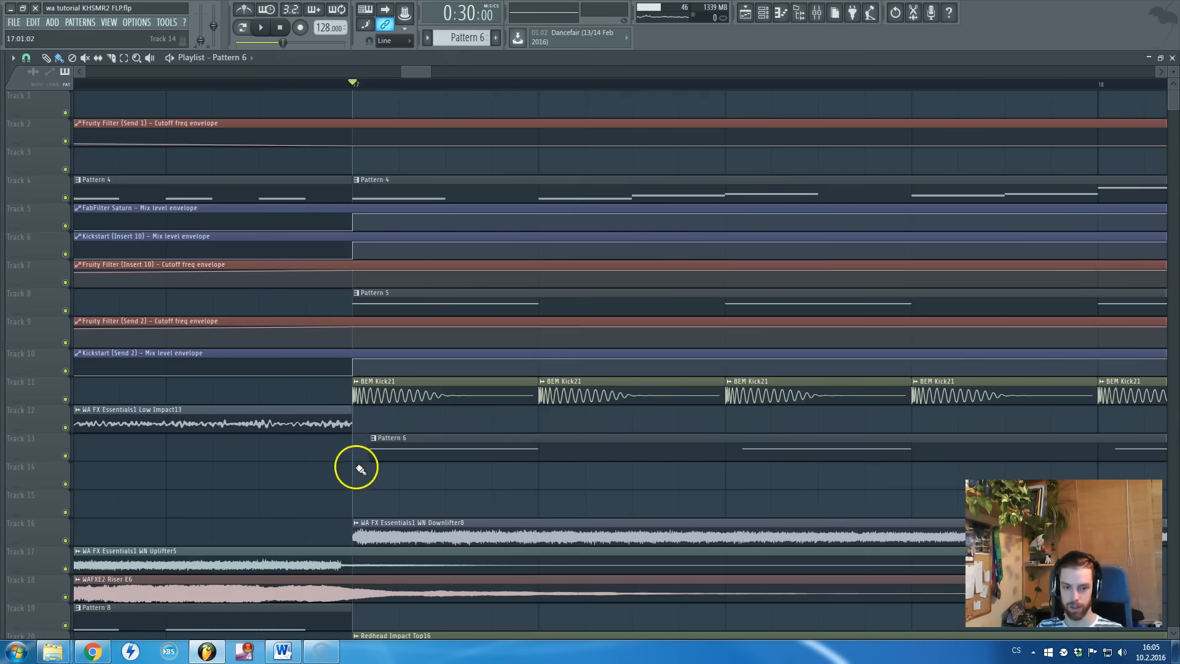
pyautogui.scroll(-5, 361, 469)
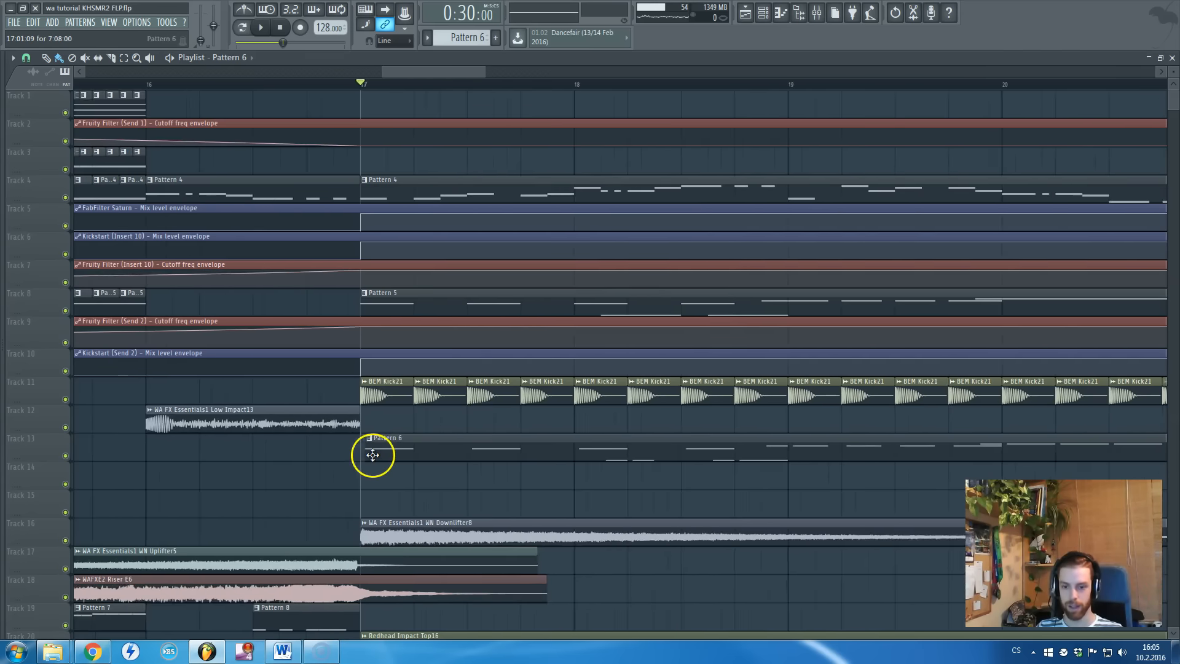
pyautogui.scroll(-5, 373, 455)
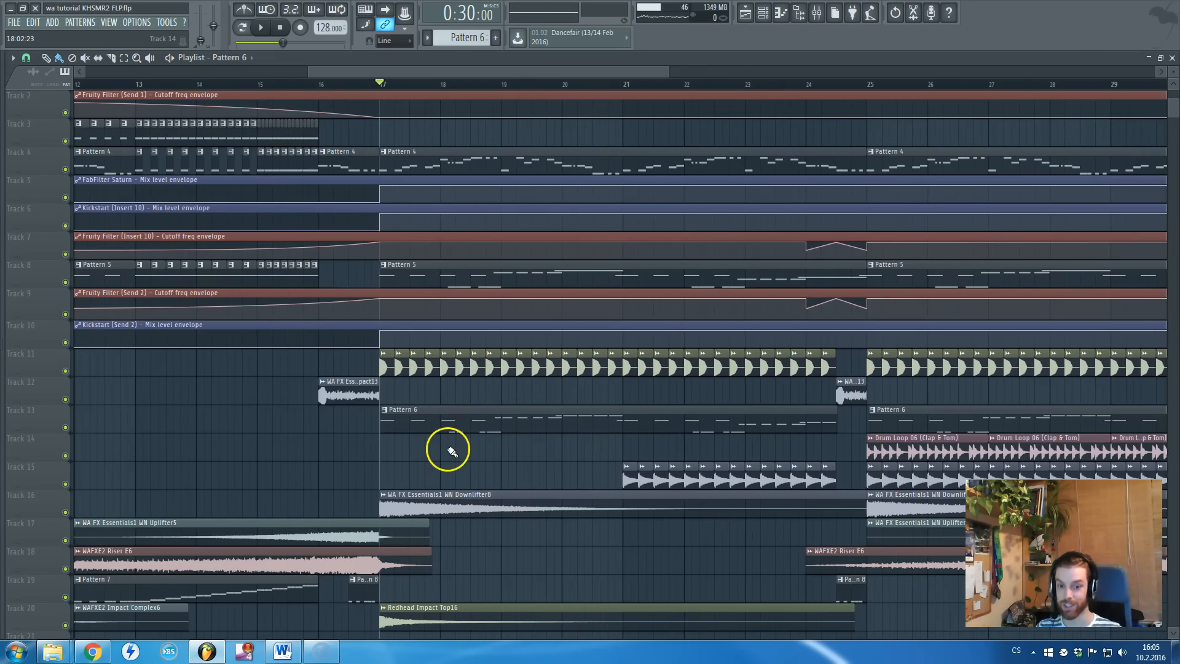
pyautogui.scroll(-4, 452, 452)
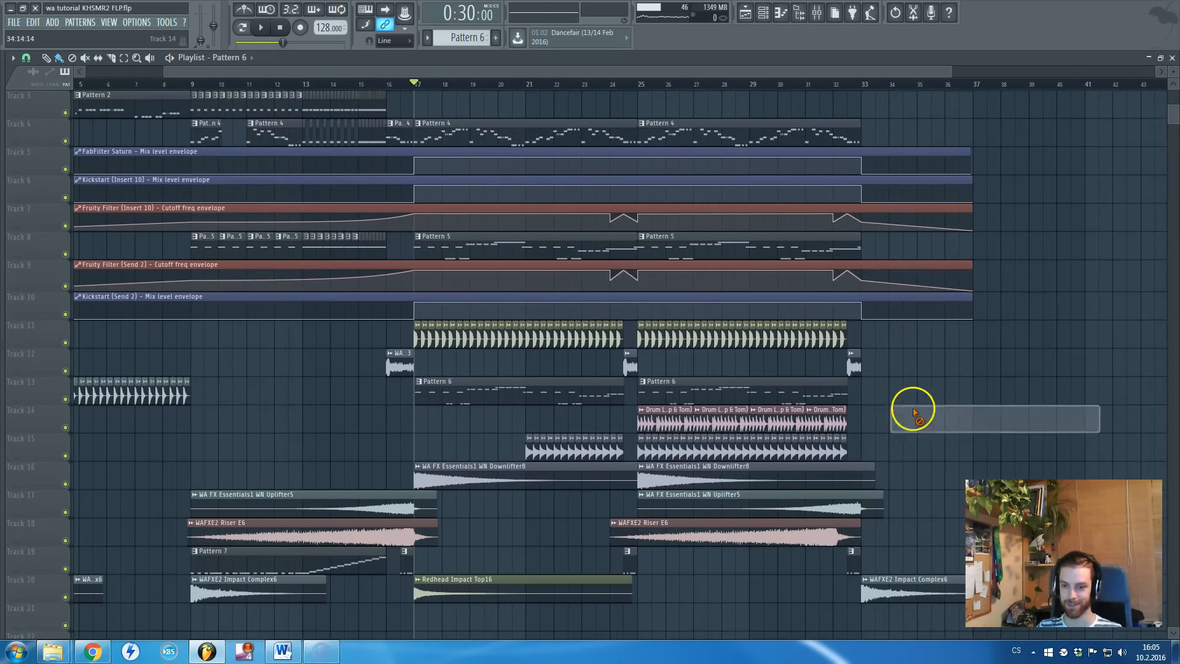
pyautogui.scroll(-5, 909, 457)
pyautogui.scroll(7, 909, 459)
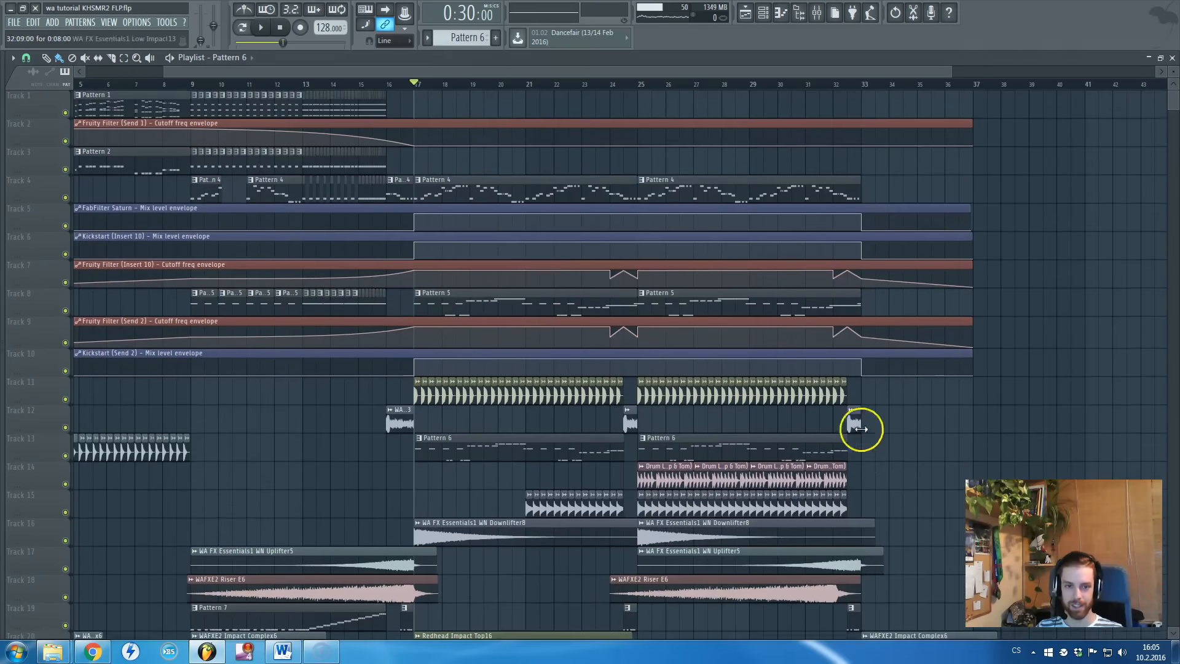
pyautogui.scroll(-2, 860, 428)
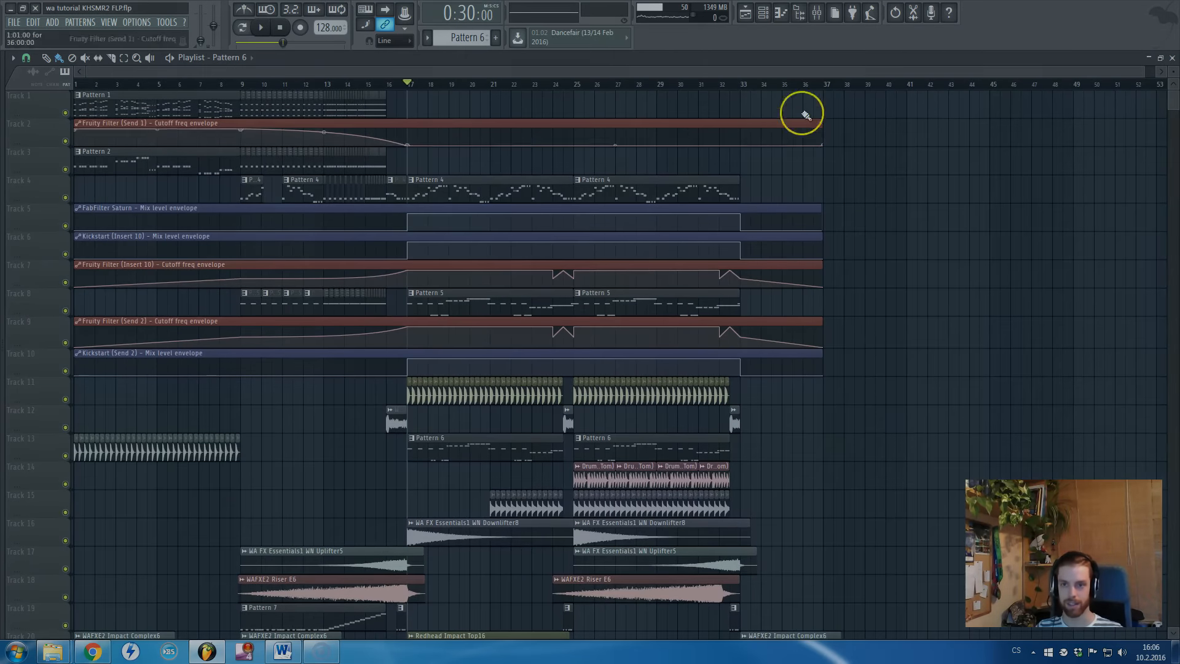